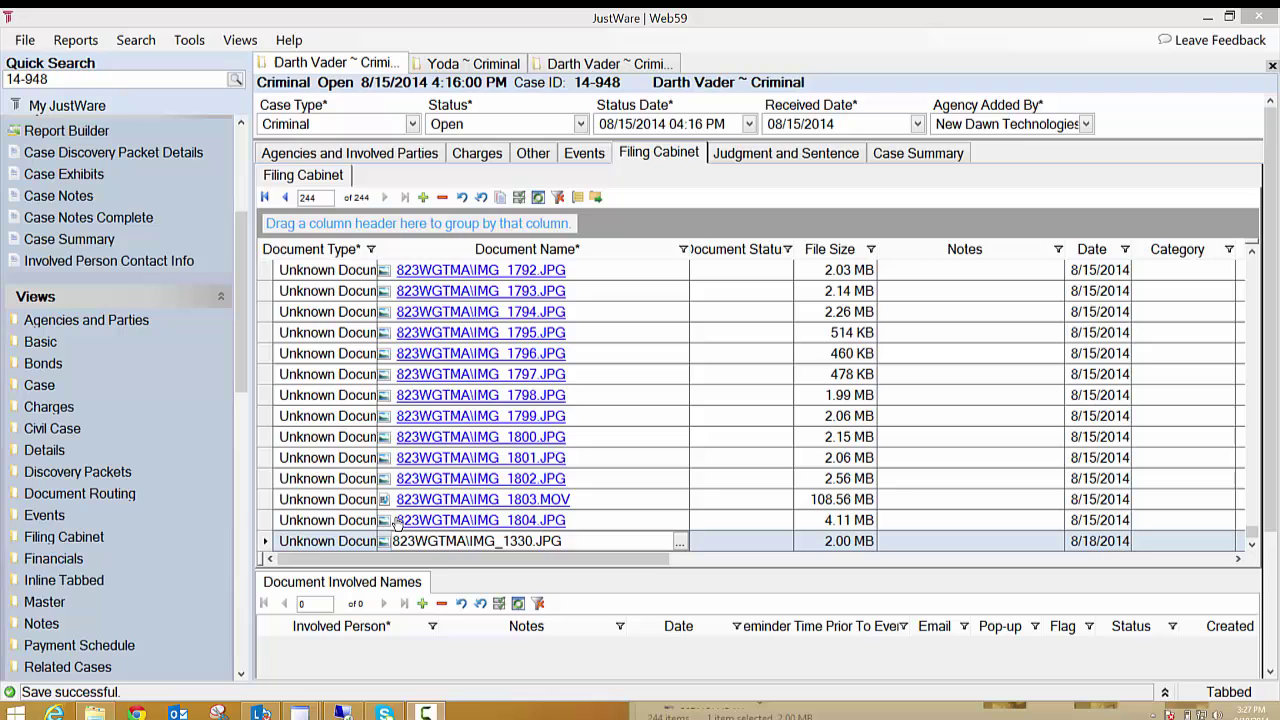
- Commit the edited IMG_1330.JPG row so it saves to the case's Filing Cabinet
click(266, 457)
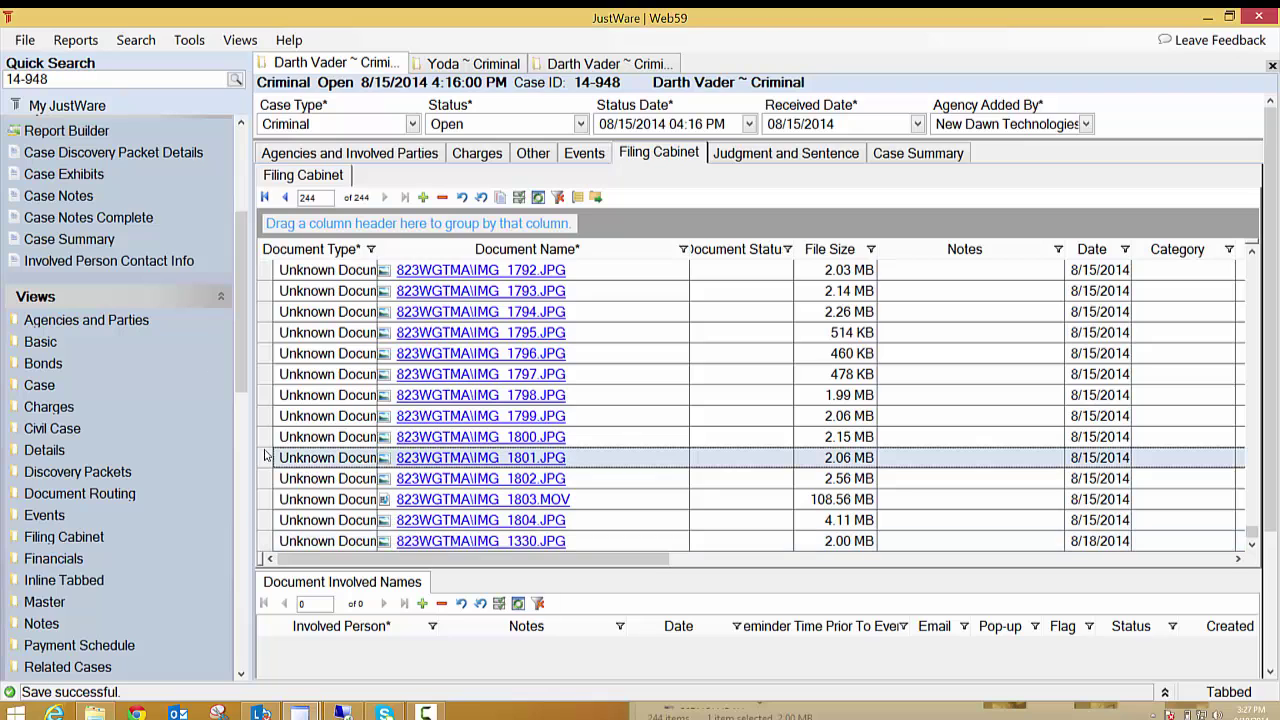
click(425, 541)
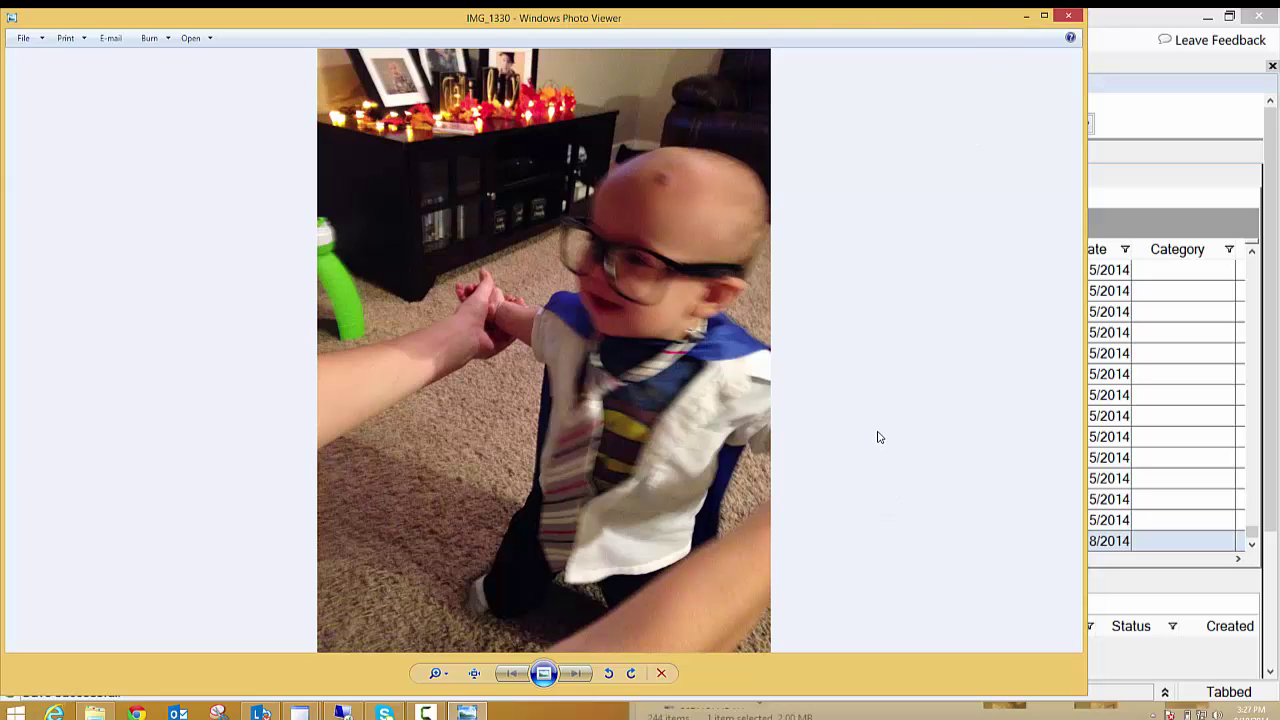
click(1073, 19)
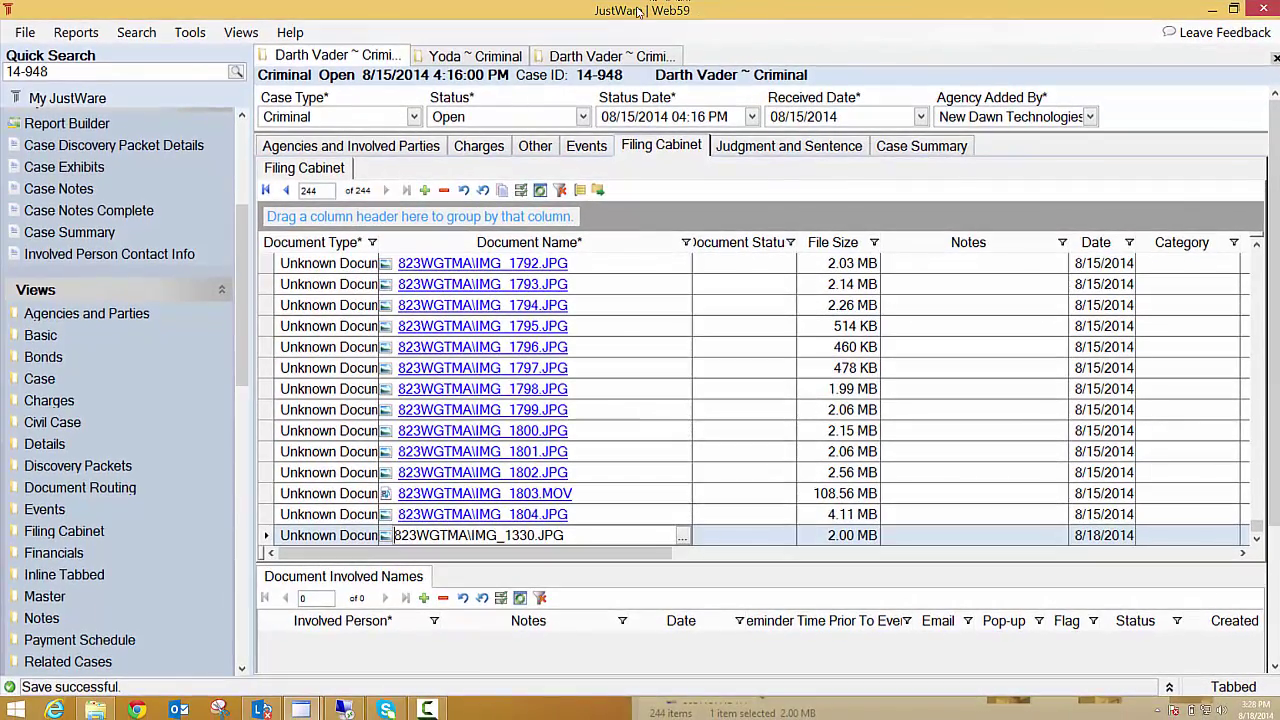
- Switch to the Web510 window, select IMG_1330.JPG for its properties, and close the Photo Viewer
mouse_move(302, 709)
click(335, 663)
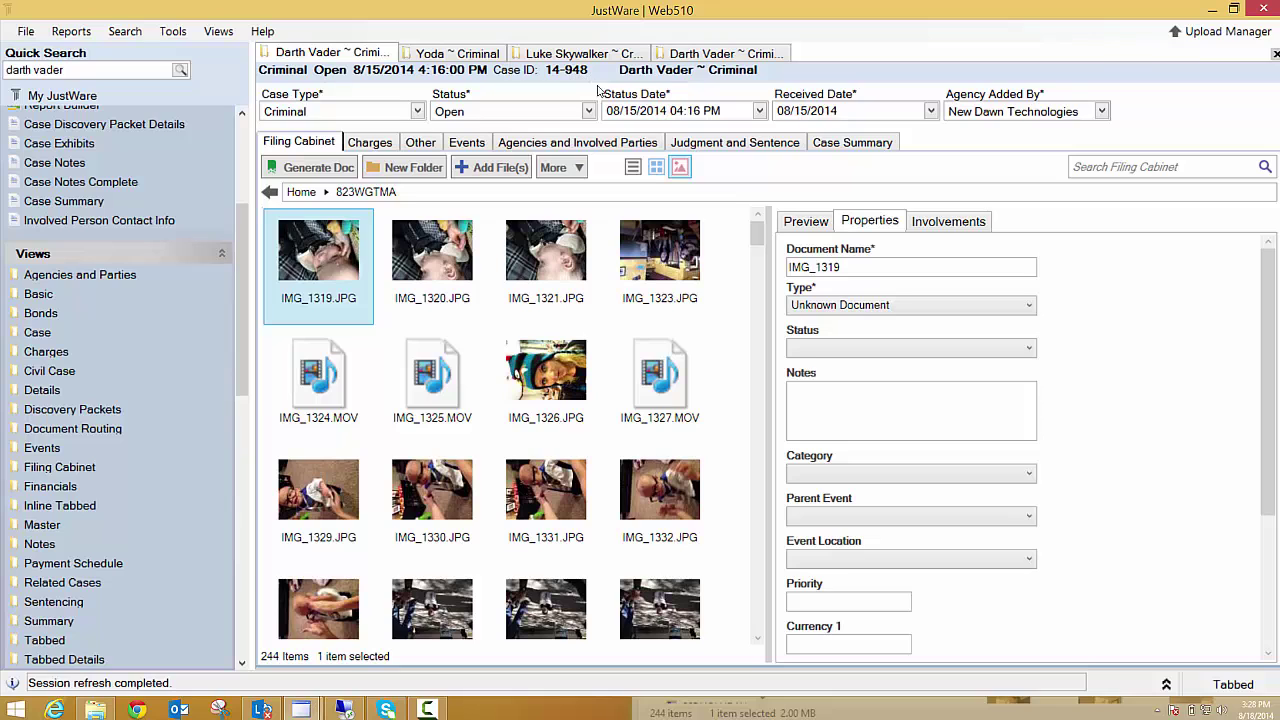
click(432, 496)
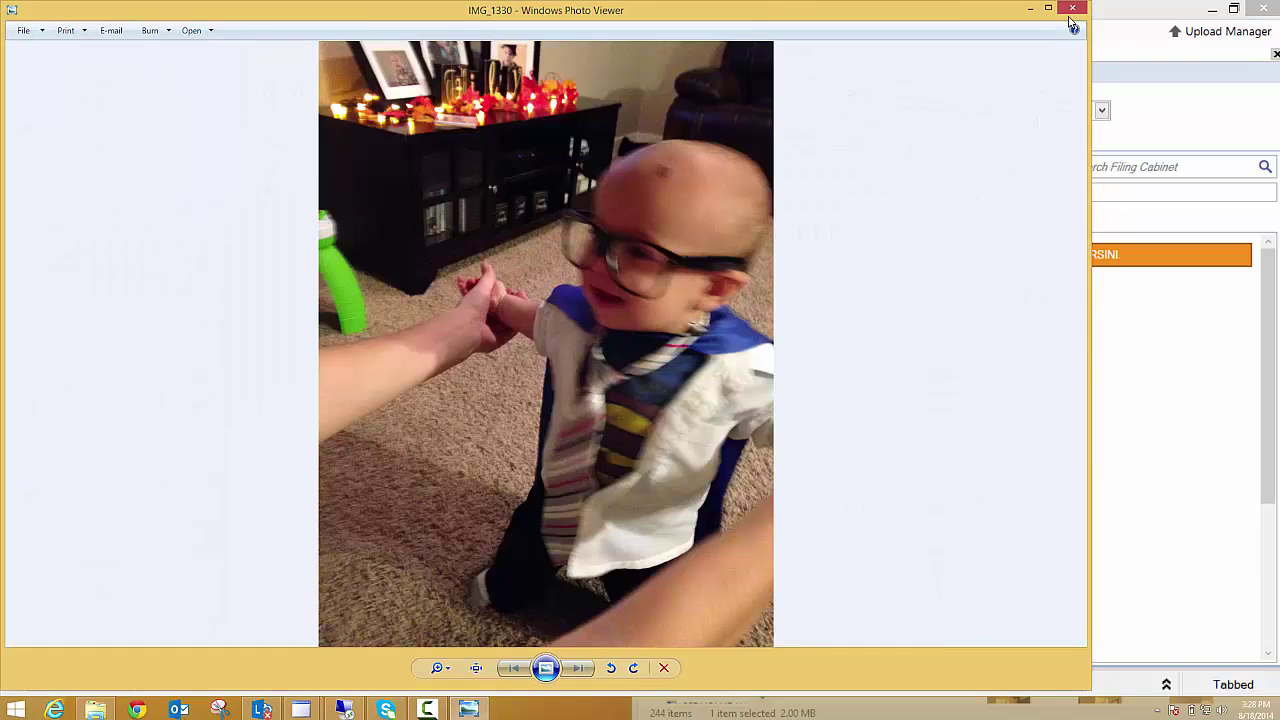
click(1071, 12)
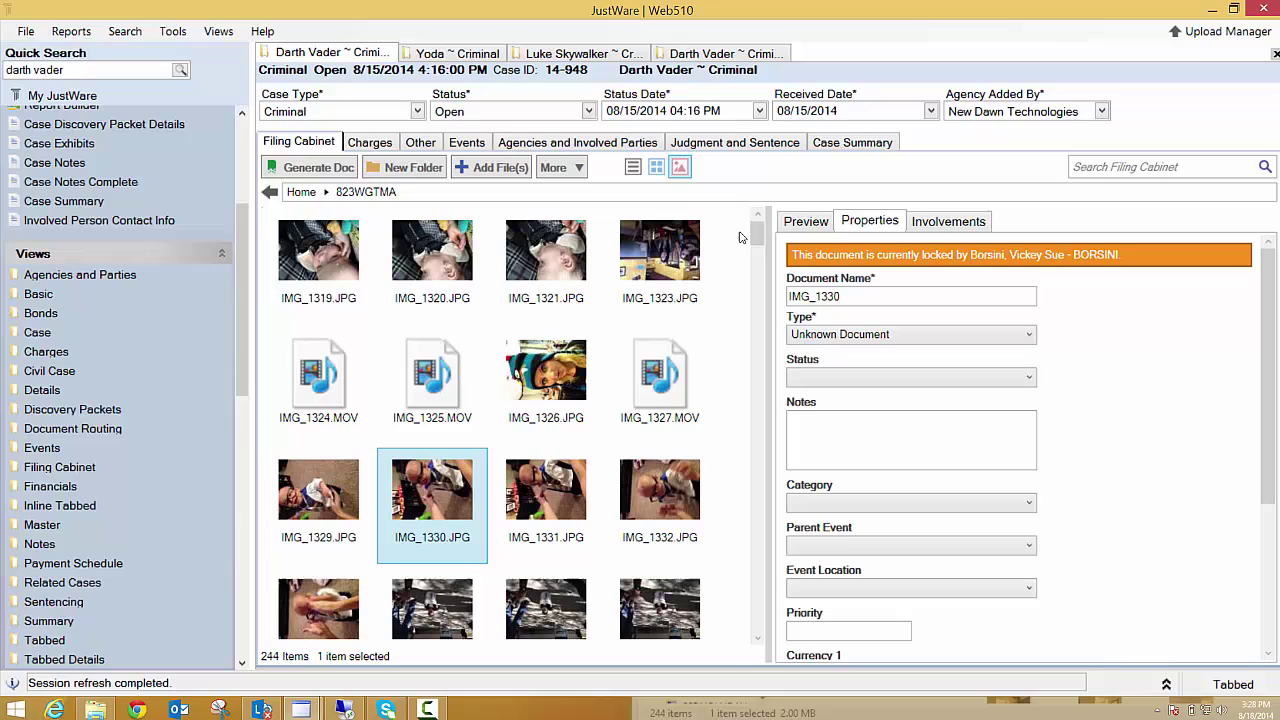
- List the 823WGTMA files in Details view and show IMG_1330's Involvements
click(657, 167)
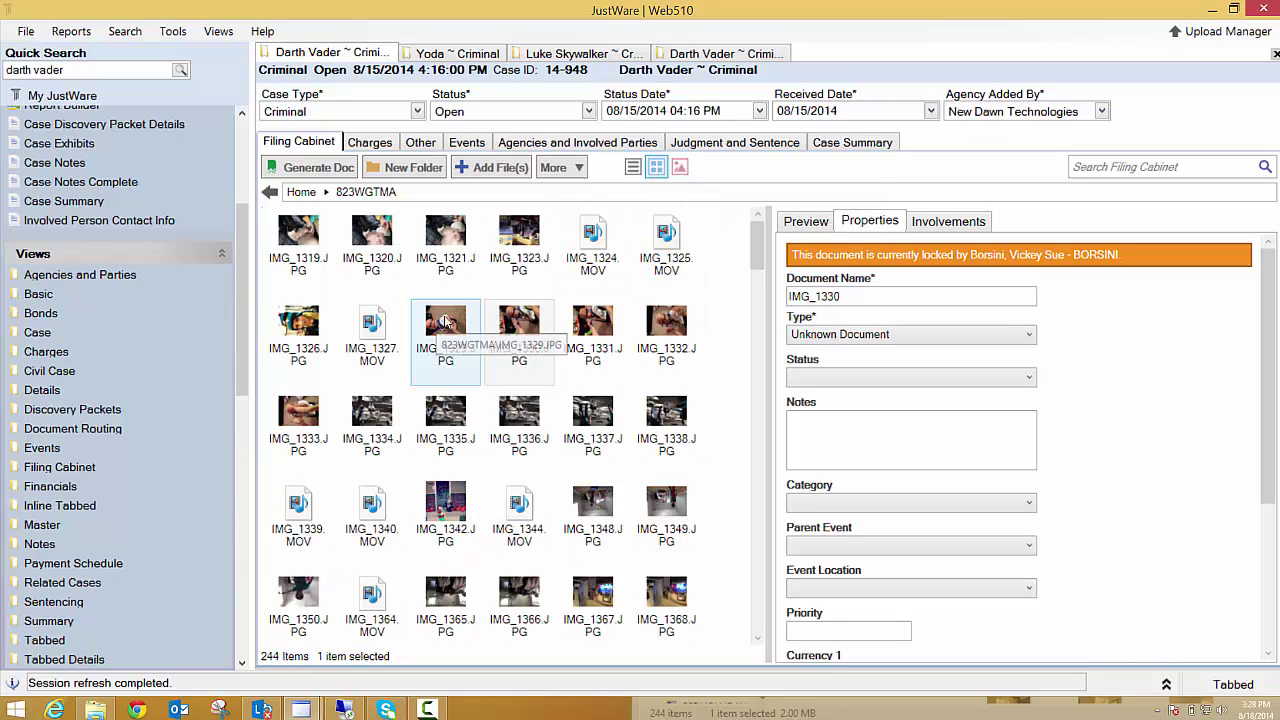
click(633, 167)
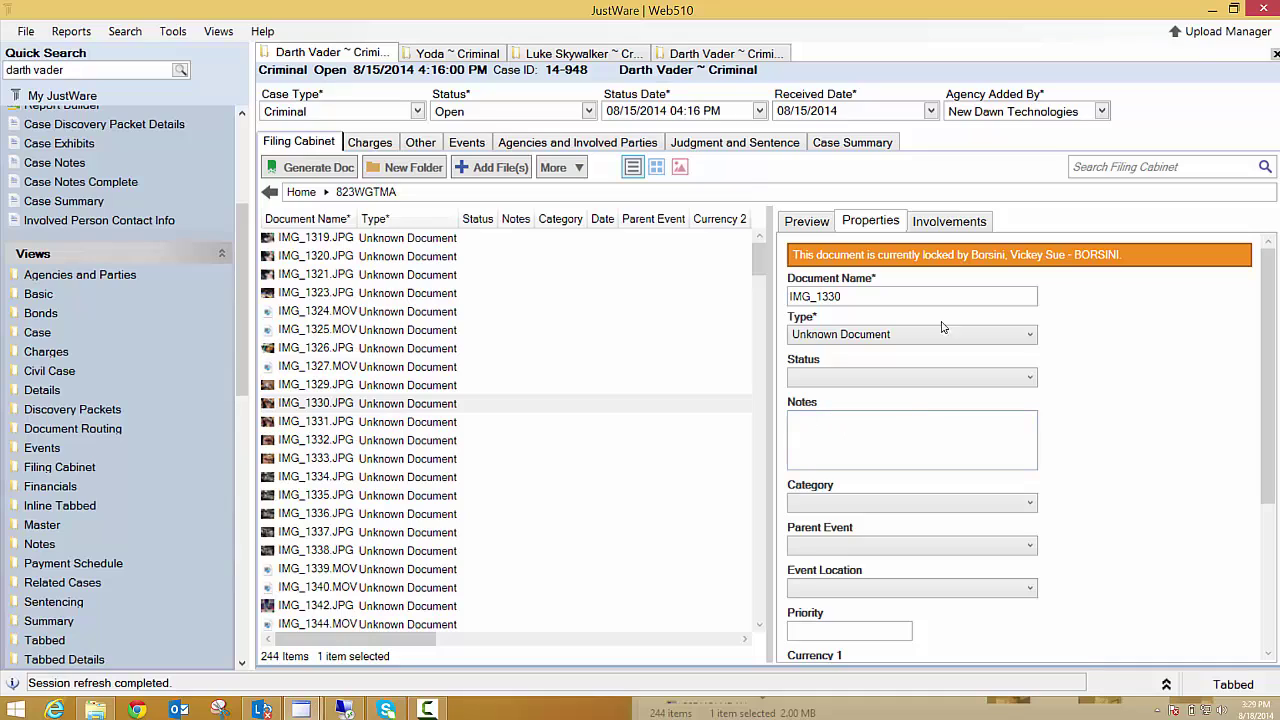
click(928, 225)
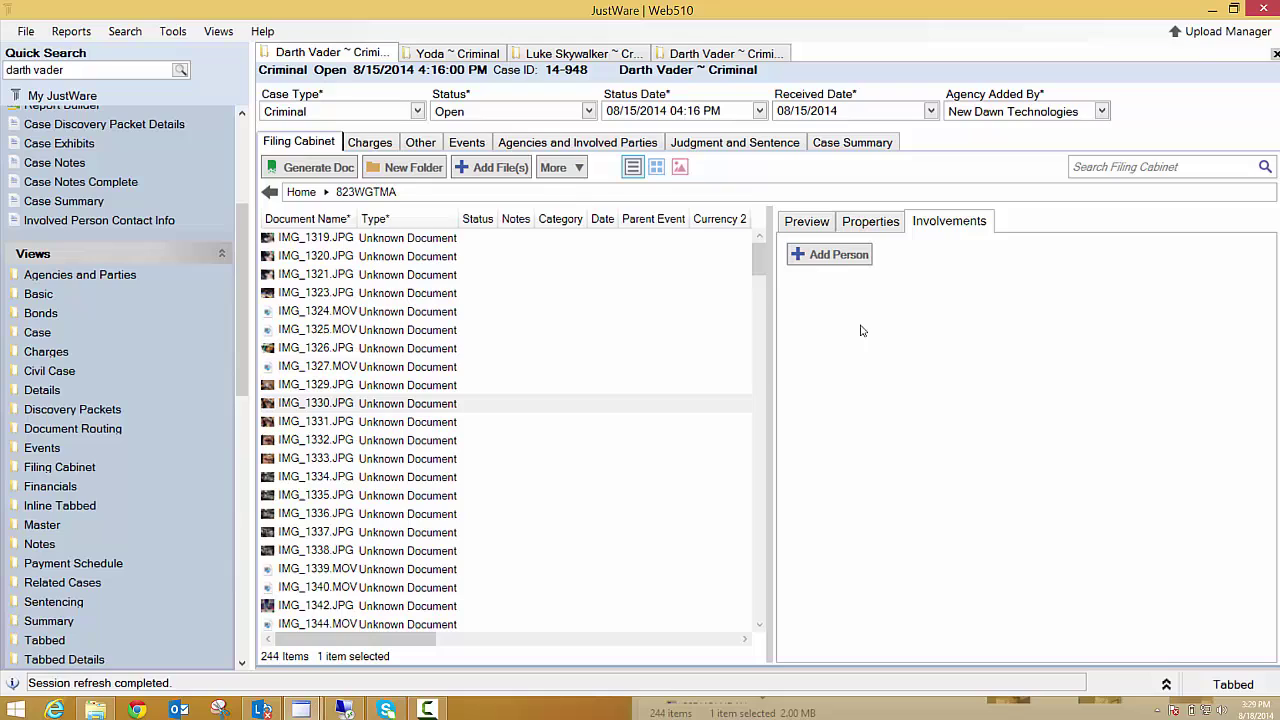
- Preview IMG_1320, IMG_1321, IMG_1329, IMG_1336 and IMG_1342 in turn
click(803, 224)
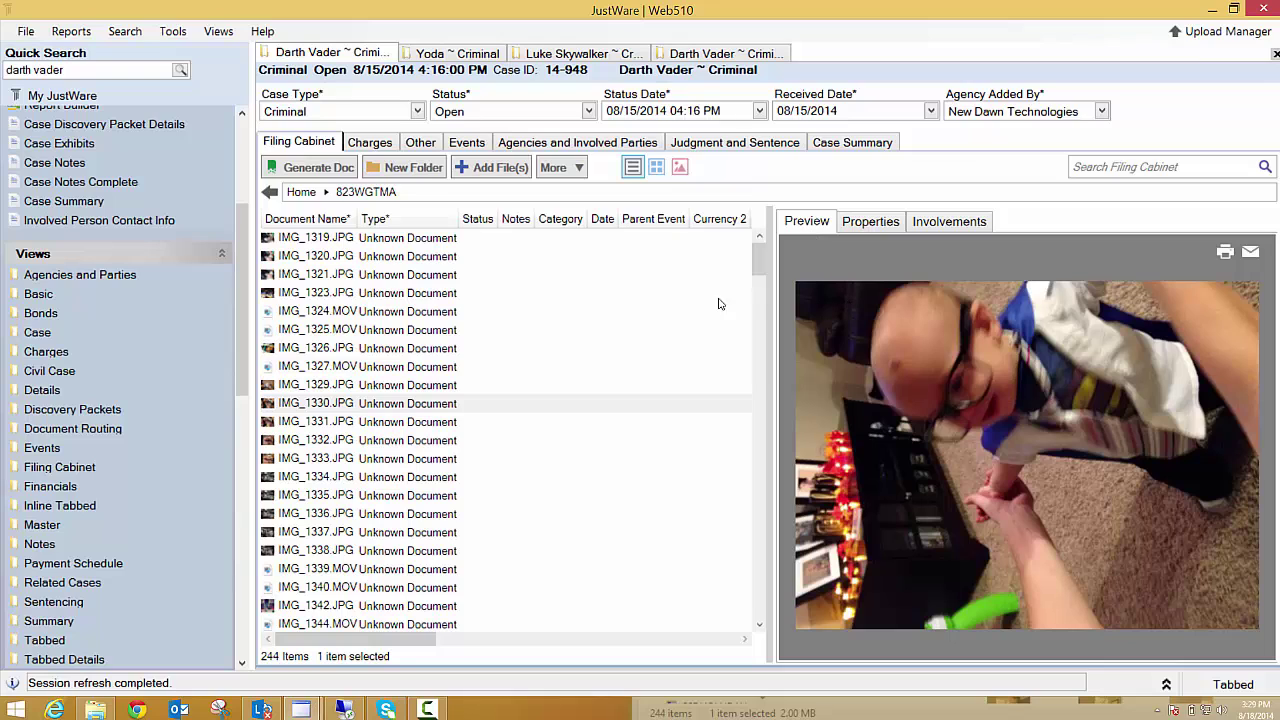
click(316, 256)
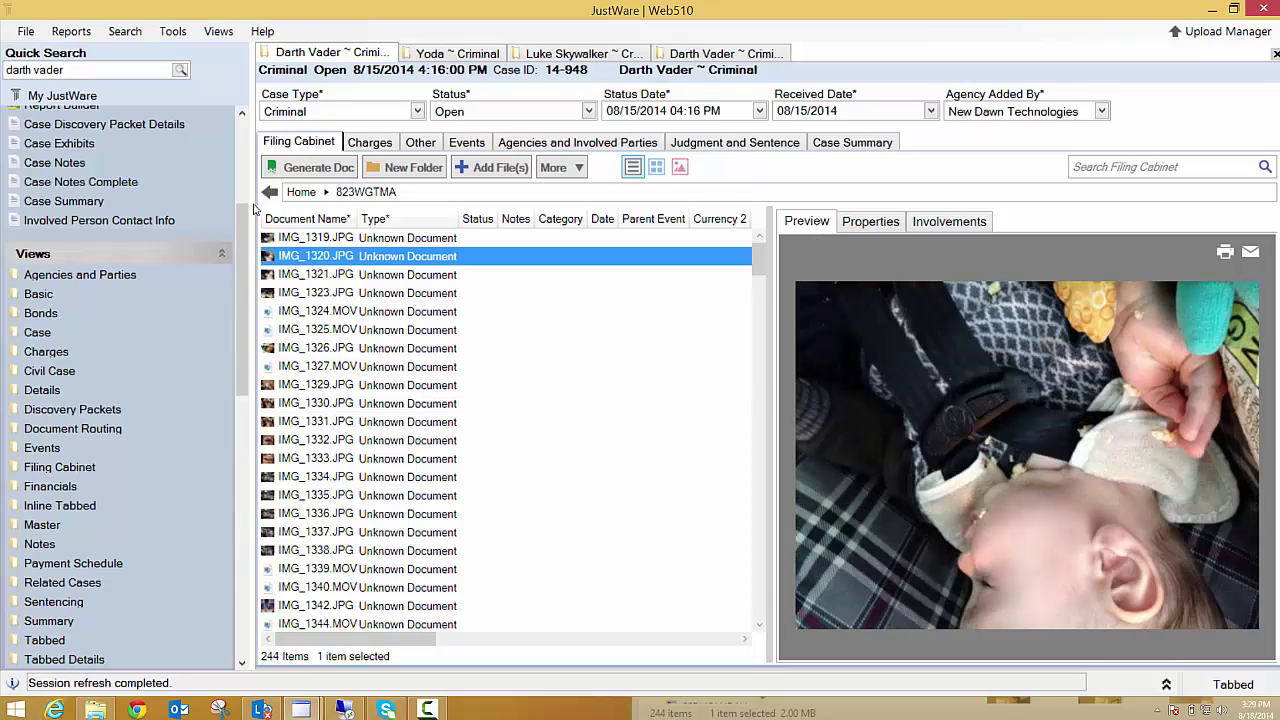
click(320, 275)
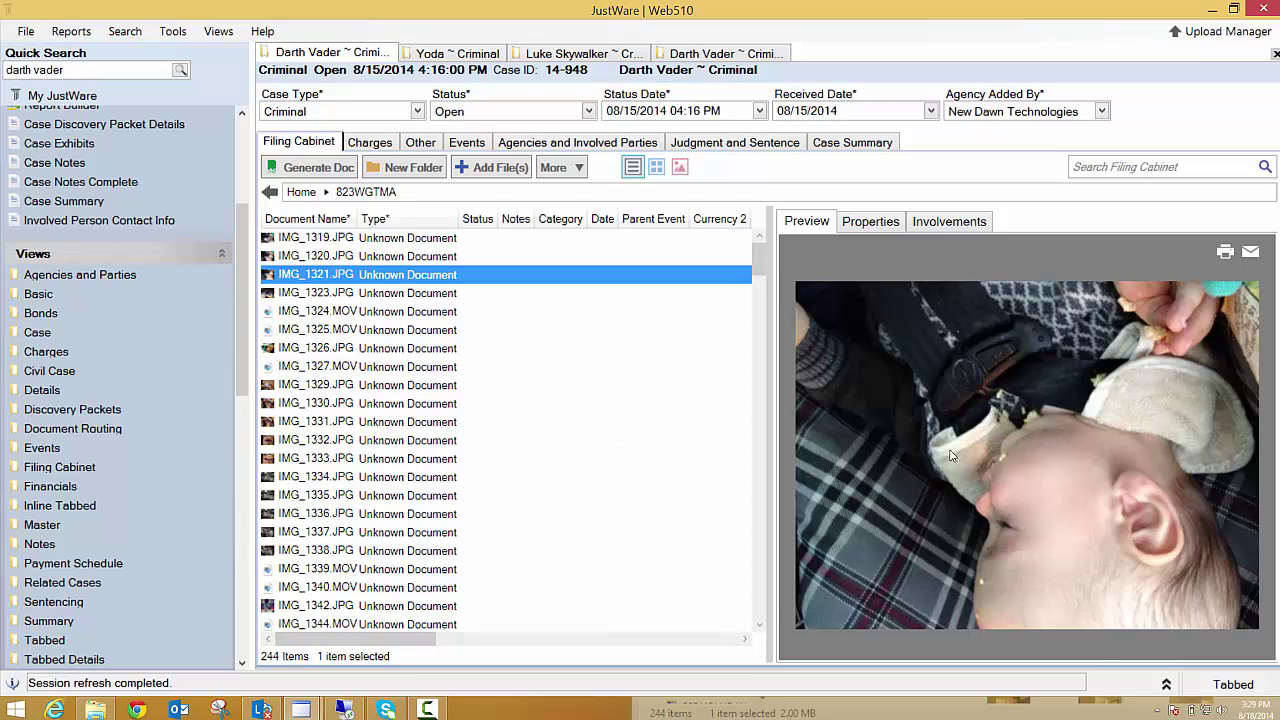
click(321, 386)
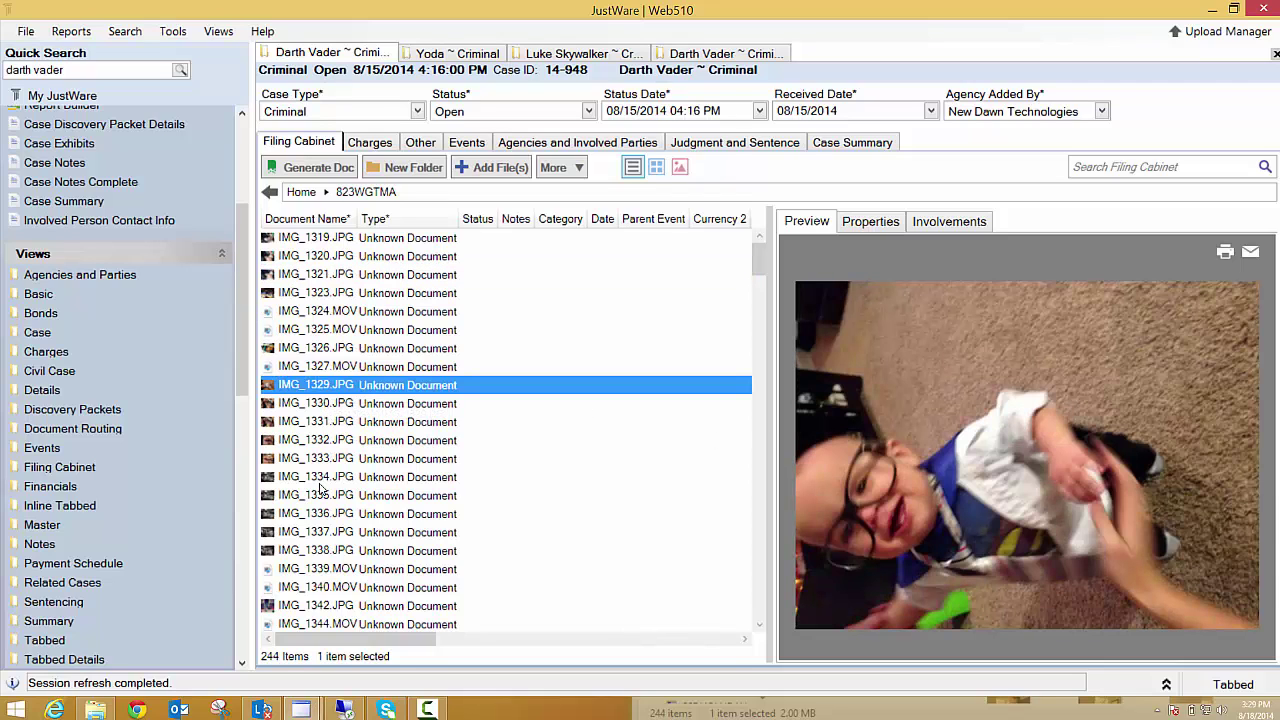
click(313, 514)
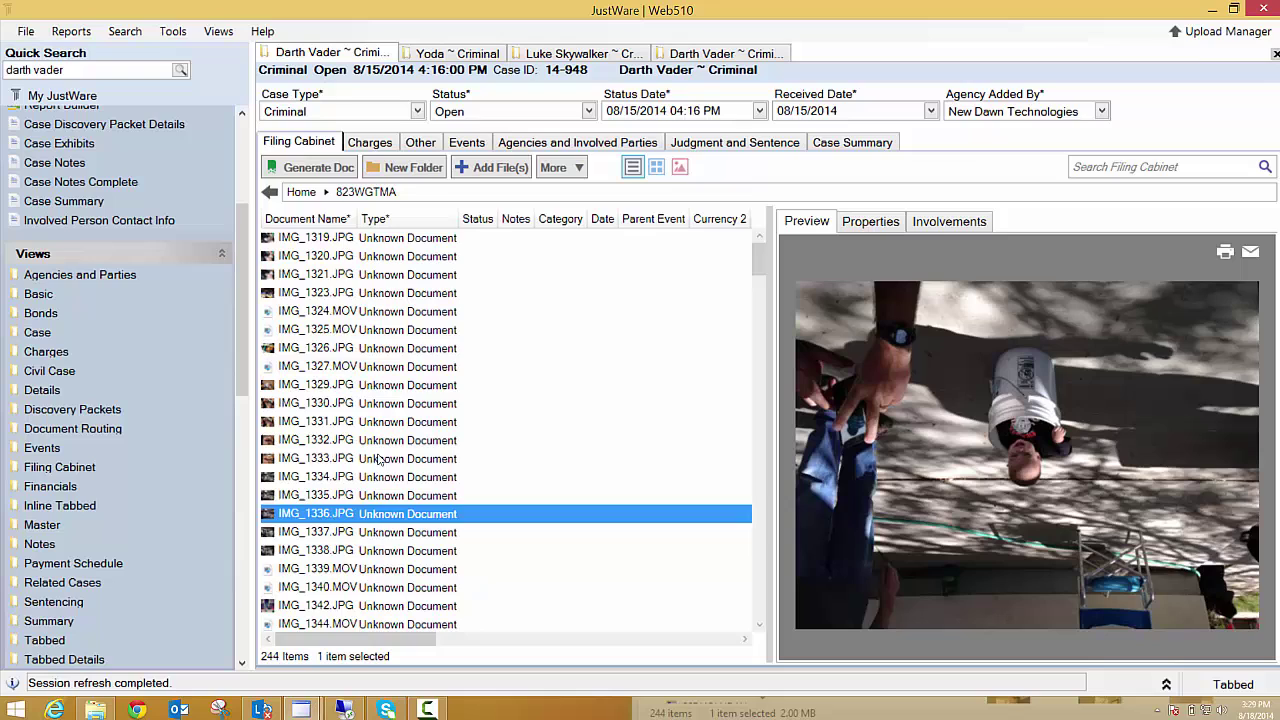
scroll(383, 460, down, 3)
click(313, 441)
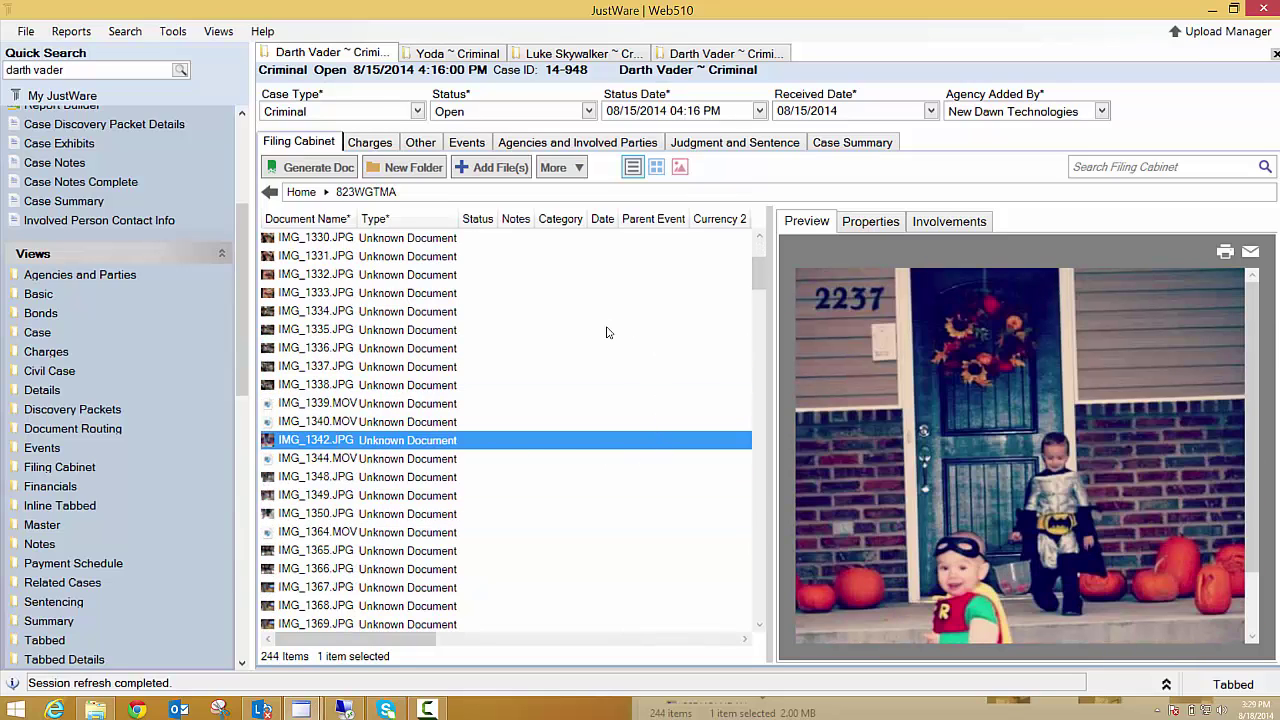
scroll(575, 320, up, 3)
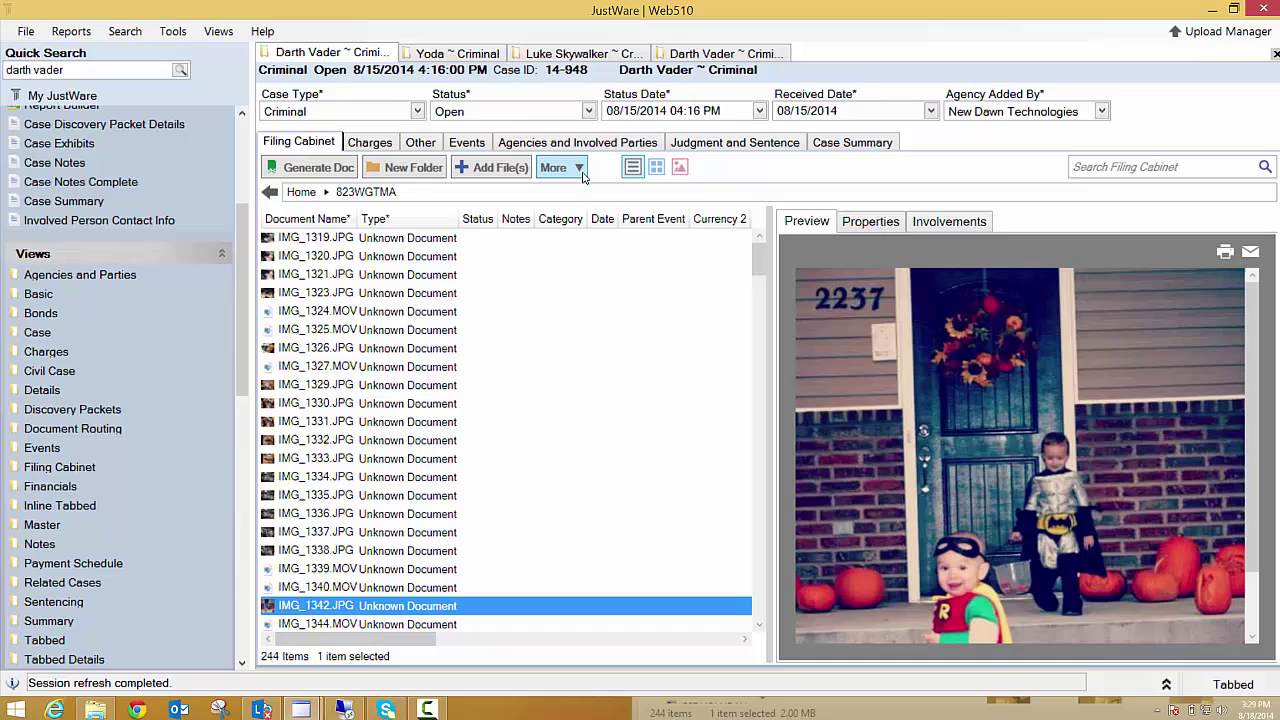
- Return to Normal Icon view and expand More > Copy To to see the copy options
click(656, 167)
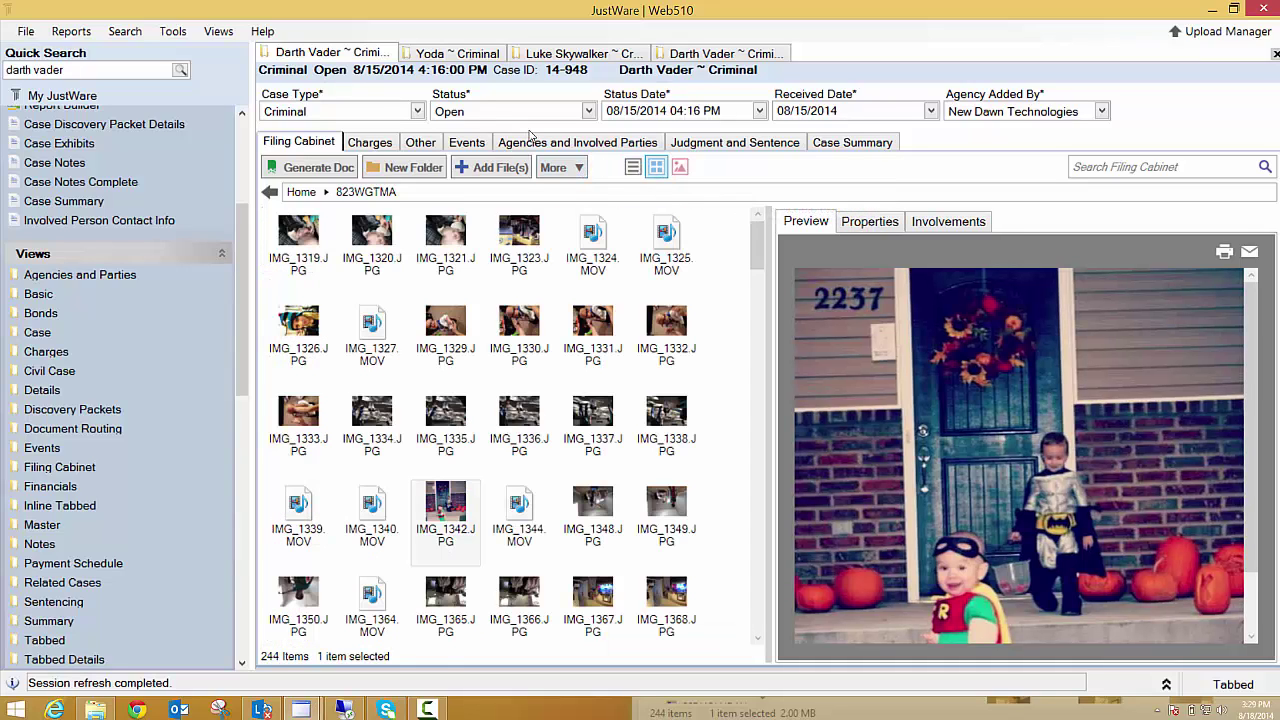
click(579, 168)
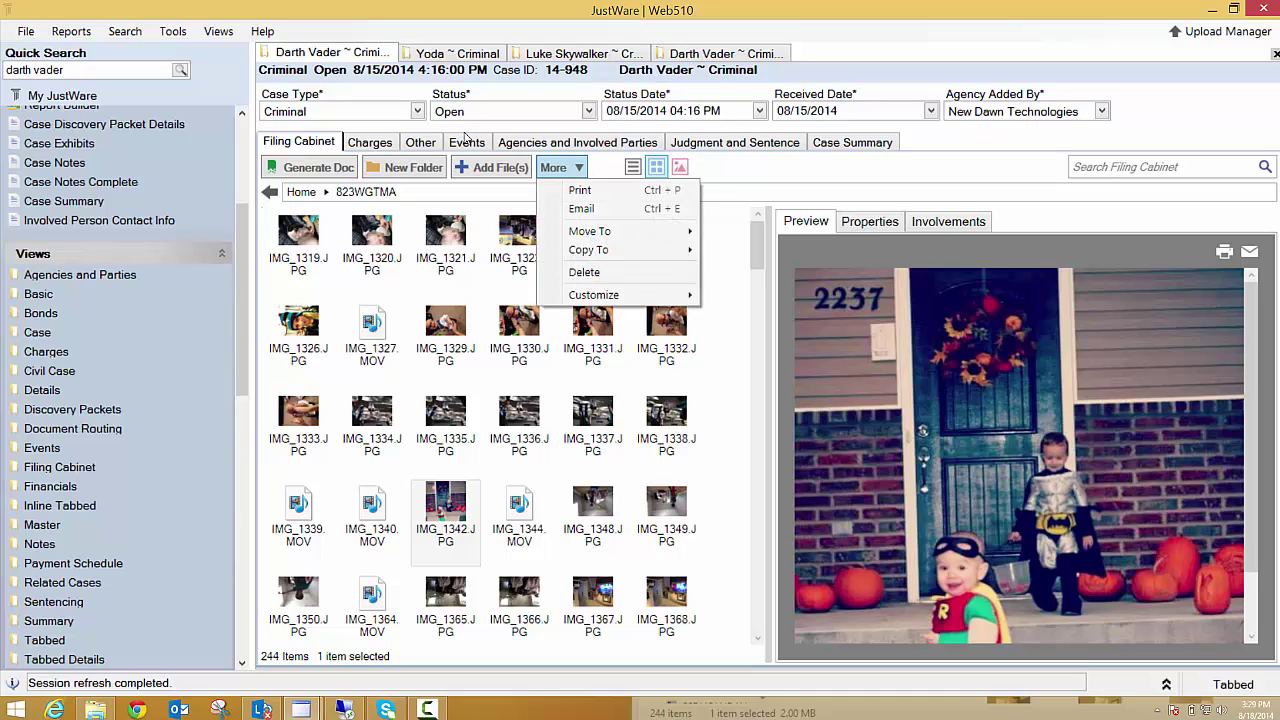
drag(445, 233, 500, 222)
click(560, 168)
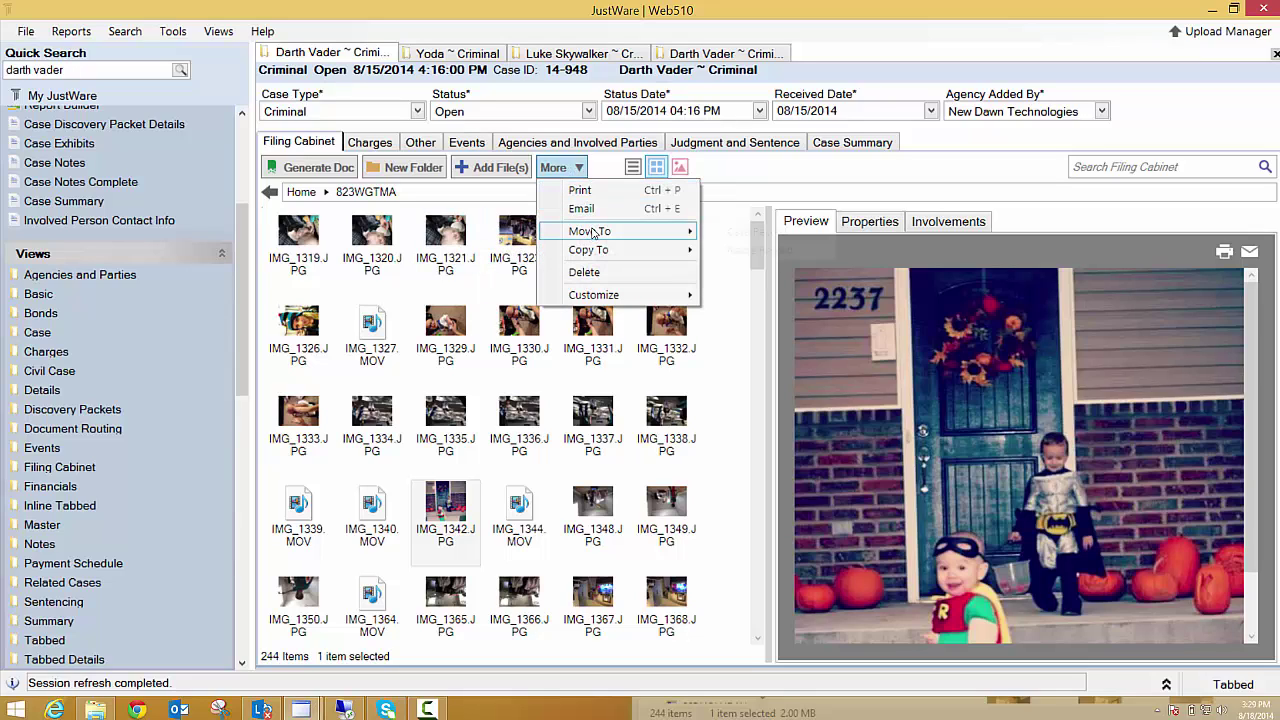
mouse_move(592, 233)
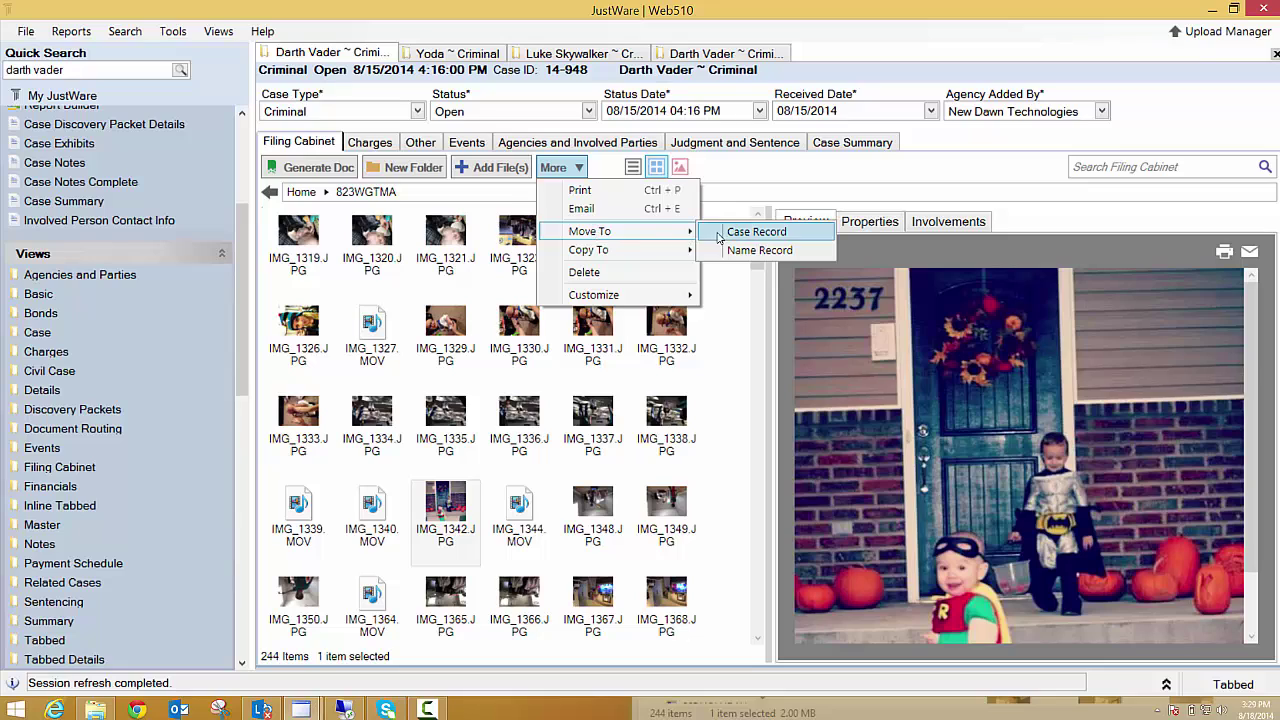
mouse_move(618, 254)
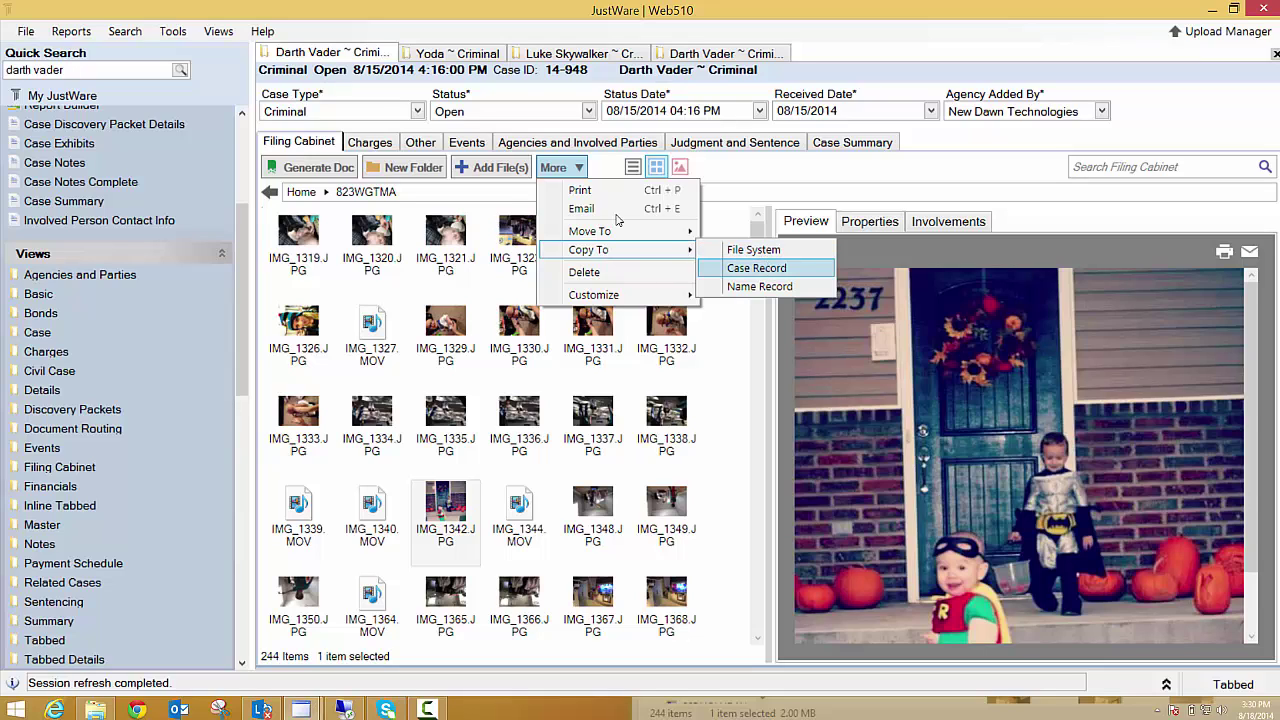
- Copy IMG_1342.JPG to the related Yoda ~ Criminal and Luke Skywalker ~ Criminal case records
click(771, 270)
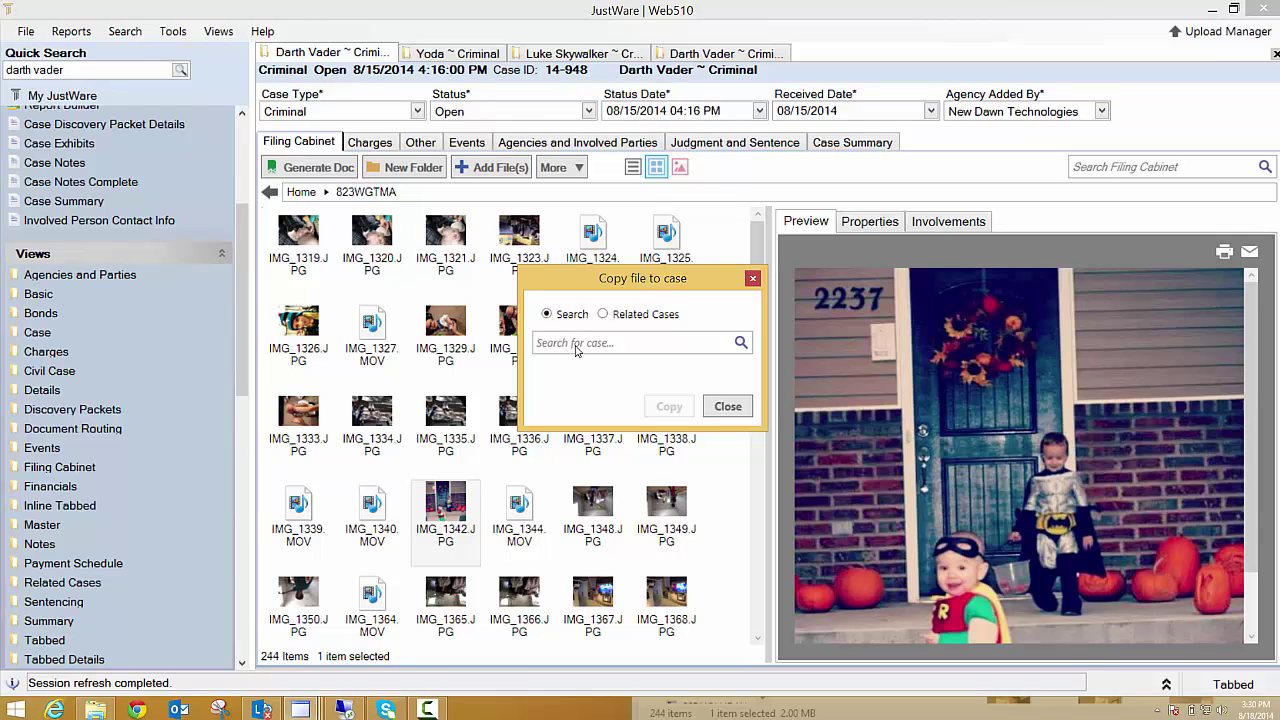
text(yoda)
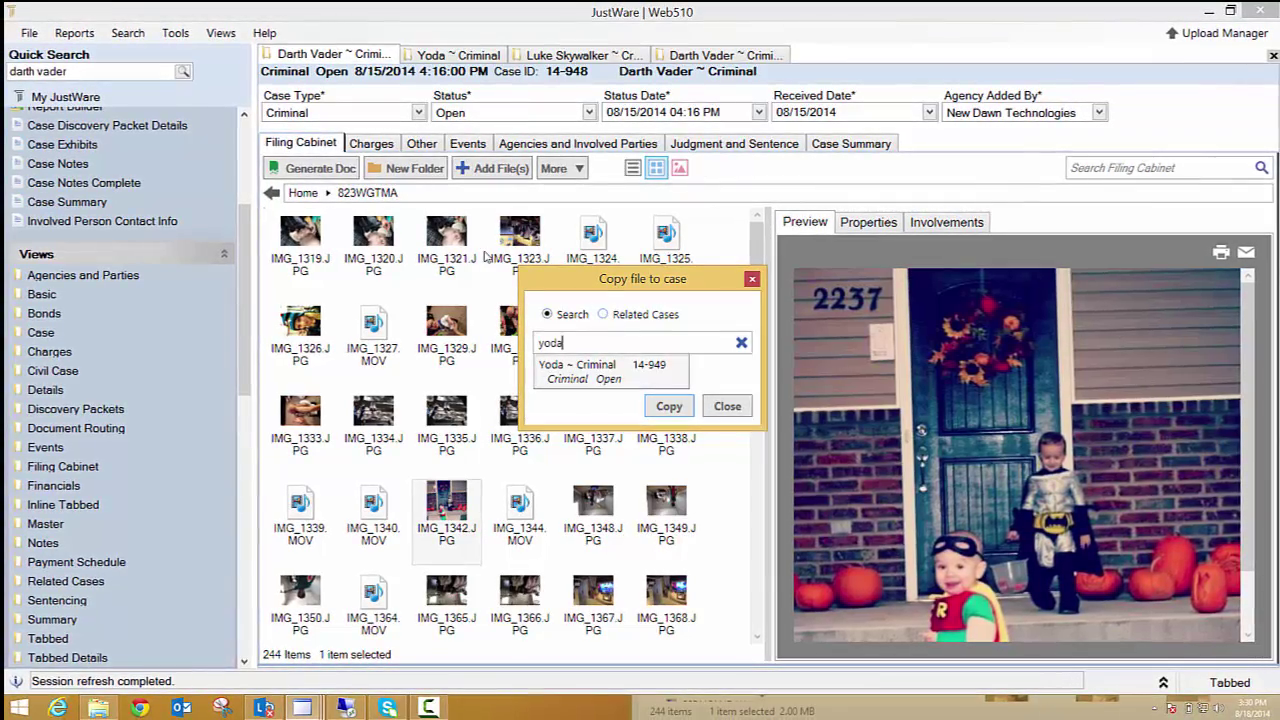
click(602, 314)
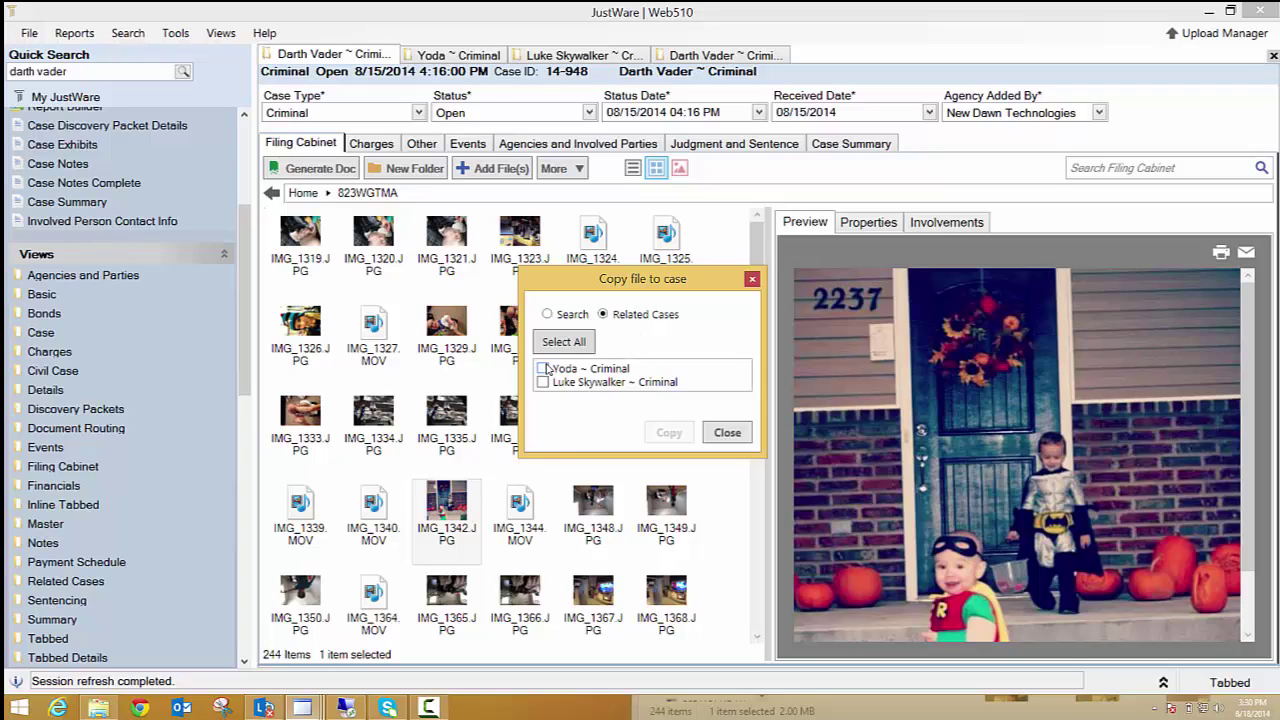
click(543, 369)
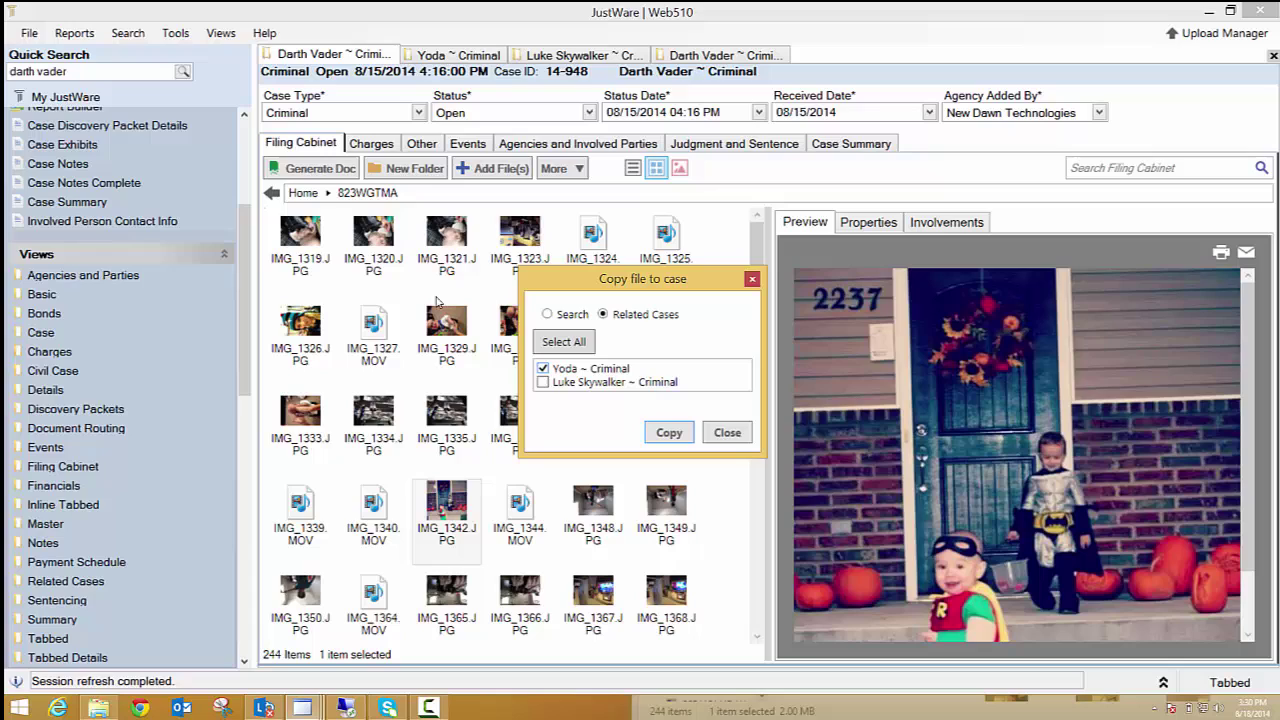
click(543, 382)
click(668, 434)
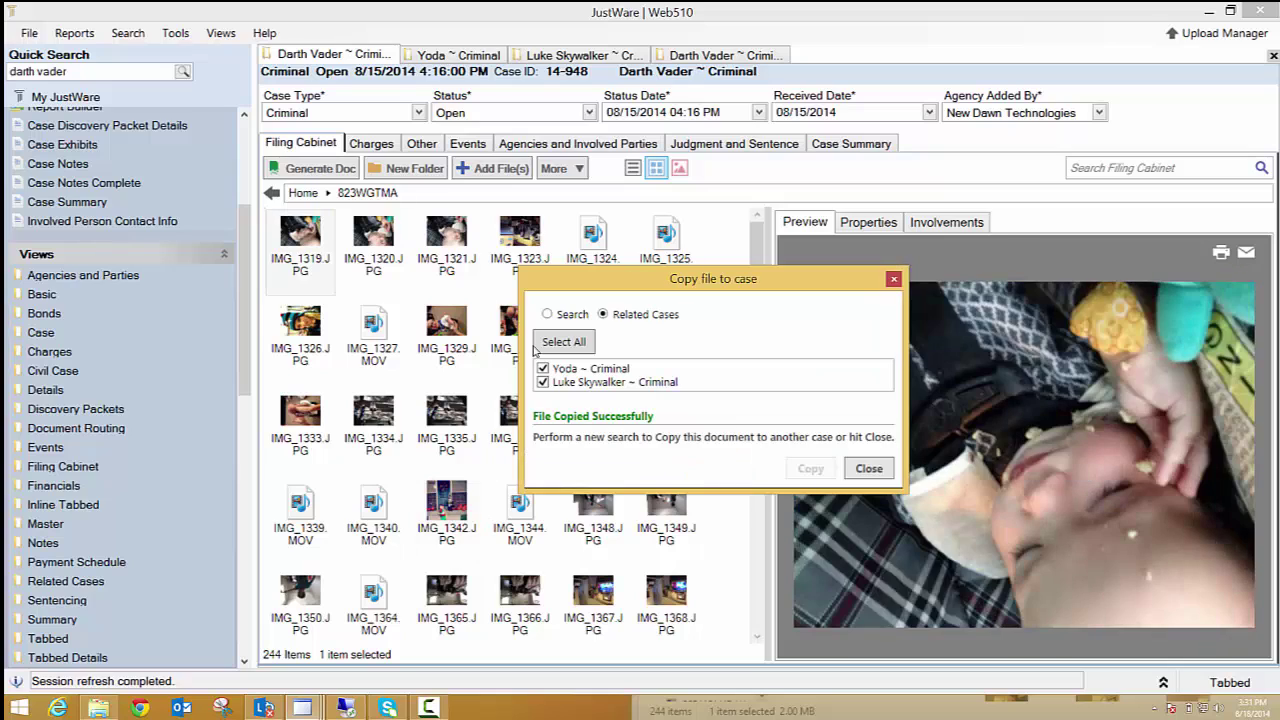
- Open the related Yoda ~ Criminal case and its 823WGTMA folder to check the copied file
click(862, 468)
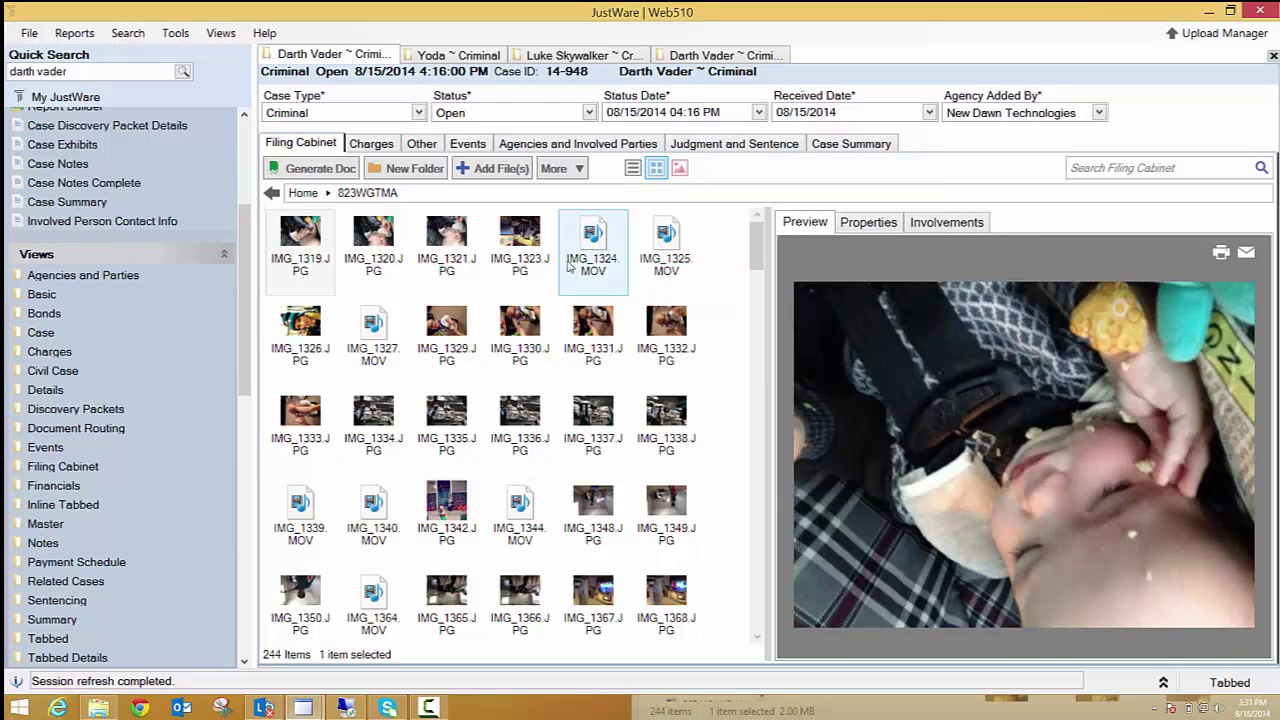
click(431, 146)
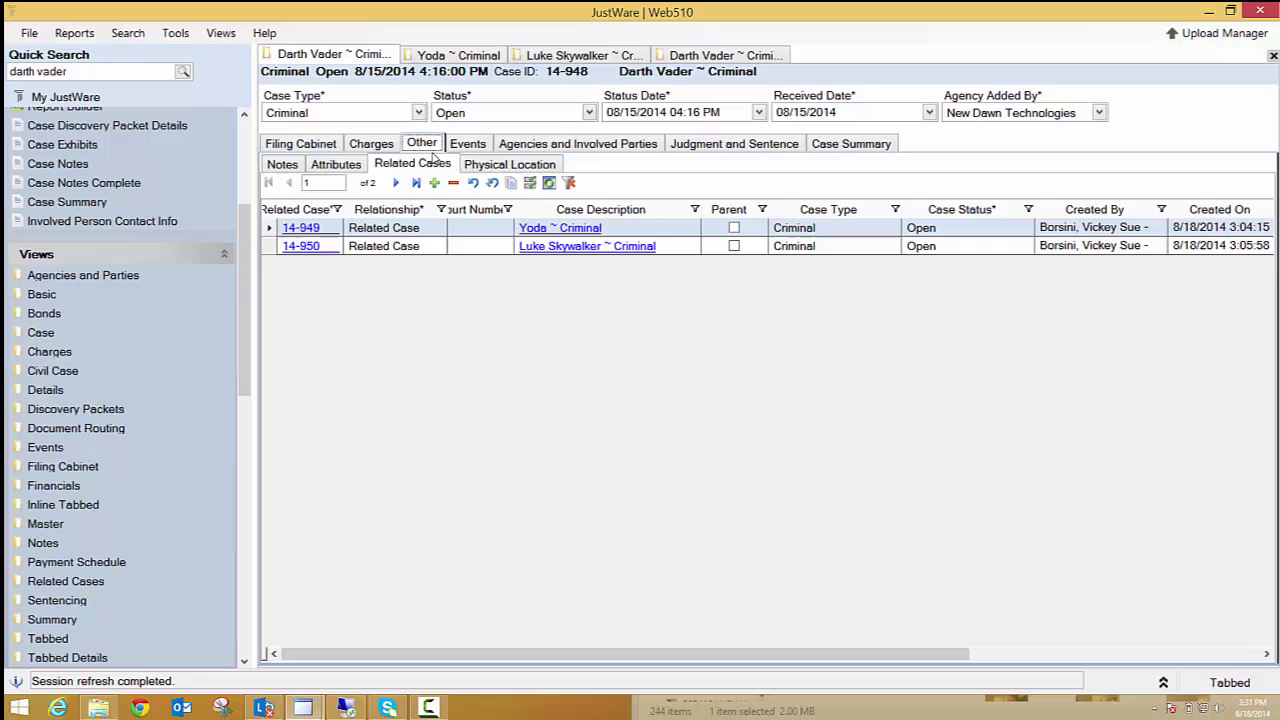
click(563, 230)
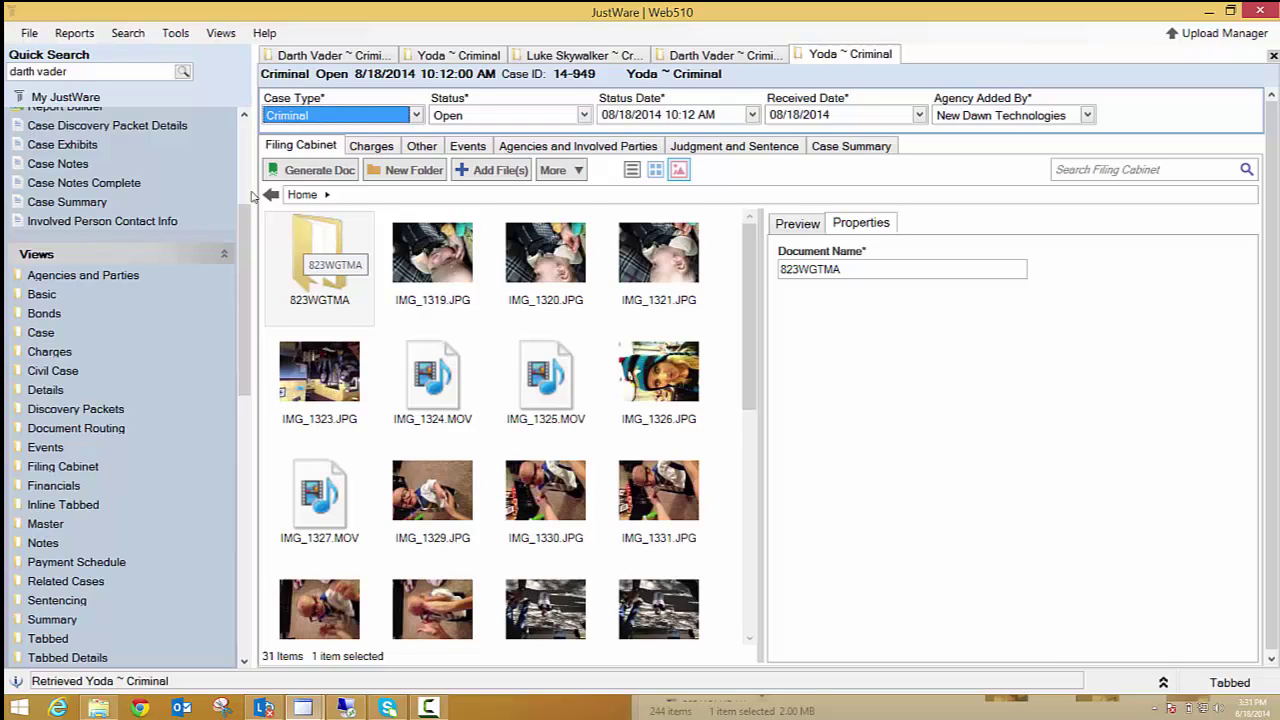
double_click(313, 245)
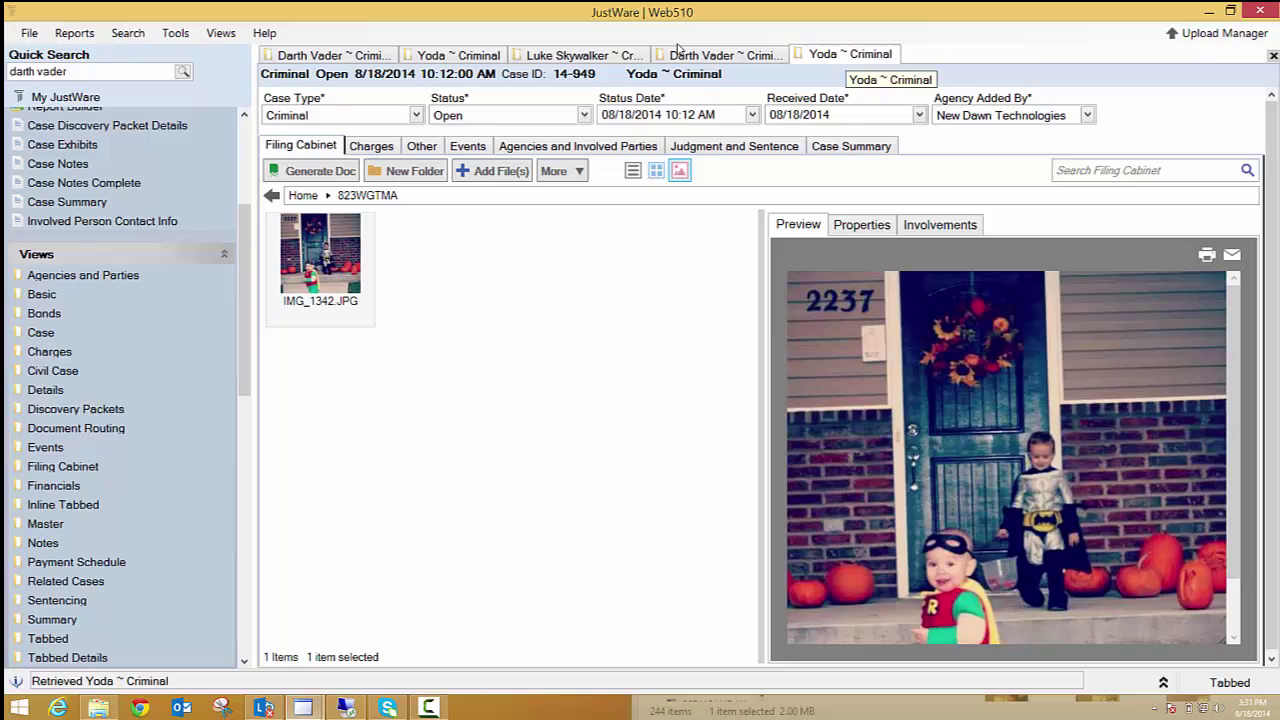
- Close the Yoda case session and return to the Darth Vader case
right_click(850, 57)
click(876, 64)
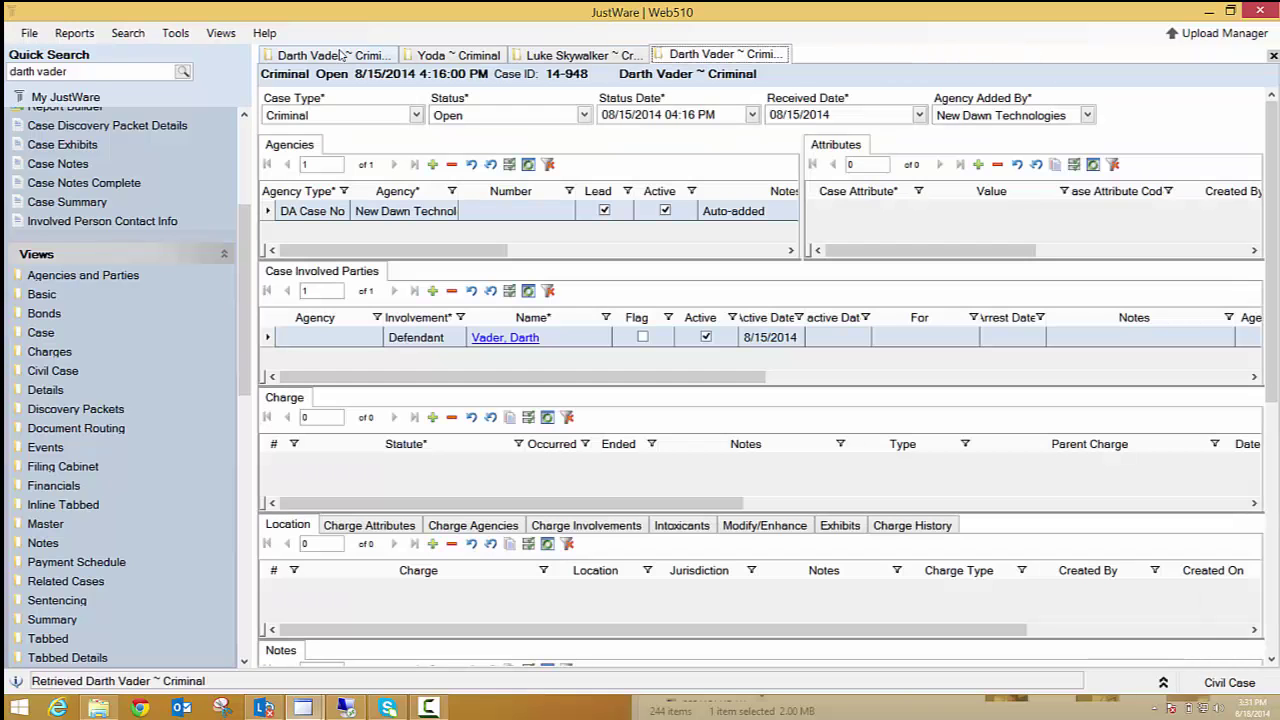
click(331, 57)
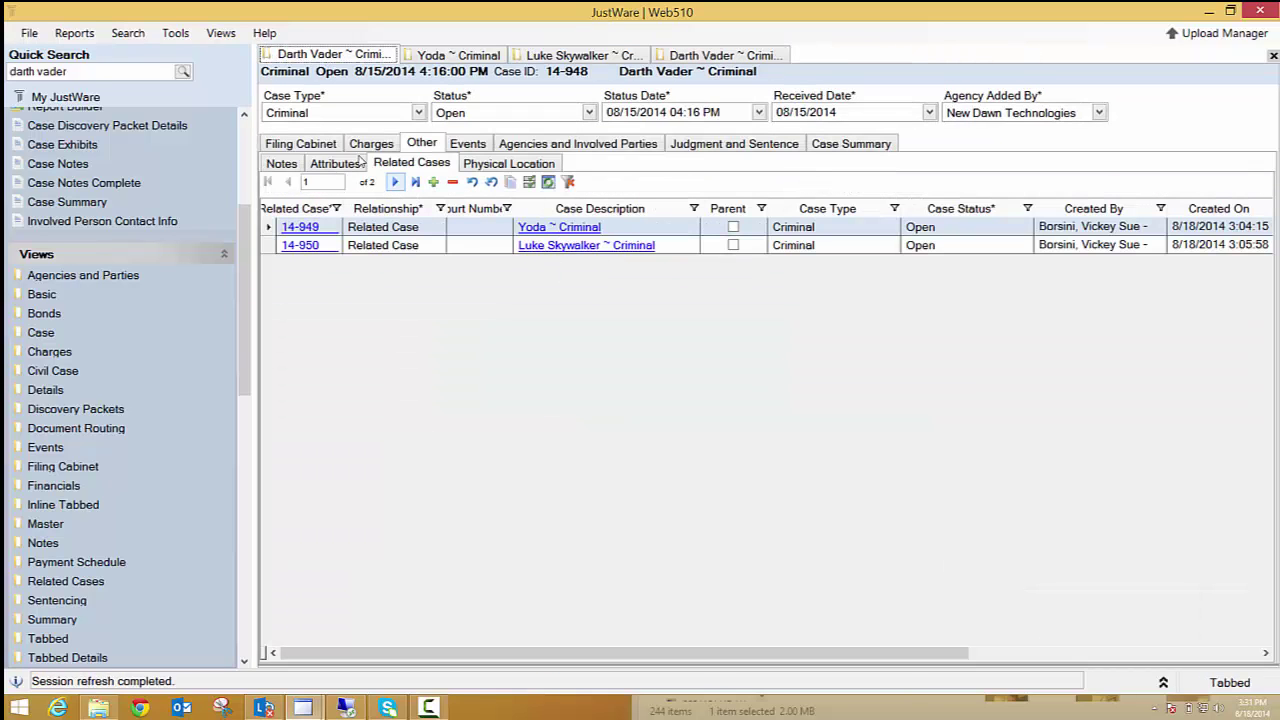
- Open the Darth Vader case's filing cabinet and look over the More menu's Customize options
click(324, 147)
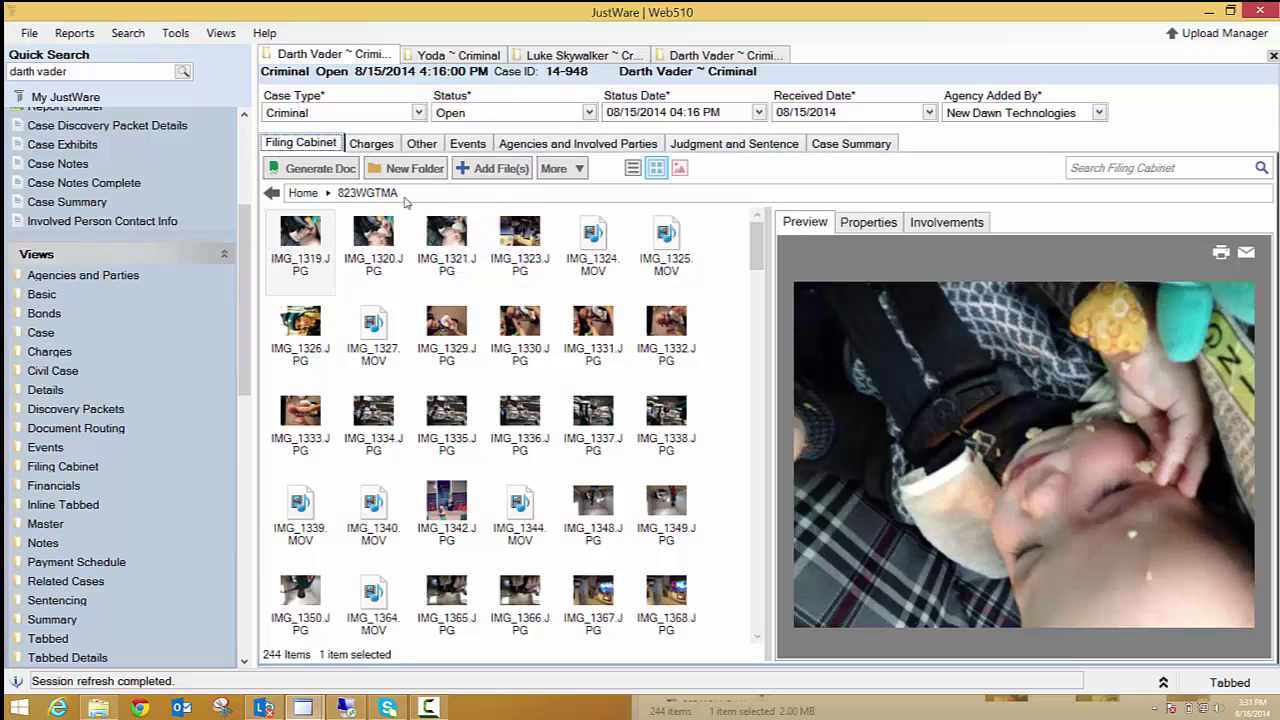
click(555, 168)
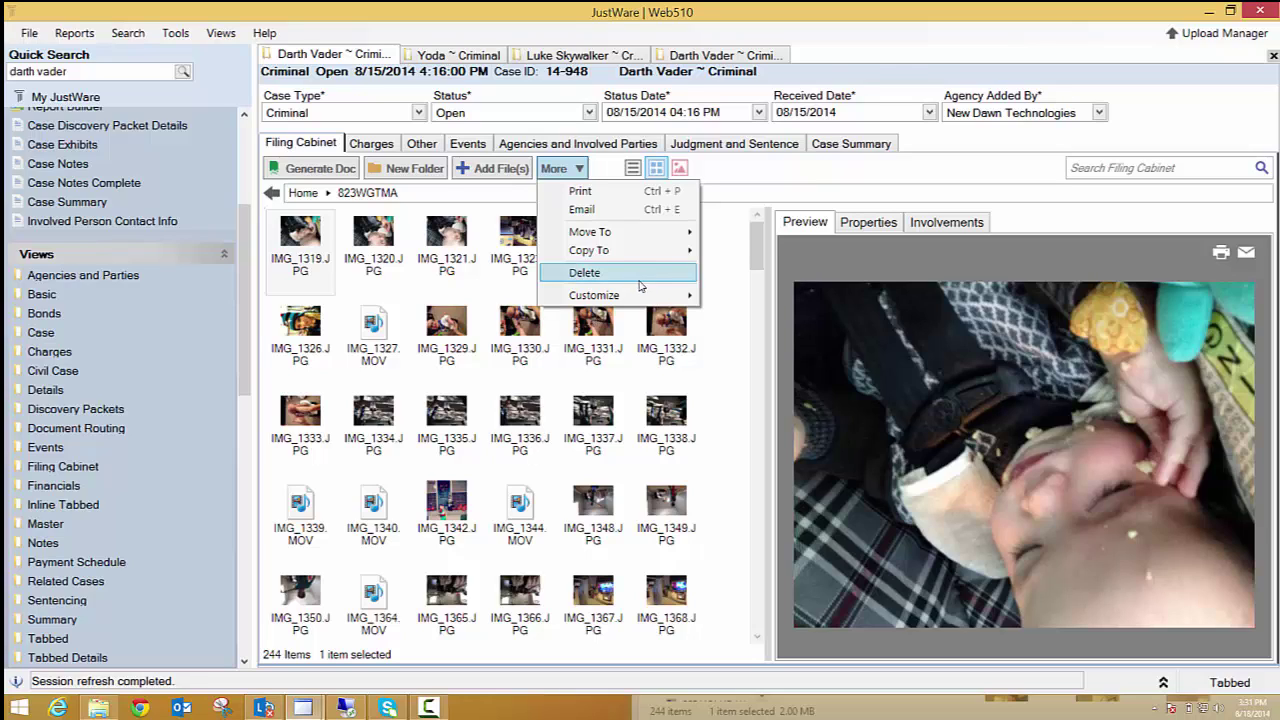
mouse_move(642, 297)
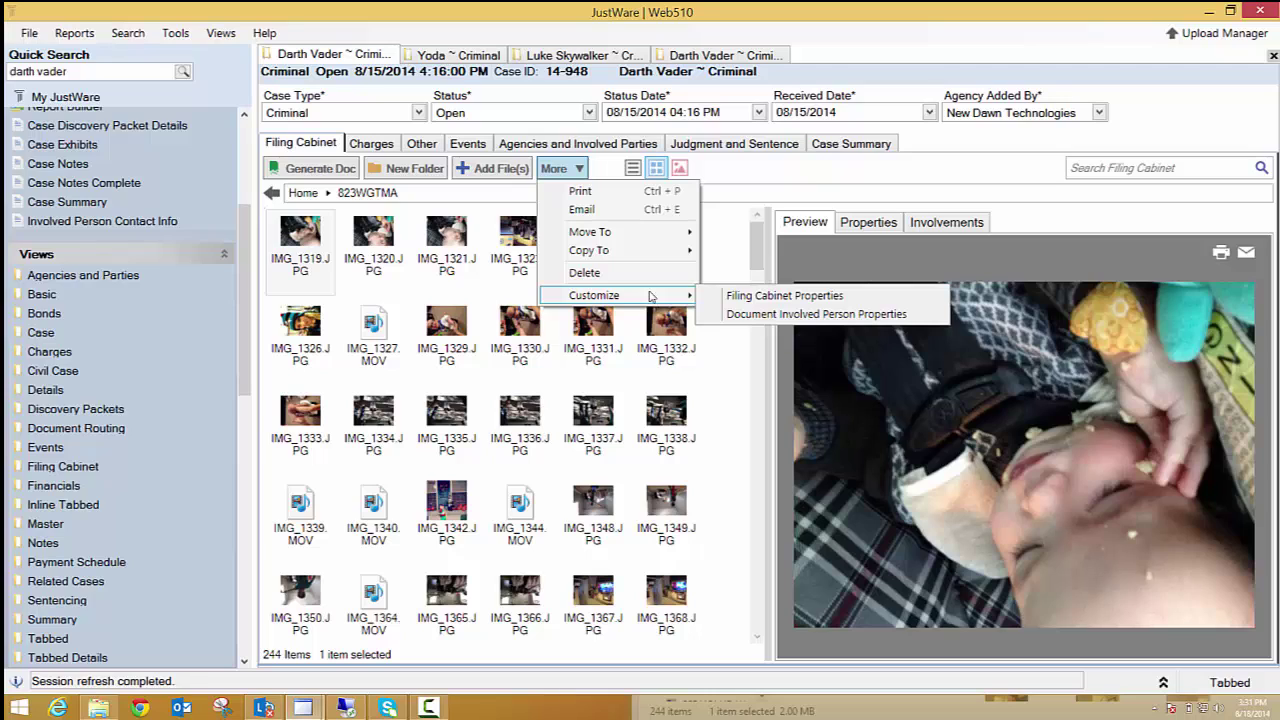
click(868, 222)
- Cycle the right pane through Involvements and Properties, then back to Preview for IMG_1319.JPG
click(945, 222)
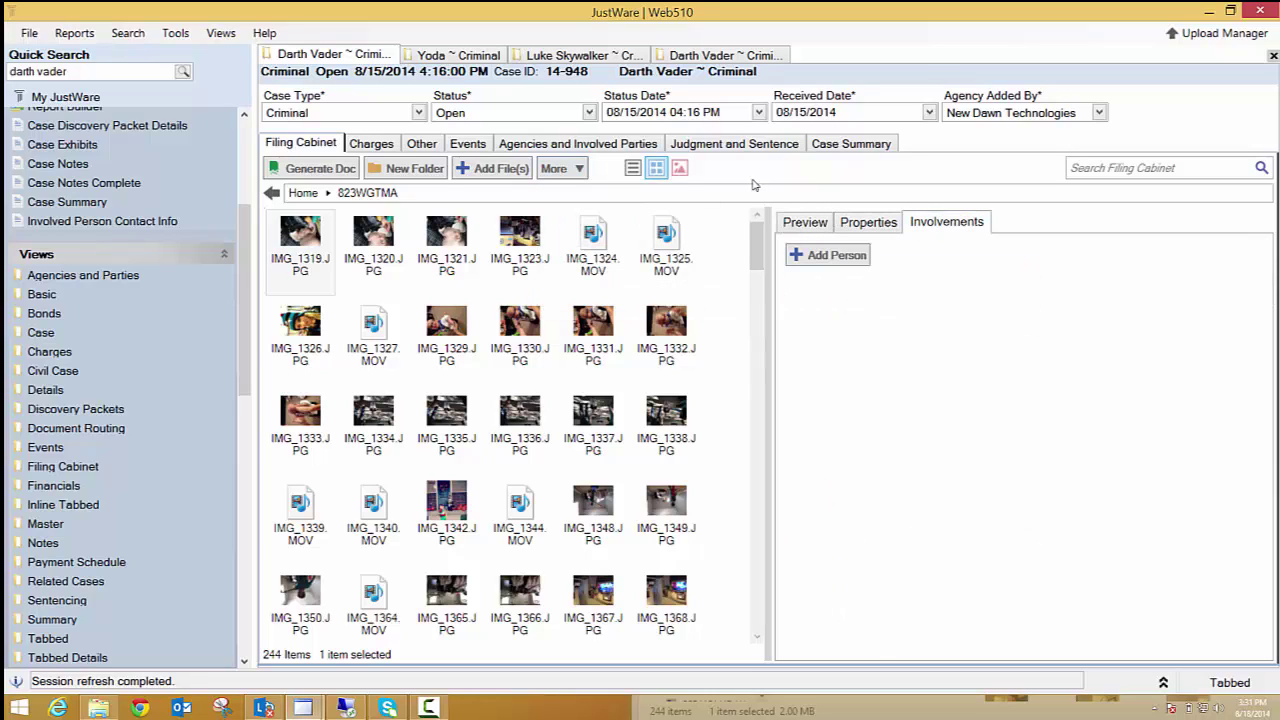
click(876, 223)
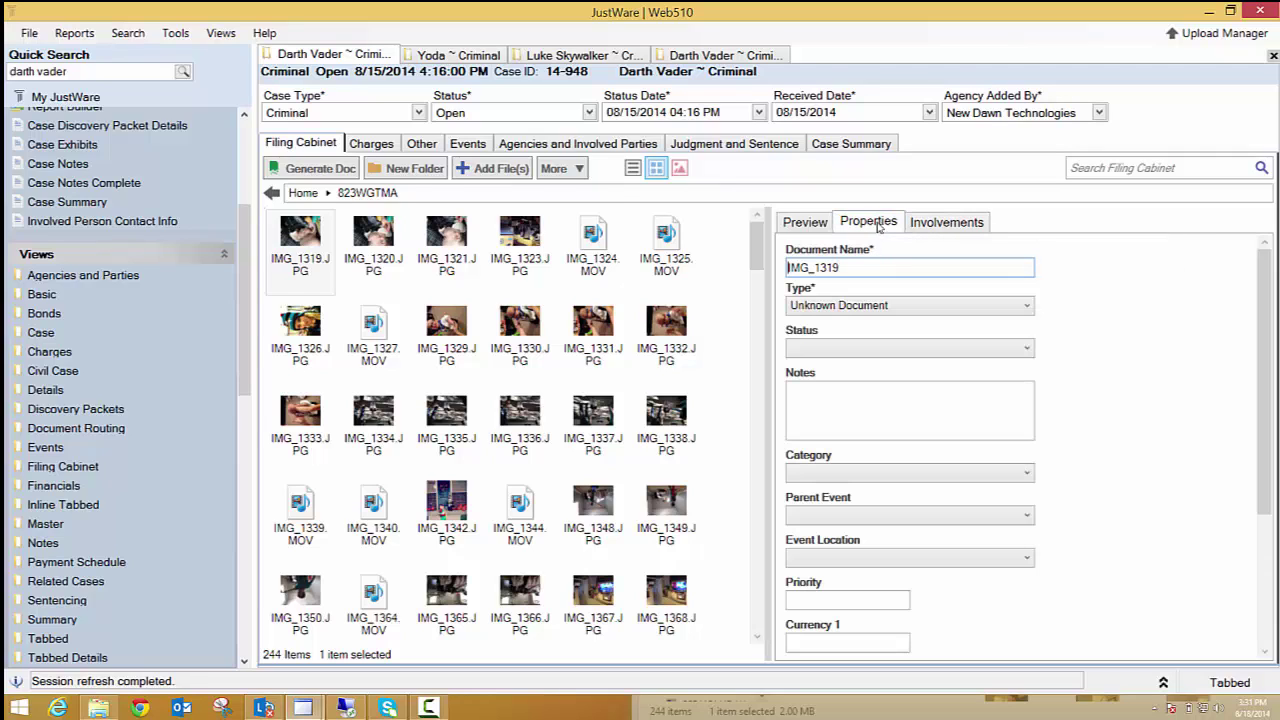
click(806, 221)
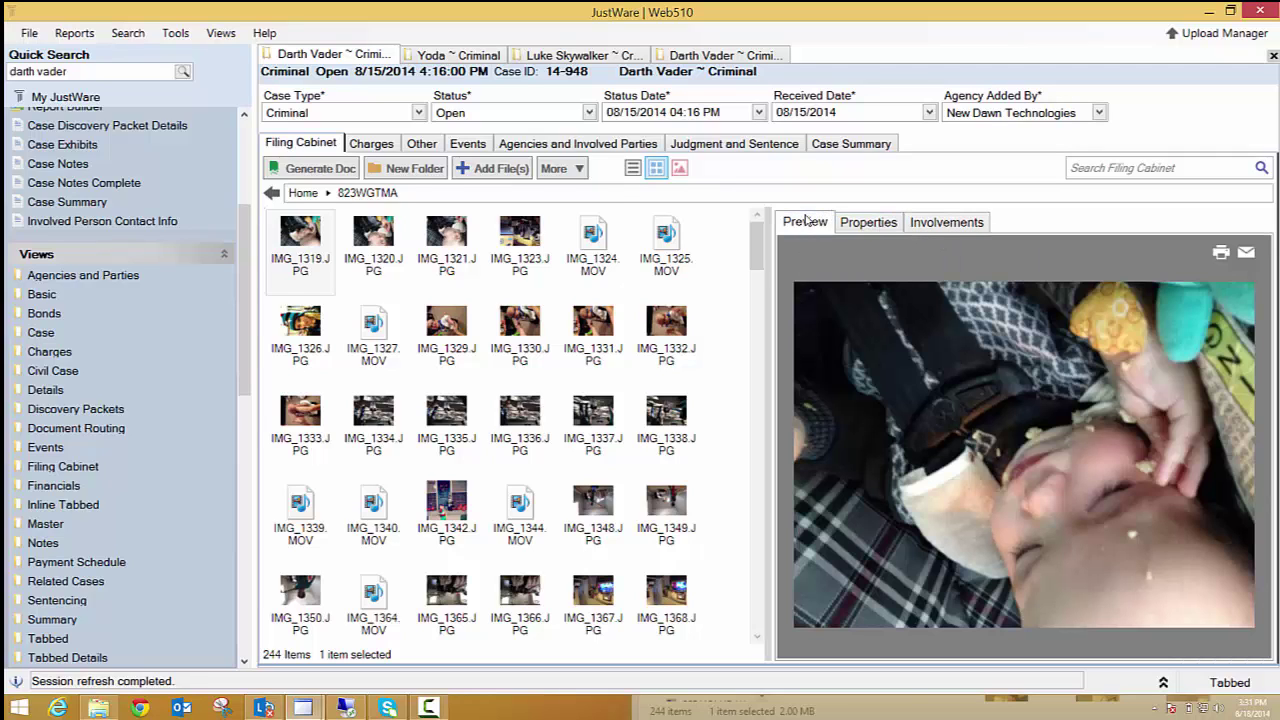
- Upload IMG_2965 from the CamPics folder into 823WGTMA and close the Document Upload Manager
click(473, 170)
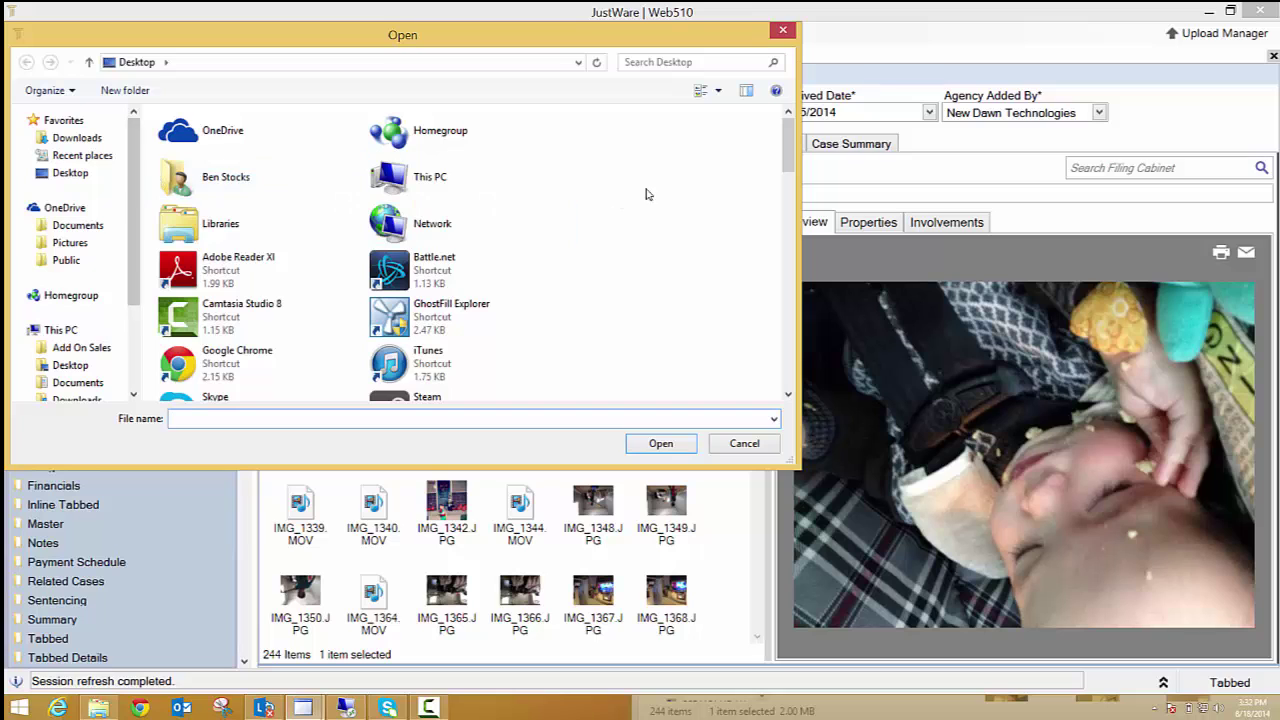
drag(790, 155, 788, 194)
click(393, 289)
double_click(393, 289)
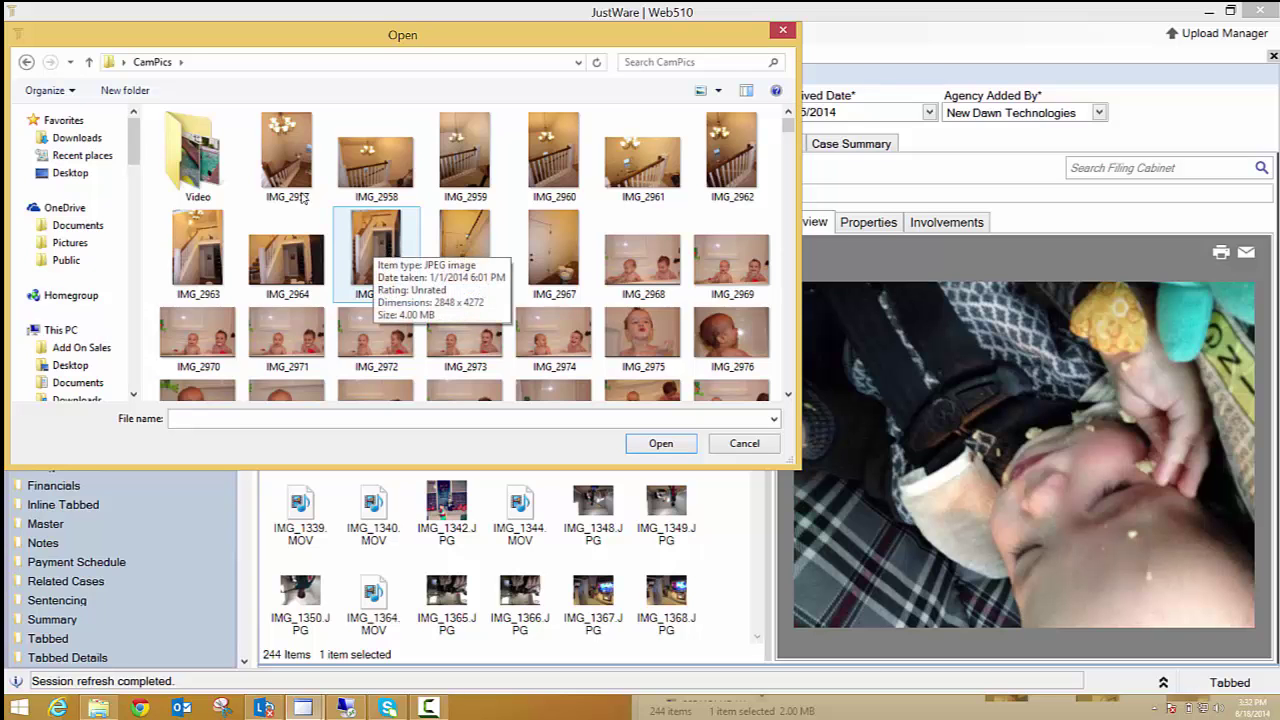
click(376, 245)
click(661, 443)
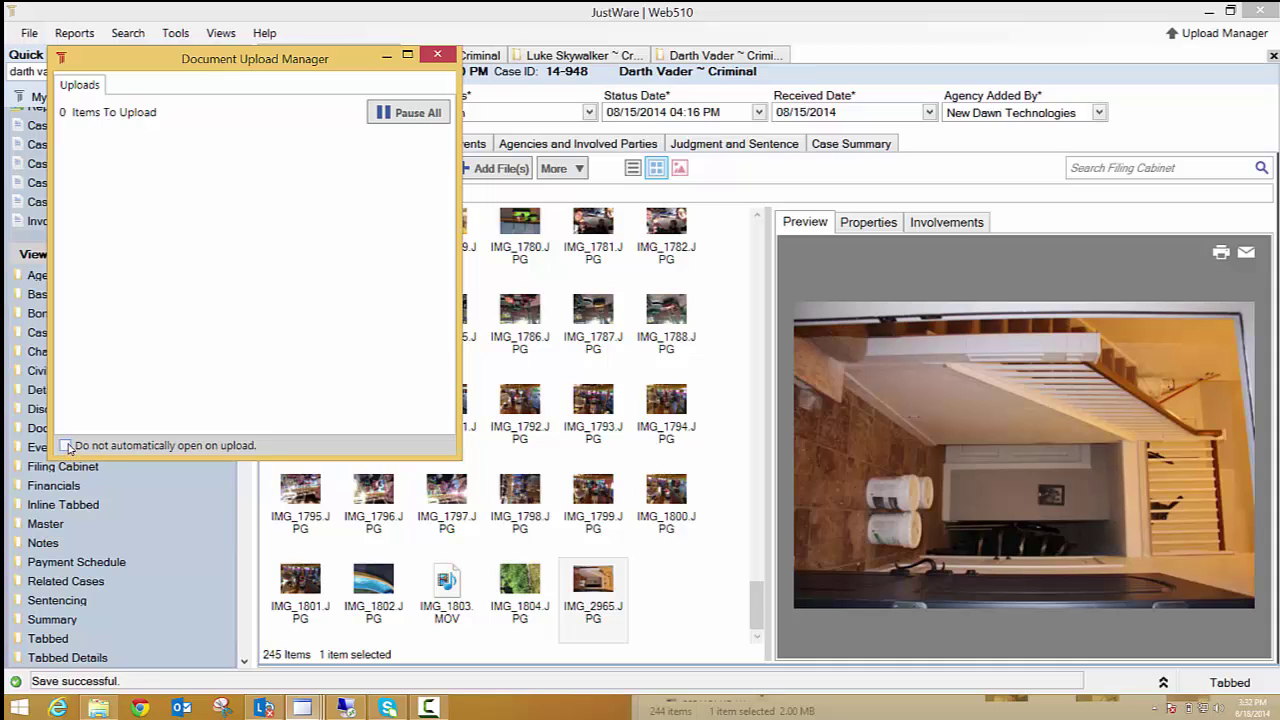
click(439, 56)
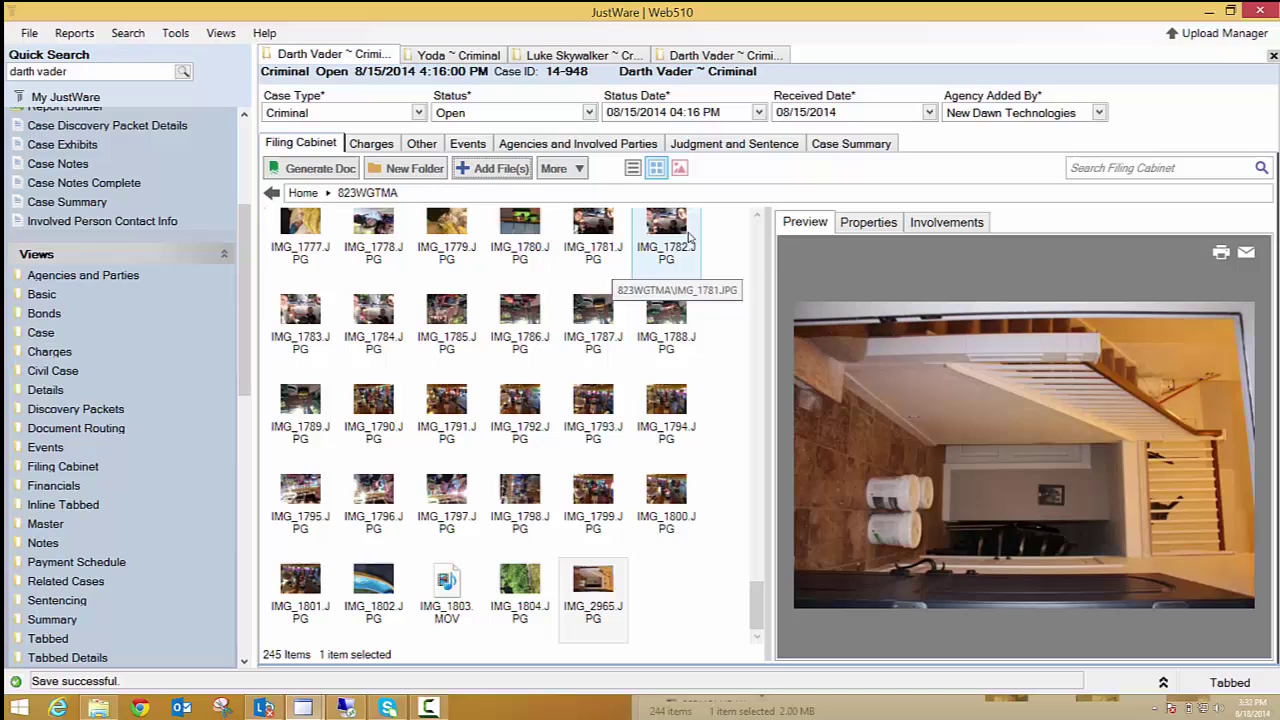
- Generate a Criminal DC - Order to Produce document from the JDA Document templates
click(314, 170)
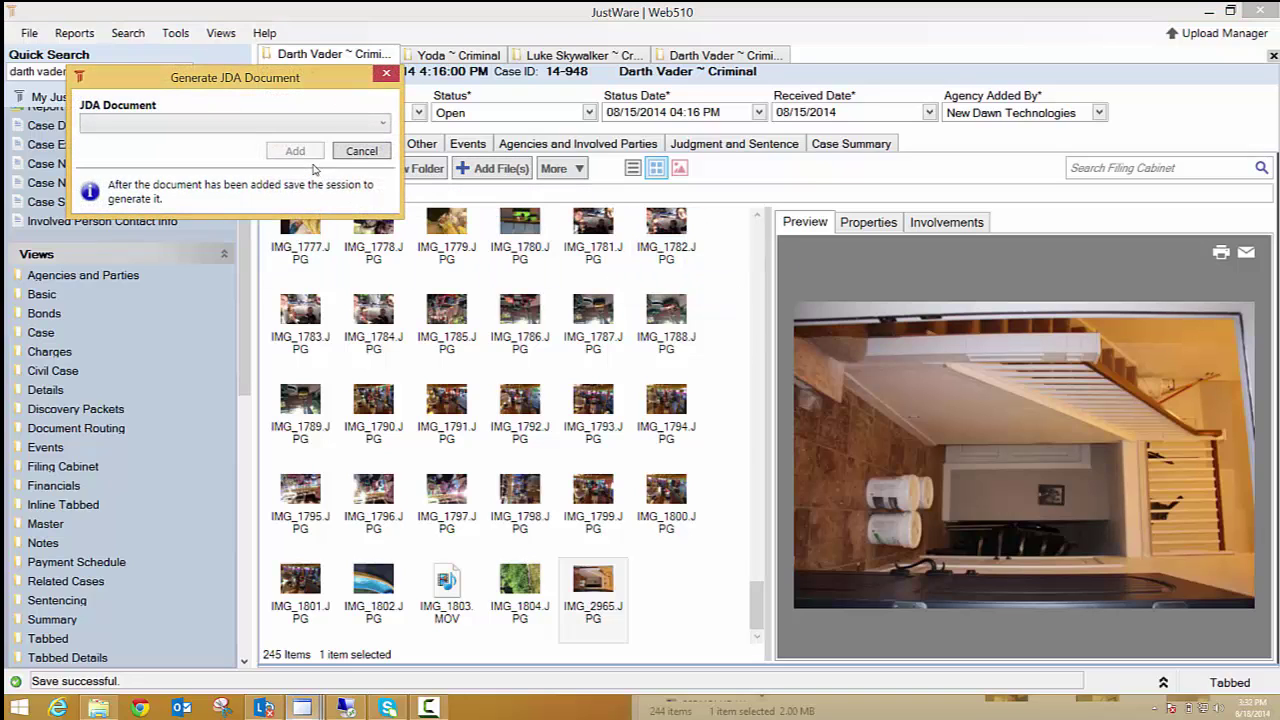
click(383, 123)
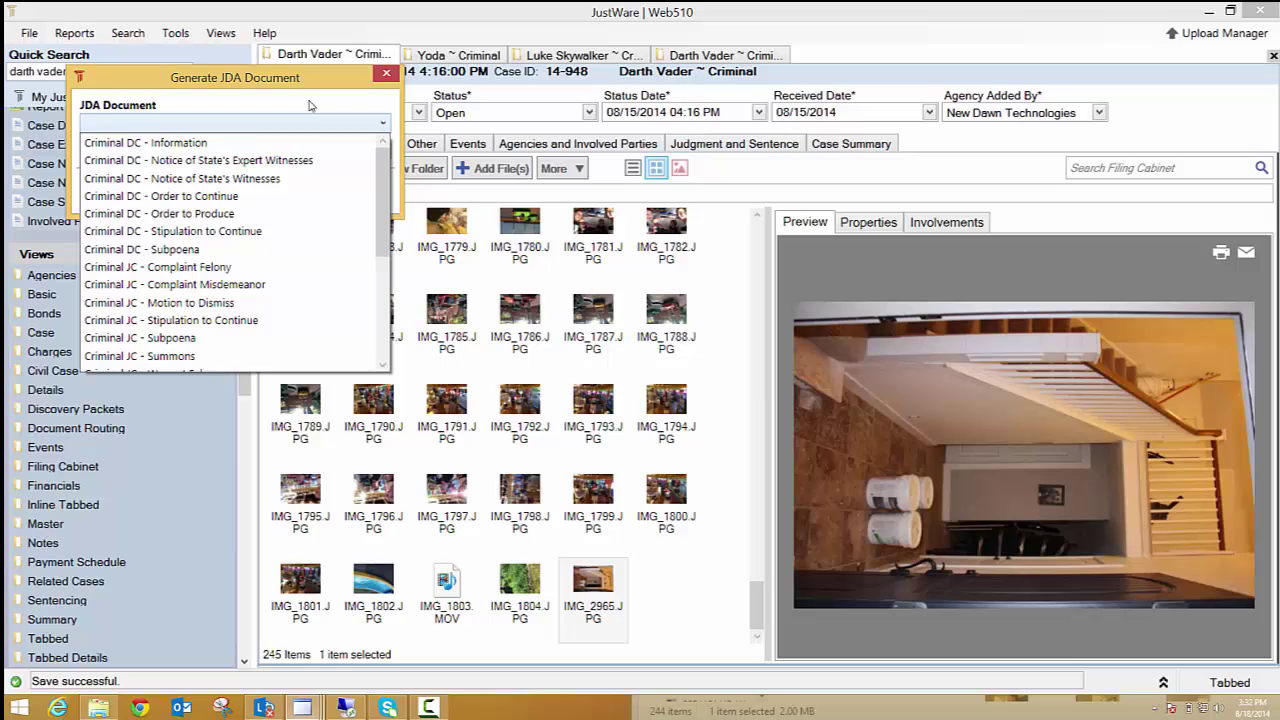
click(203, 214)
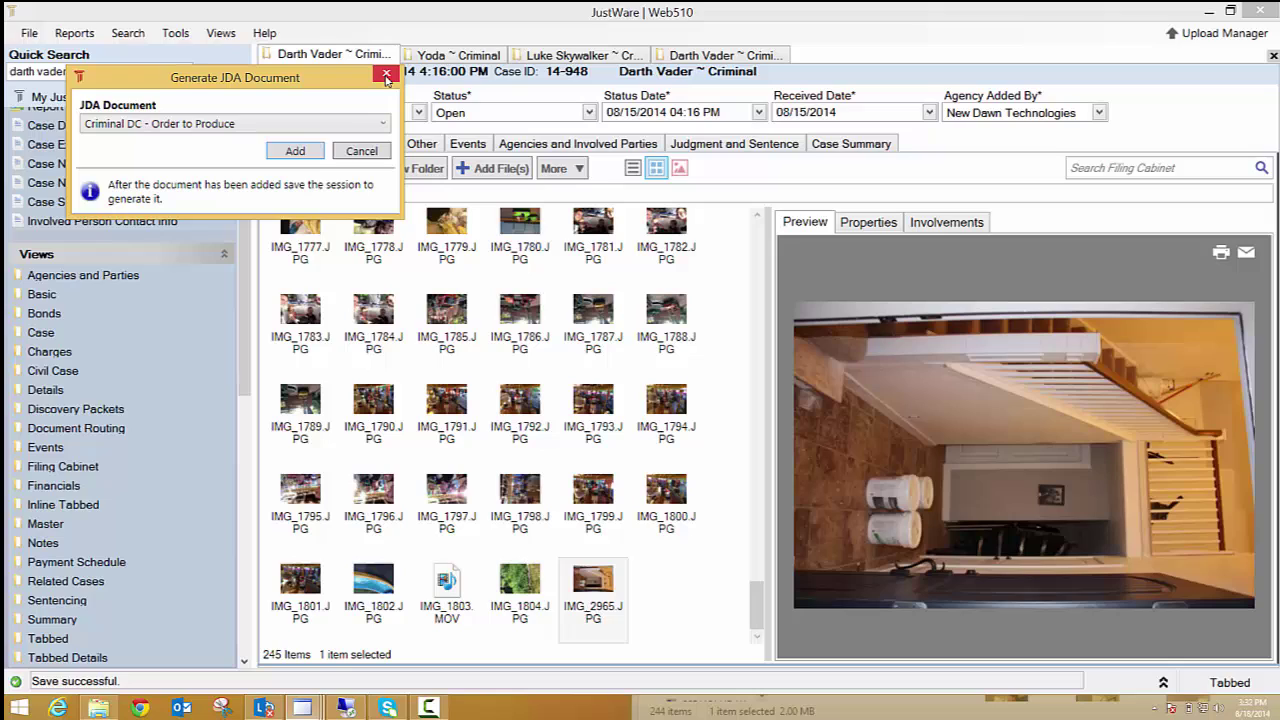
click(295, 151)
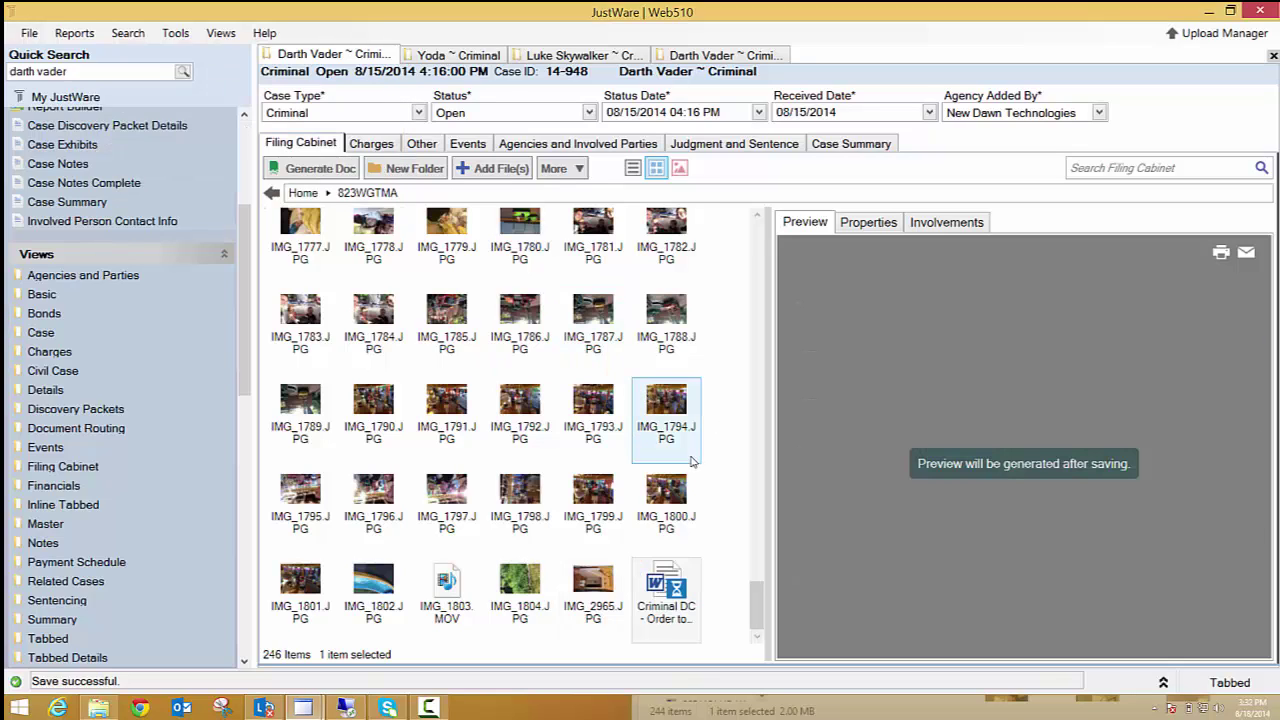
- Open the generated Order to Produce document in Word, then close Word and discard the recovered files
double_click(672, 412)
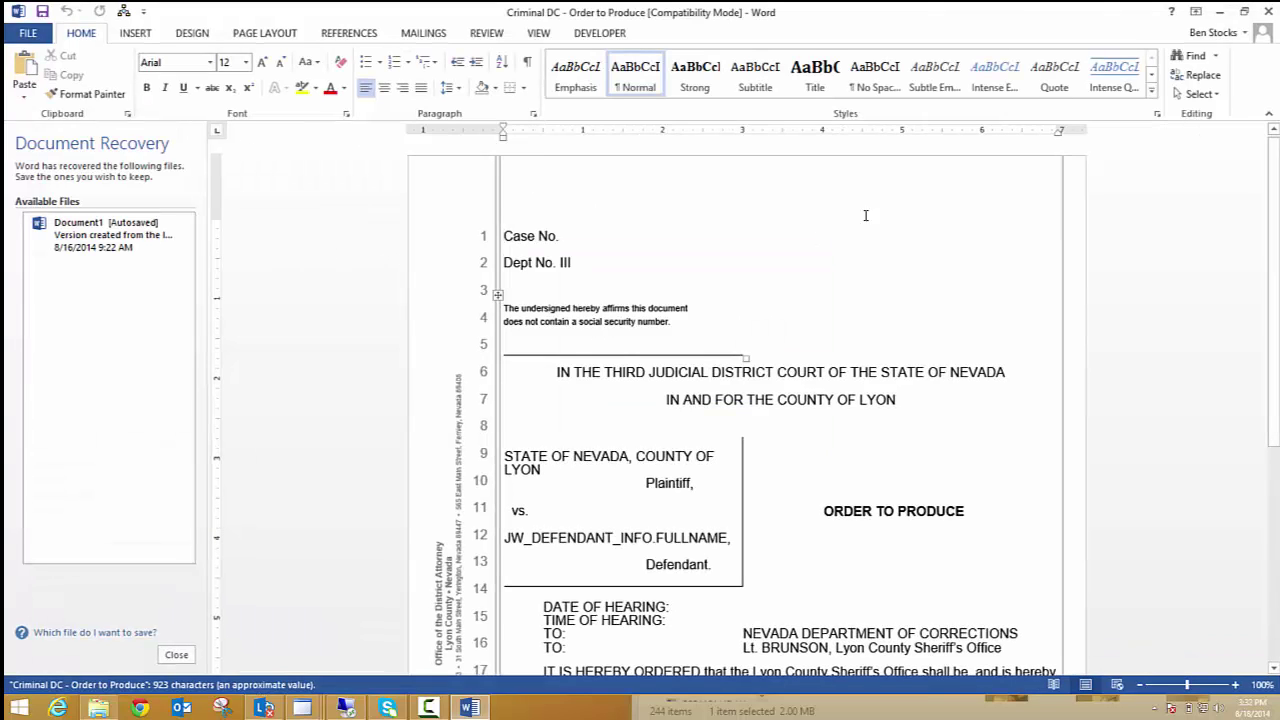
click(1268, 10)
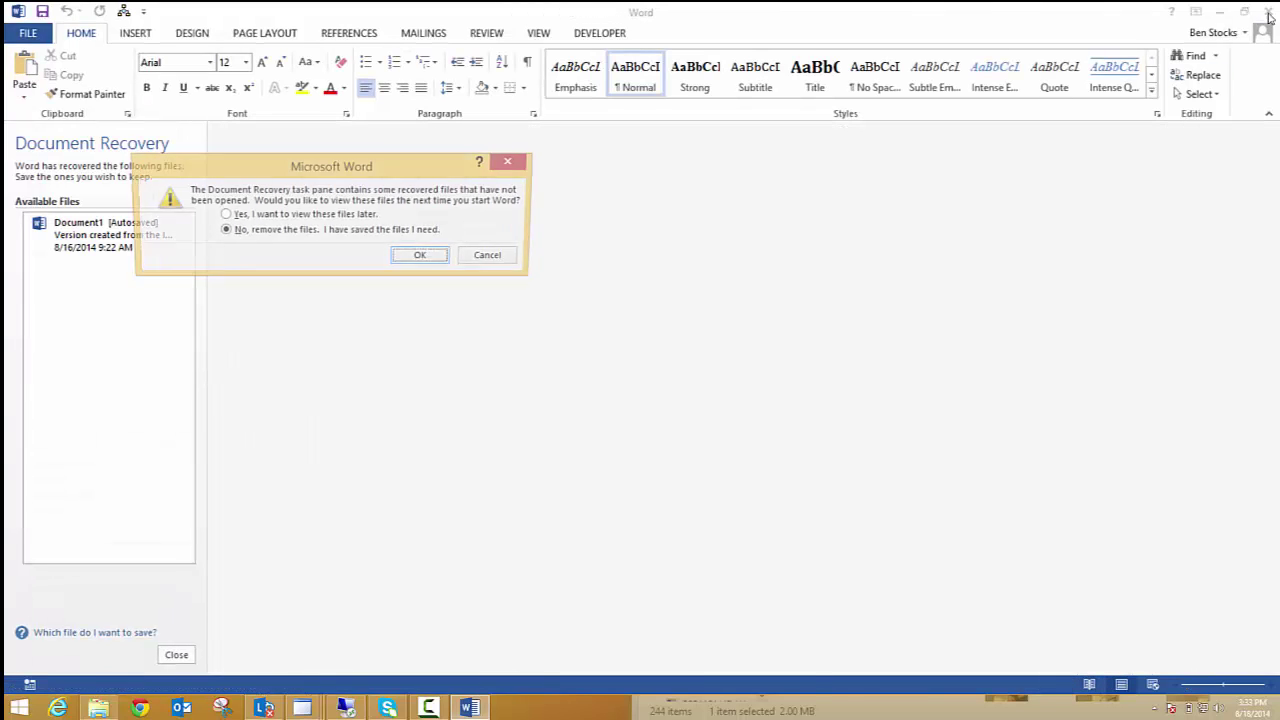
key(Return)
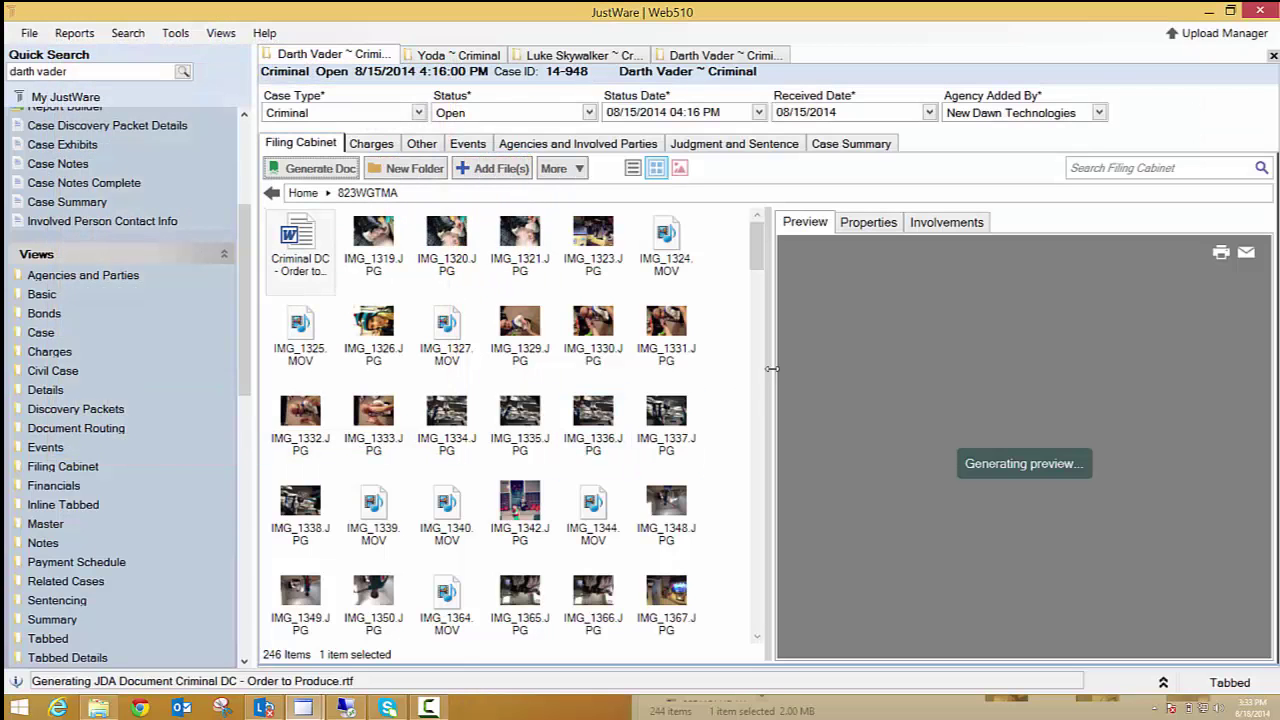
- Select the Criminal DC Order to Produce document, view its properties, and scroll through its court-order preview
click(298, 246)
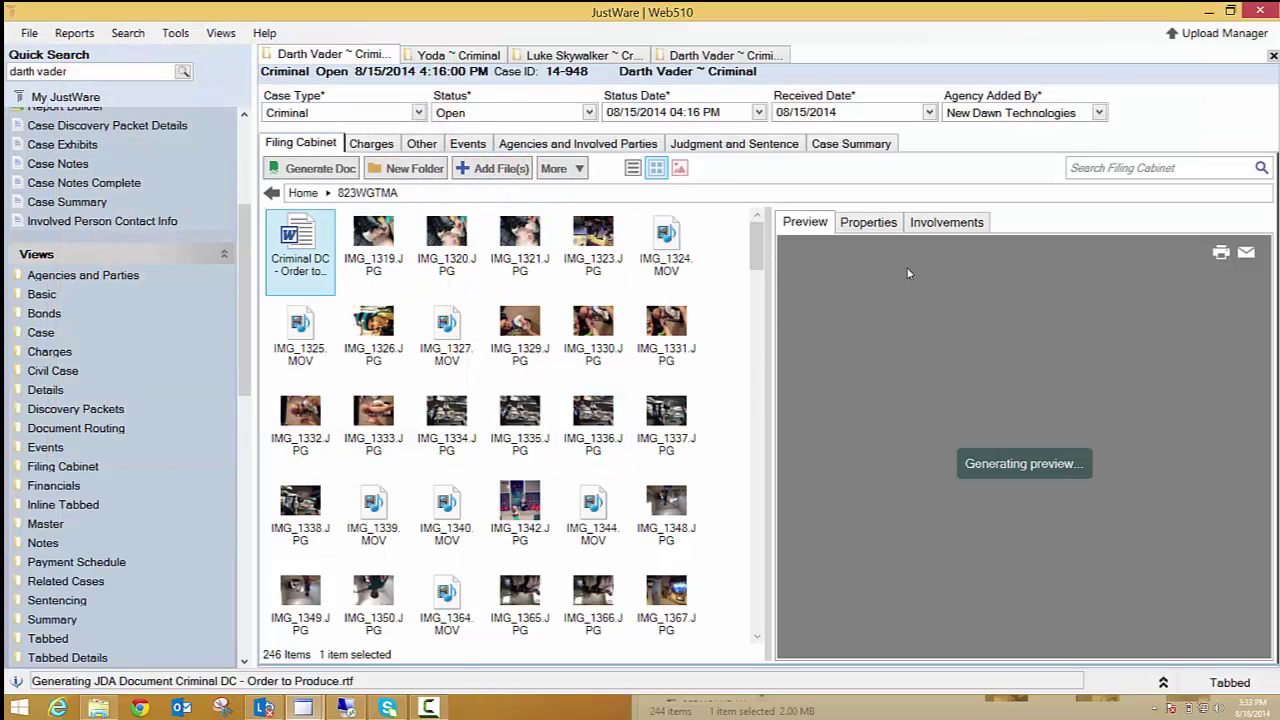
click(870, 225)
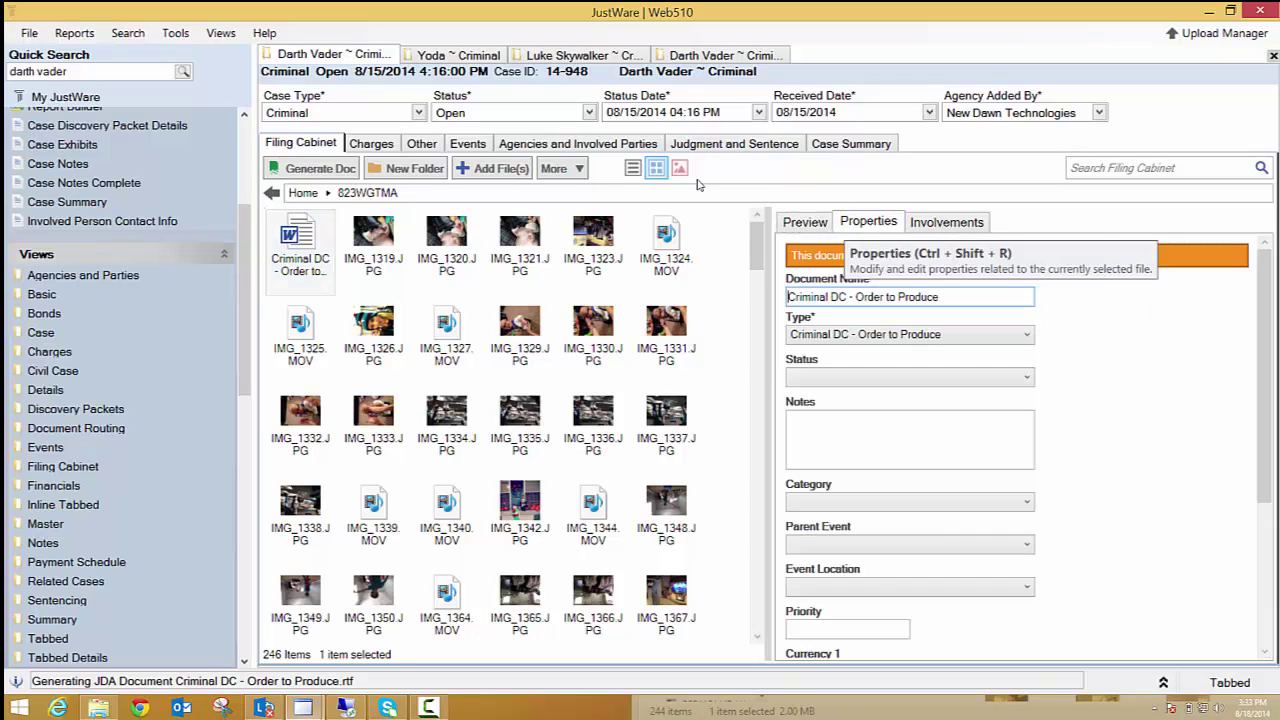
click(822, 221)
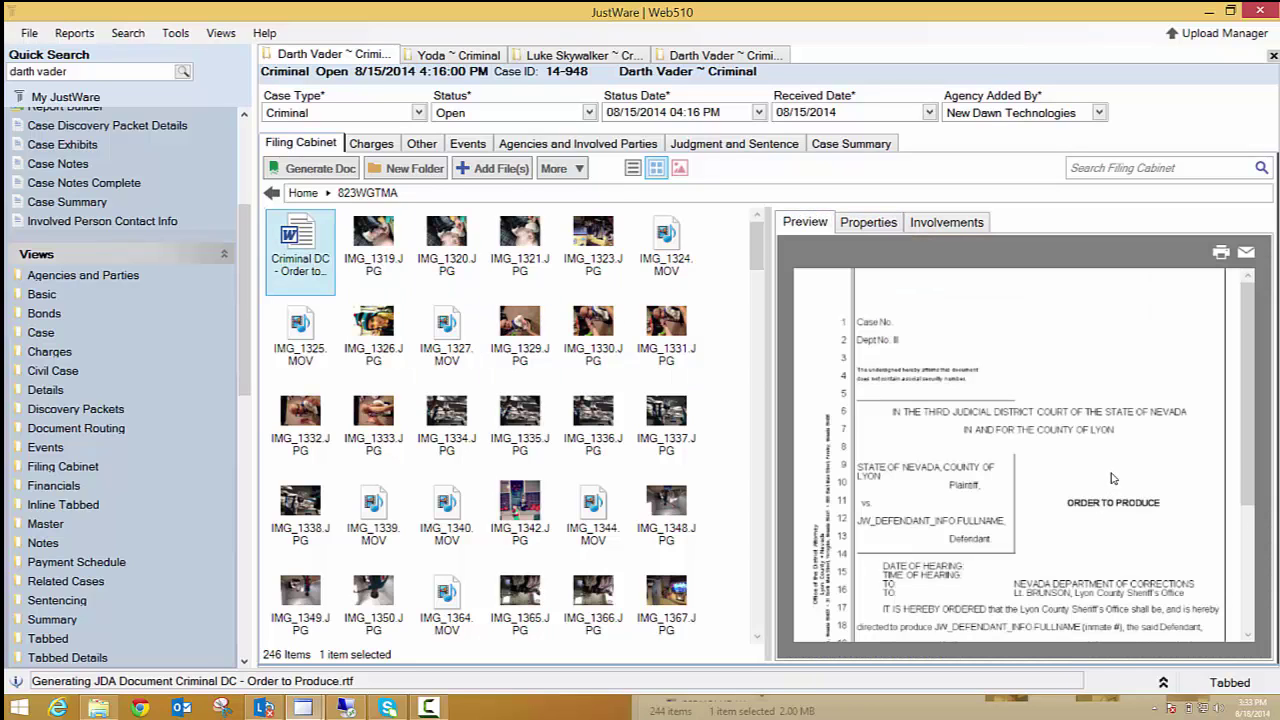
scroll(1112, 479, down, 3)
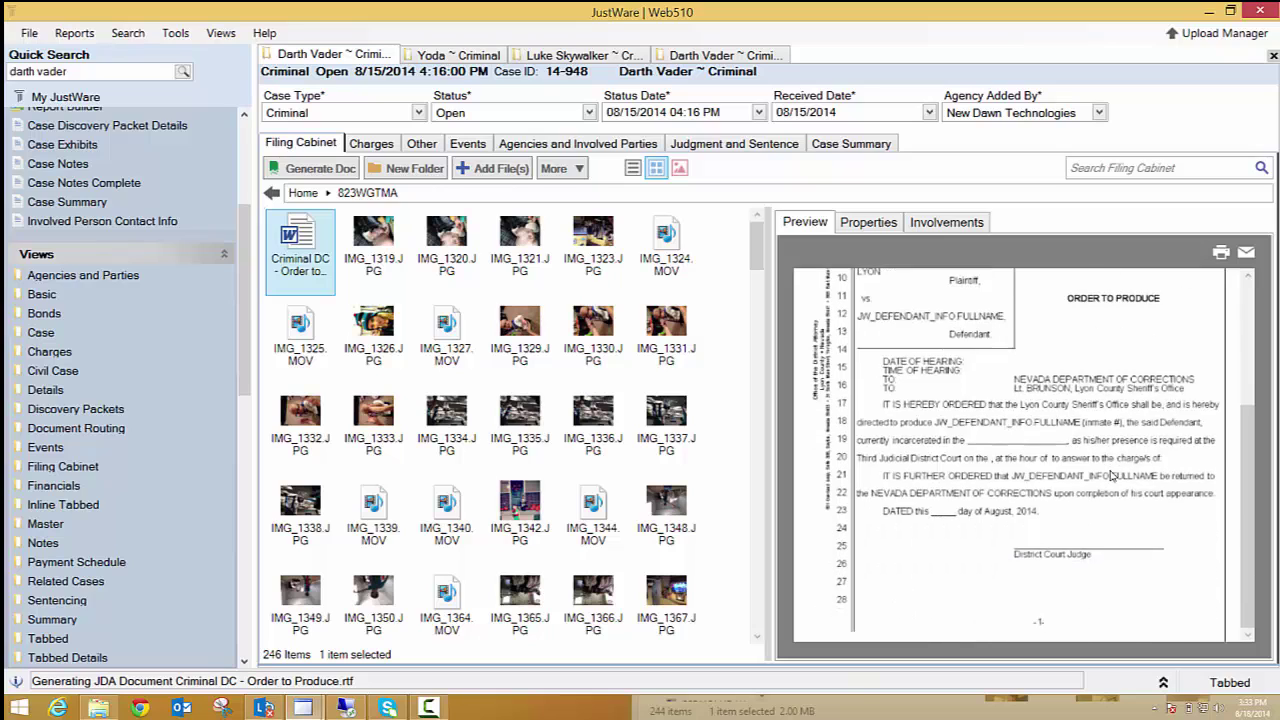
scroll(1111, 476, up, 2)
scroll(1111, 476, up, 1)
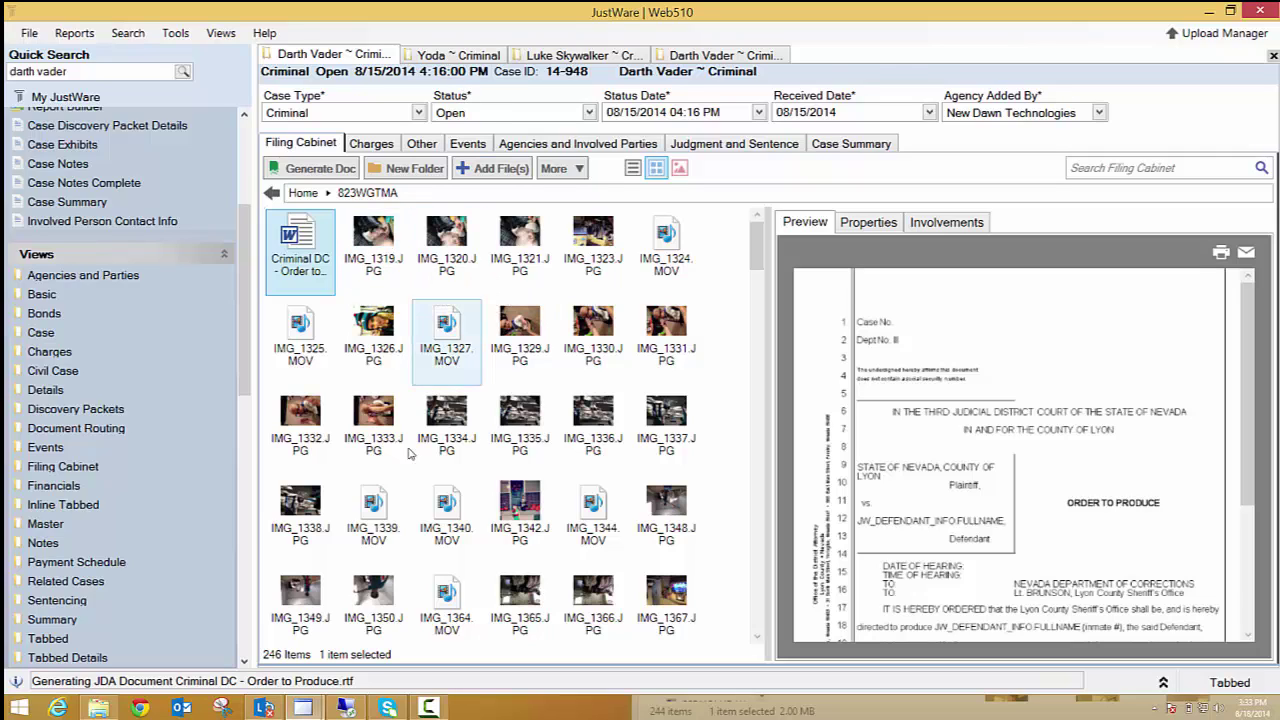
mouse_move(310, 712)
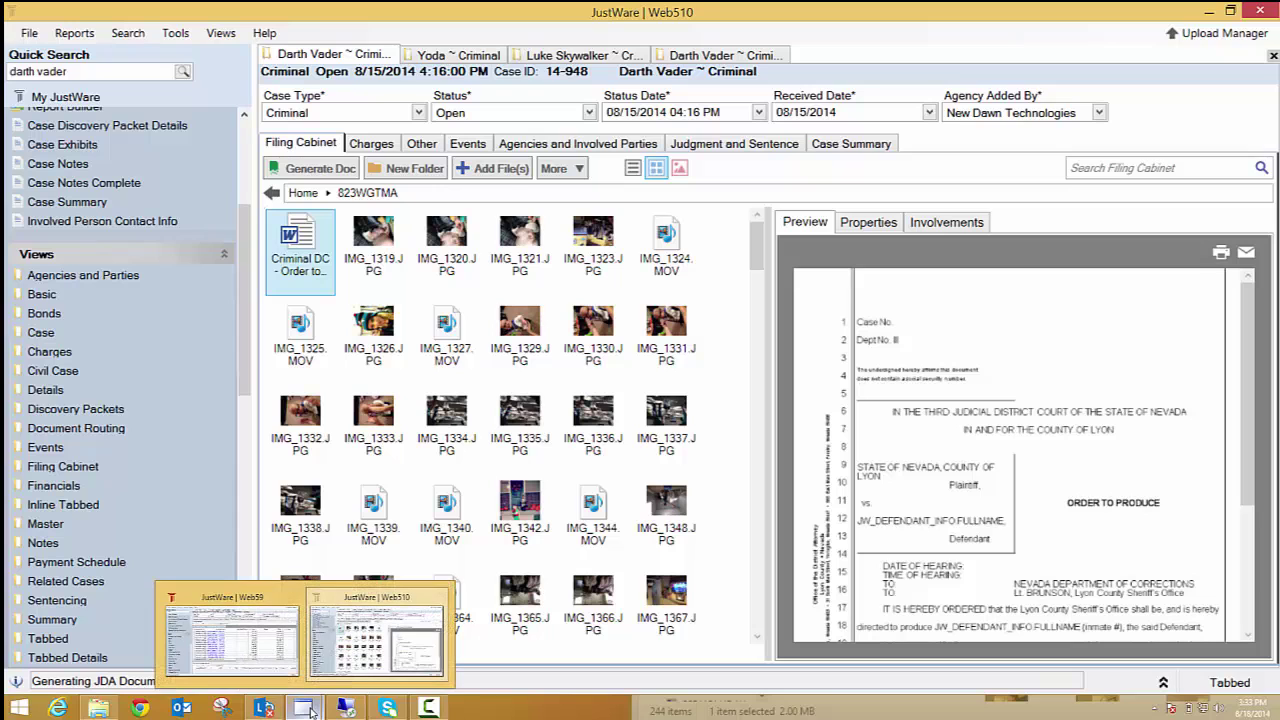
- In the Web59 window, open the Yoda ~ Criminal case to show its 30-document filing cabinet
click(270, 648)
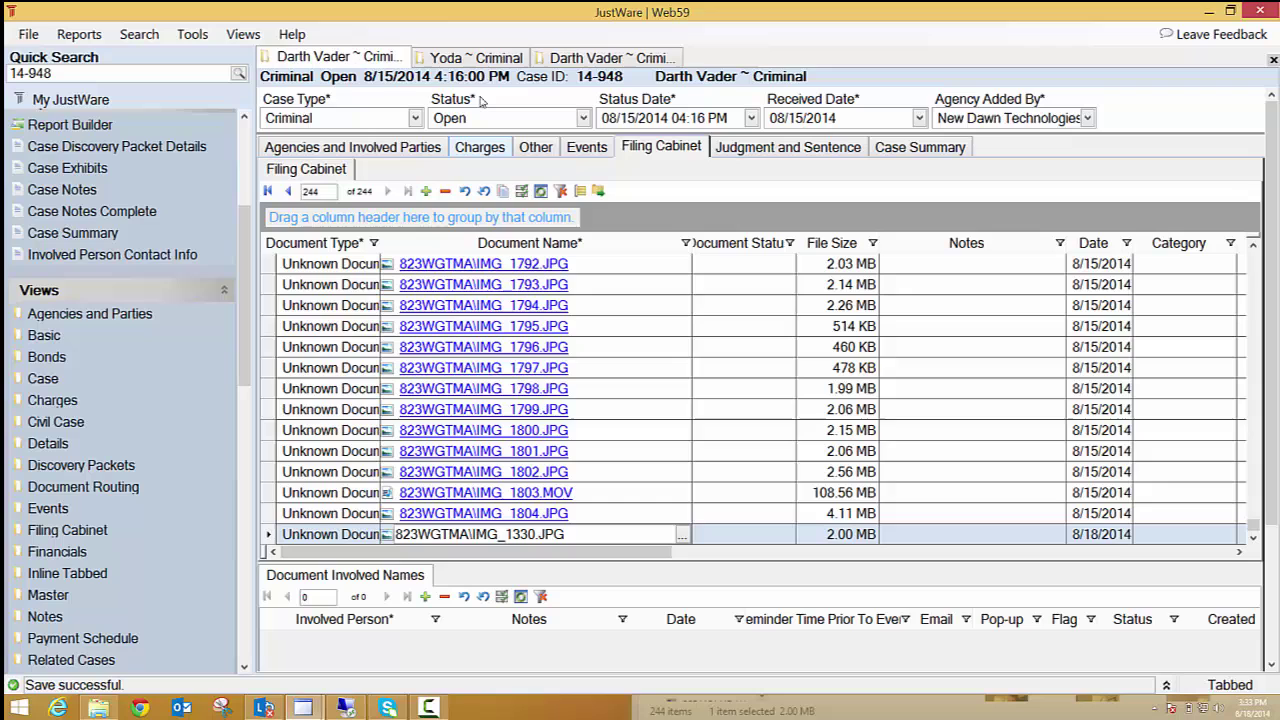
click(478, 62)
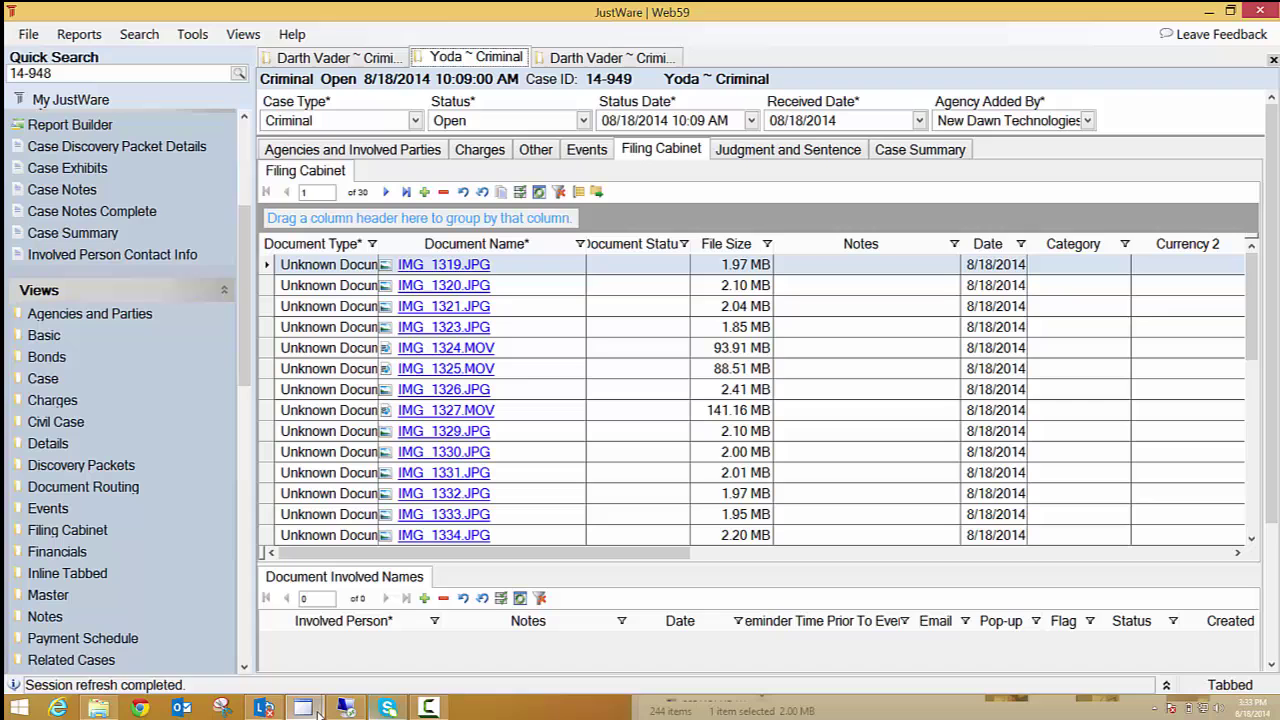
- Switch to the Web510 window and open the Yoda ~ Criminal case's filing cabinet
mouse_move(320, 705)
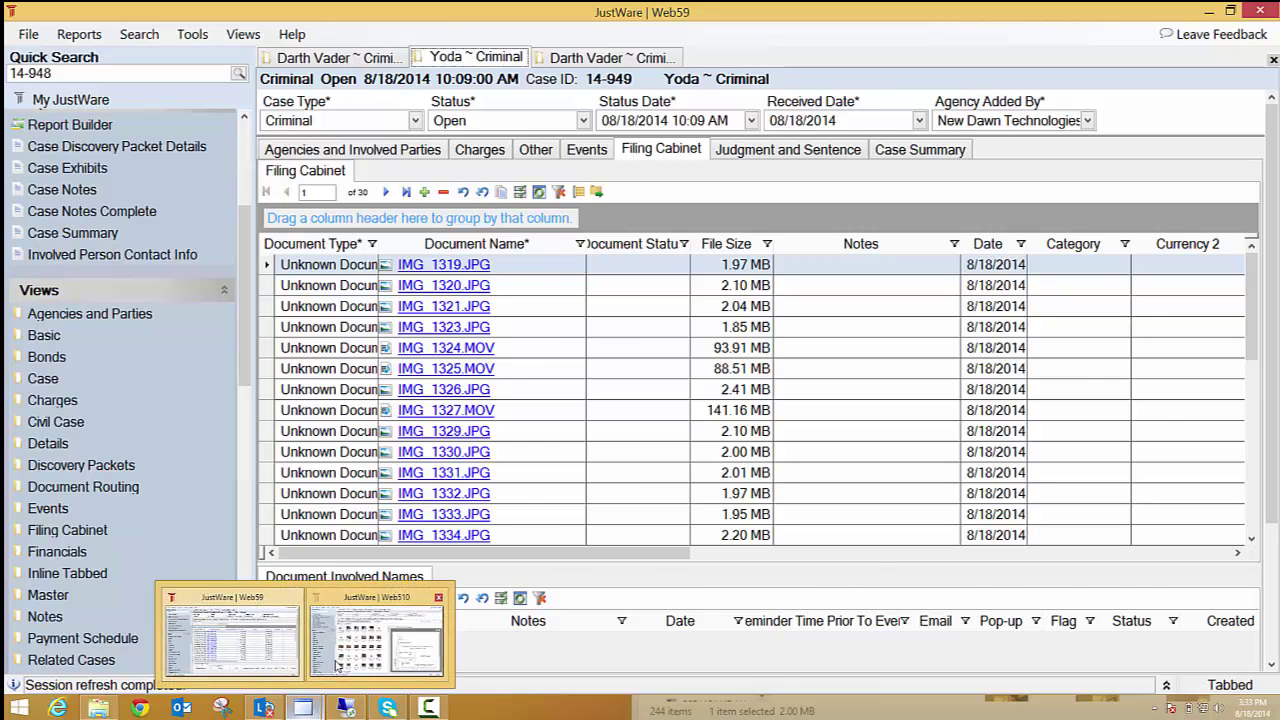
click(376, 638)
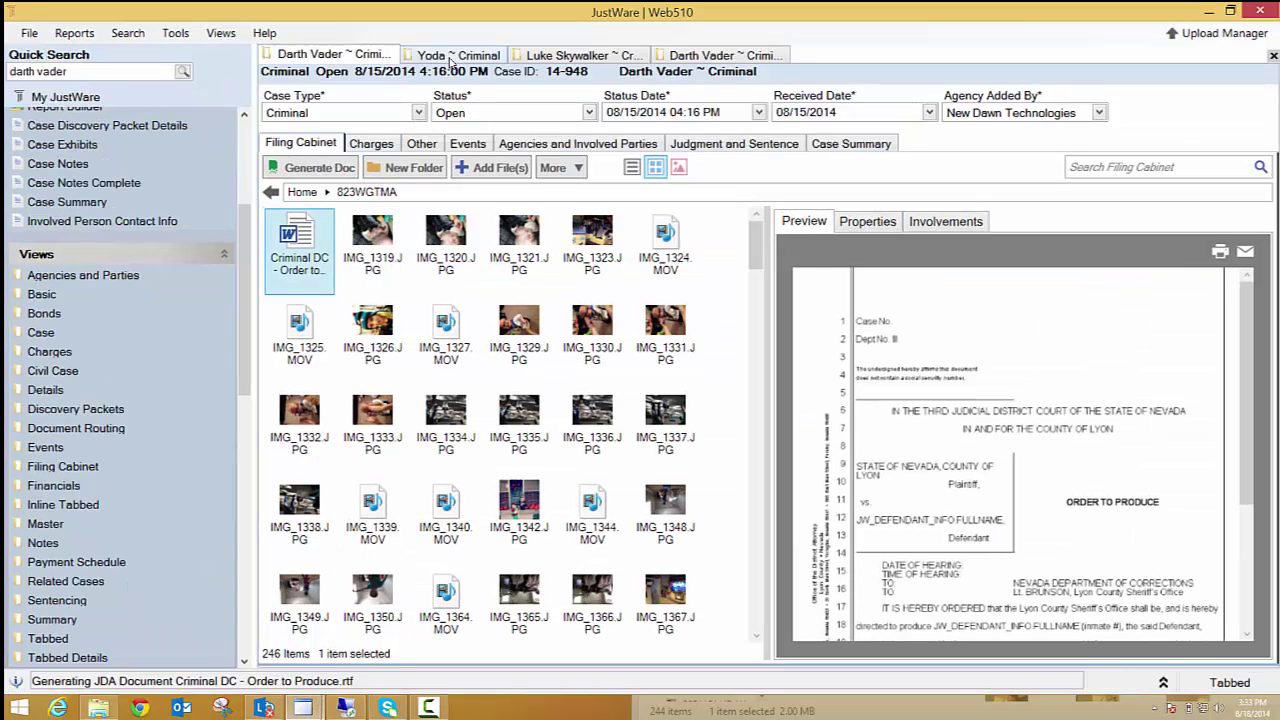
click(452, 56)
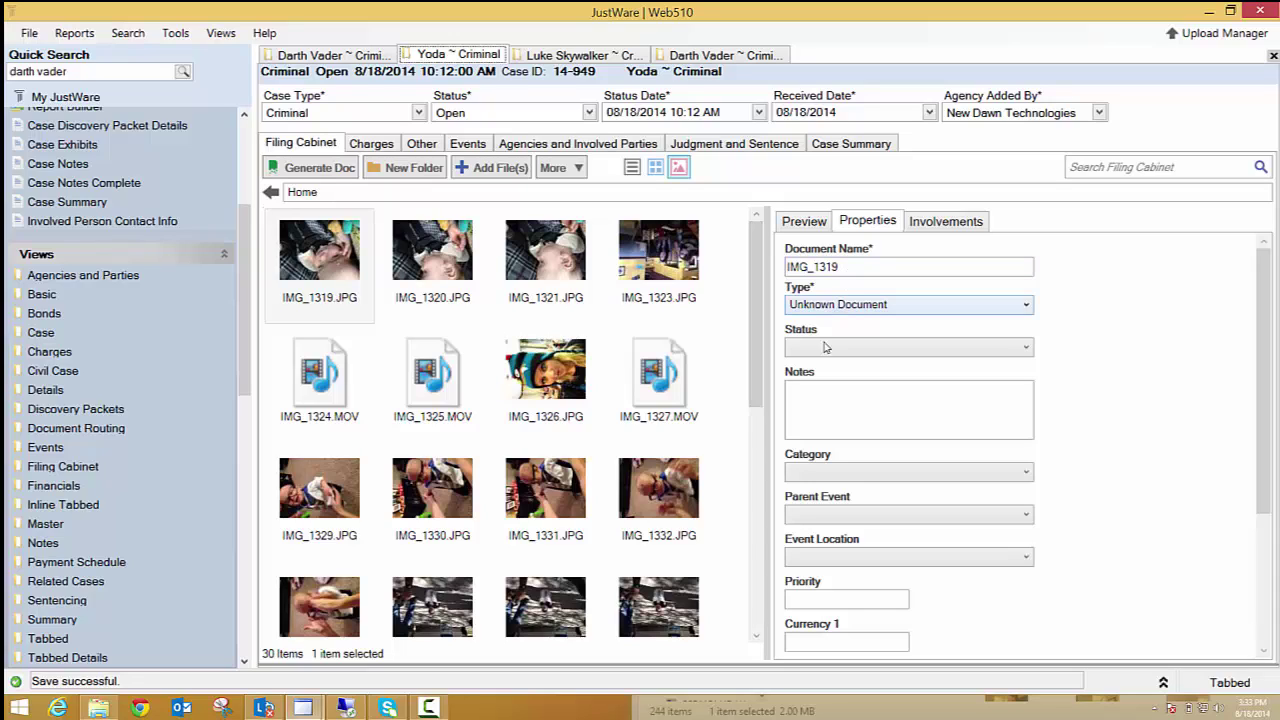
drag(757, 330, 767, 294)
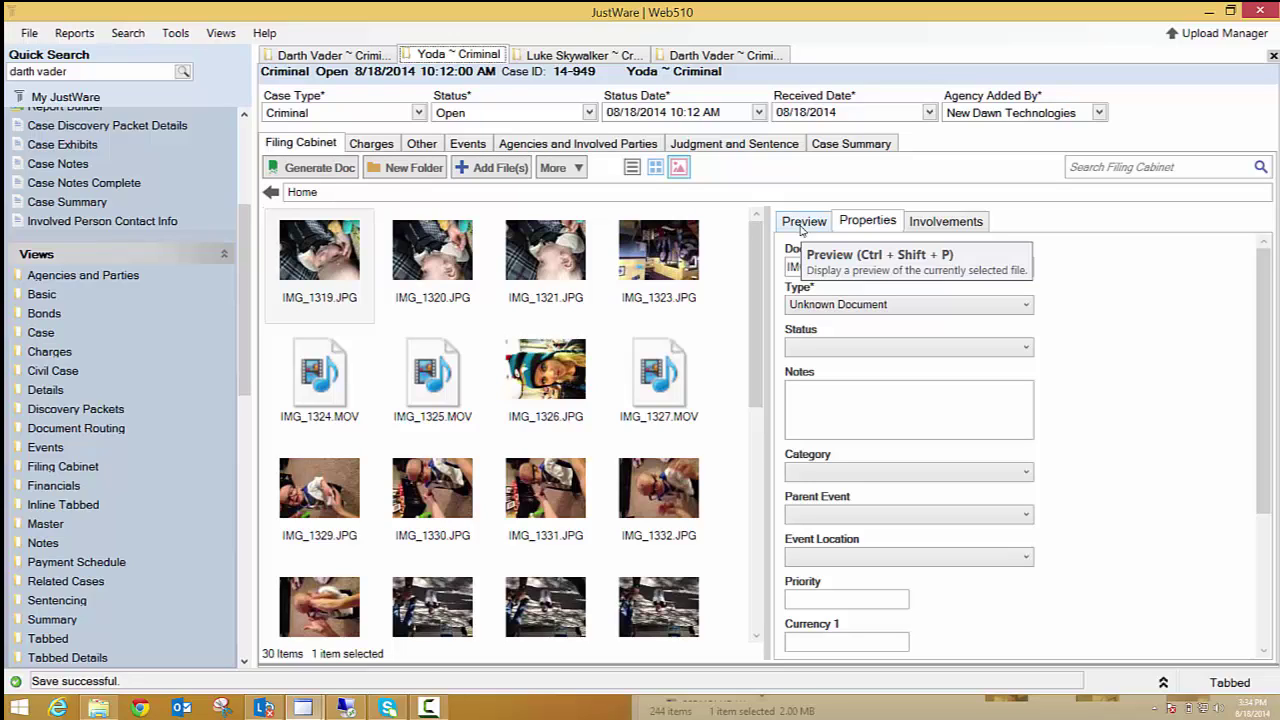
- Multi-select photos IMG_1319, IMG_1320, IMG_1321 through IMG_1331
click(313, 260)
ctrl+click(430, 260)
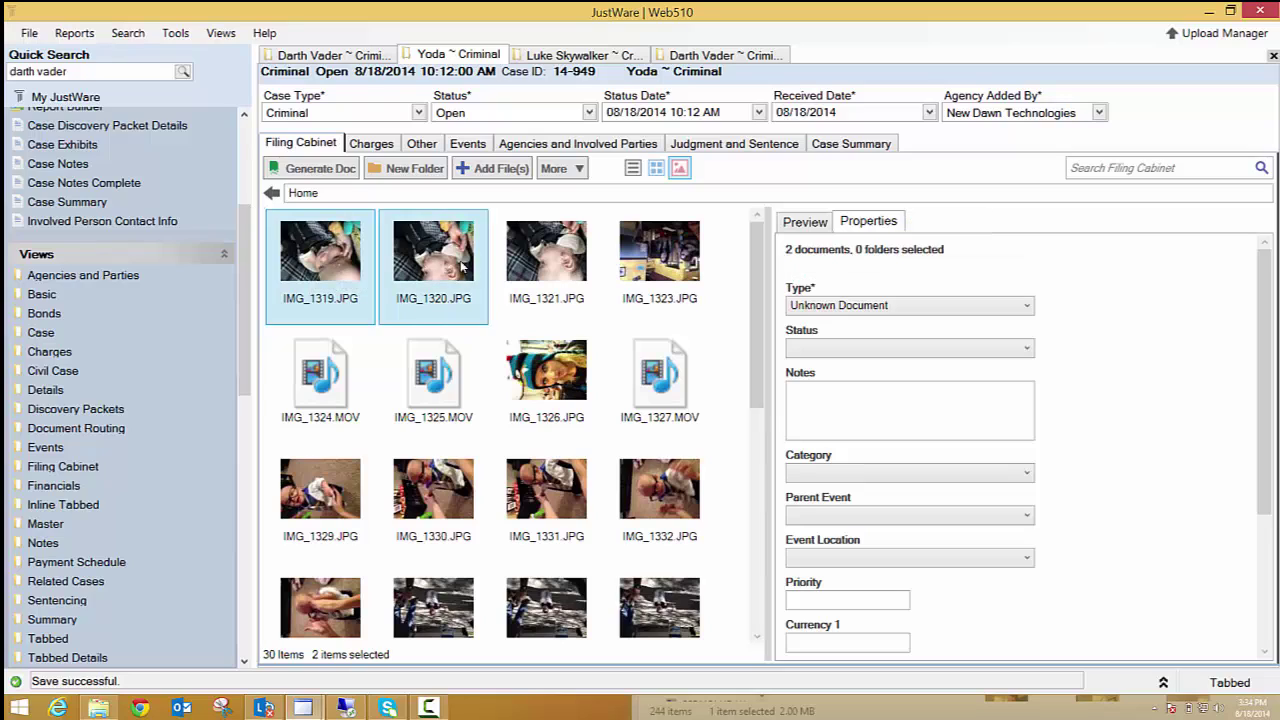
ctrl+click(540, 260)
shift+click(546, 498)
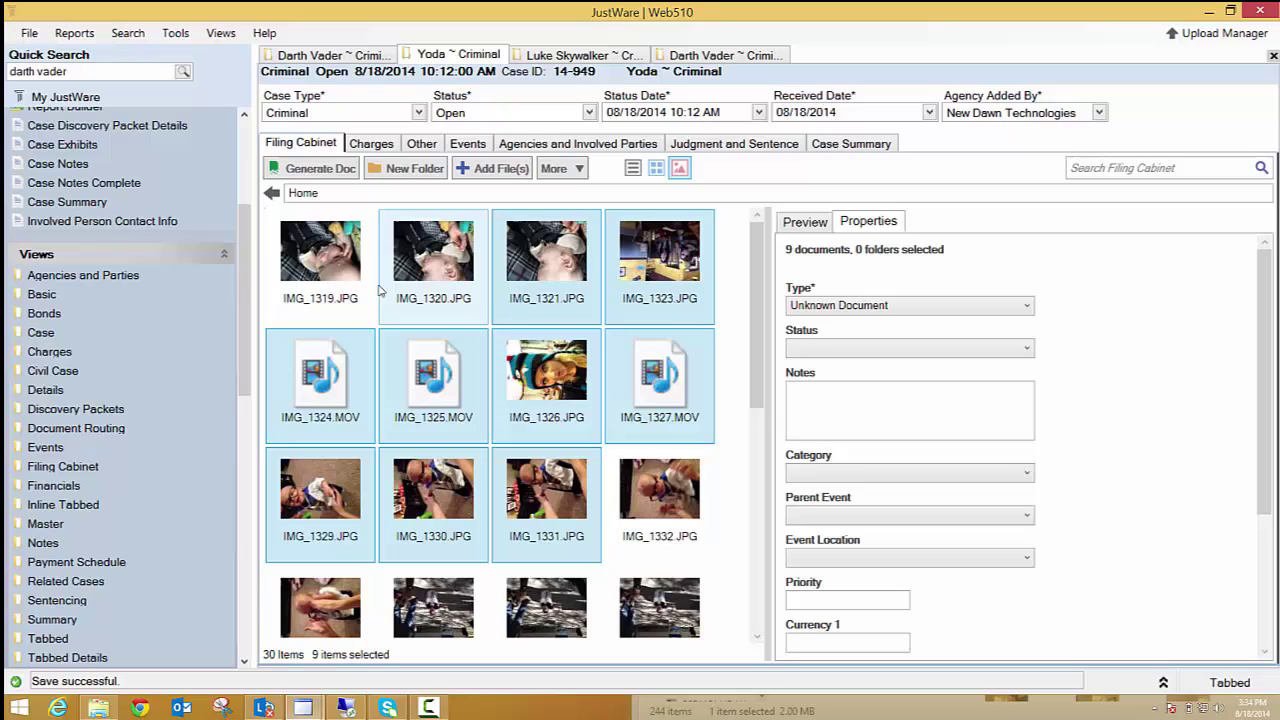
- Create a Pictures folder and move photos IMG_1348, IMG_1349, IMG_1365 and IMG_1366 into it
click(375, 198)
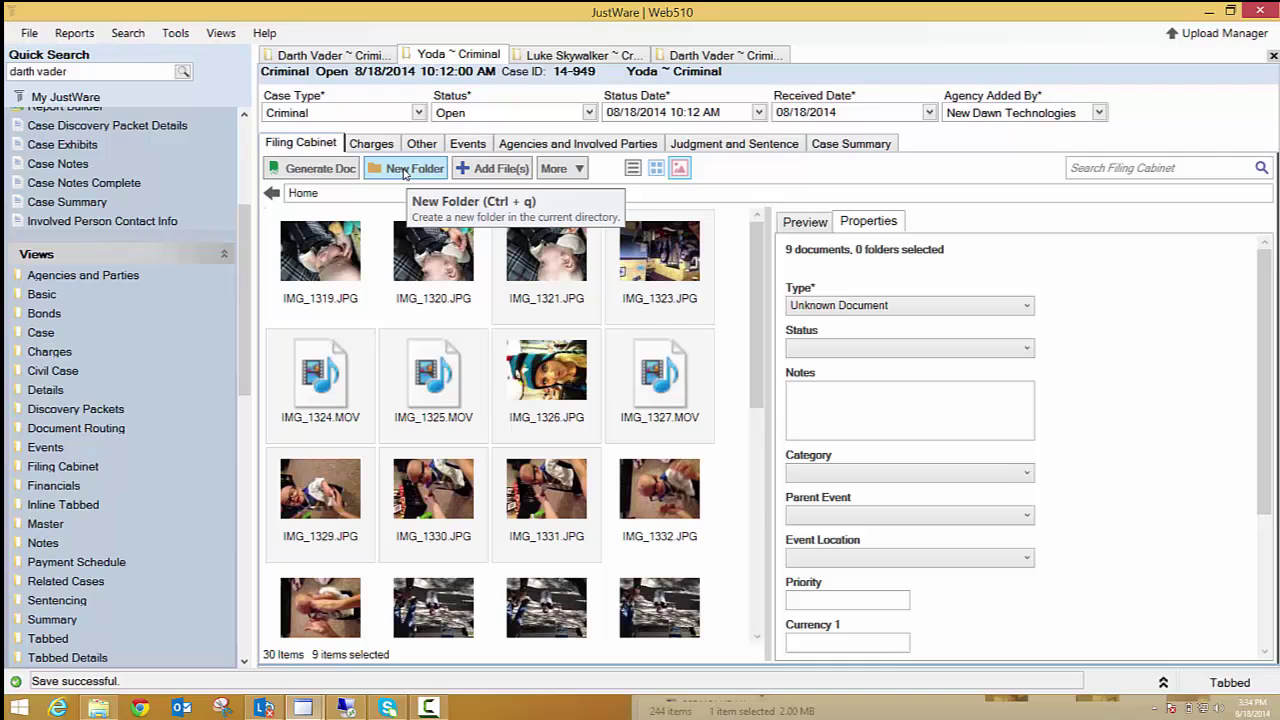
click(404, 172)
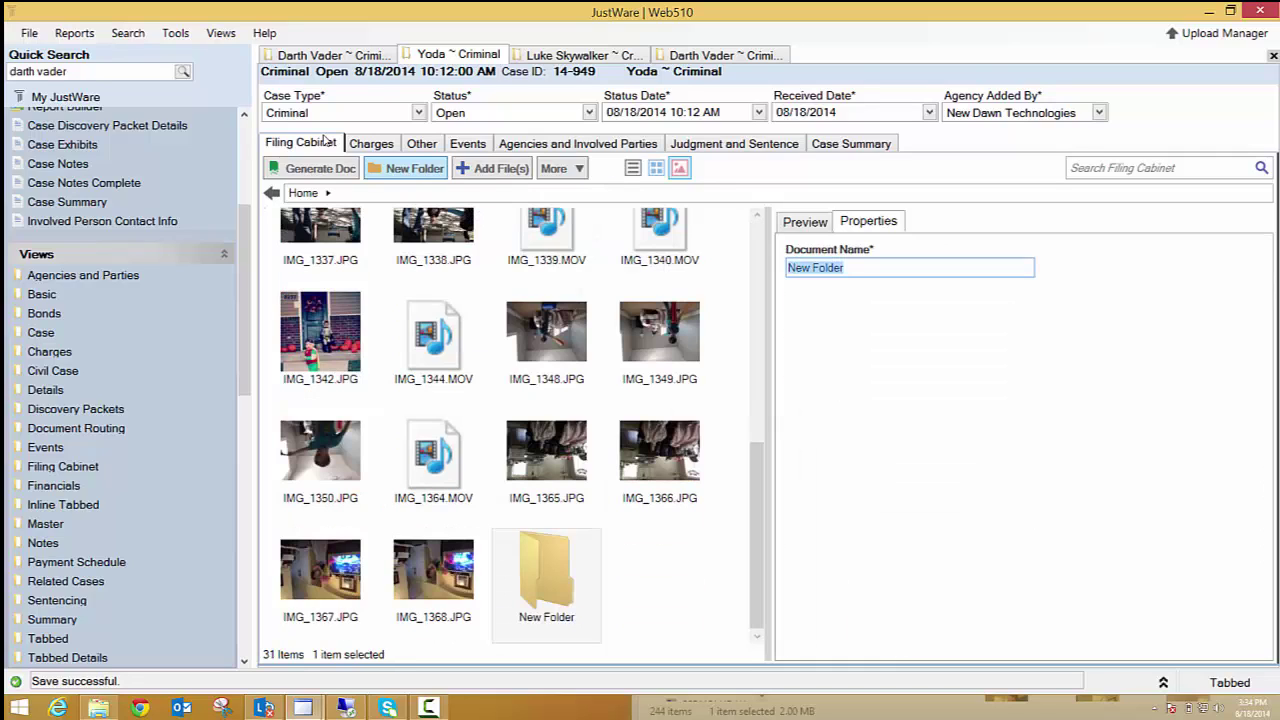
text(Pictures)
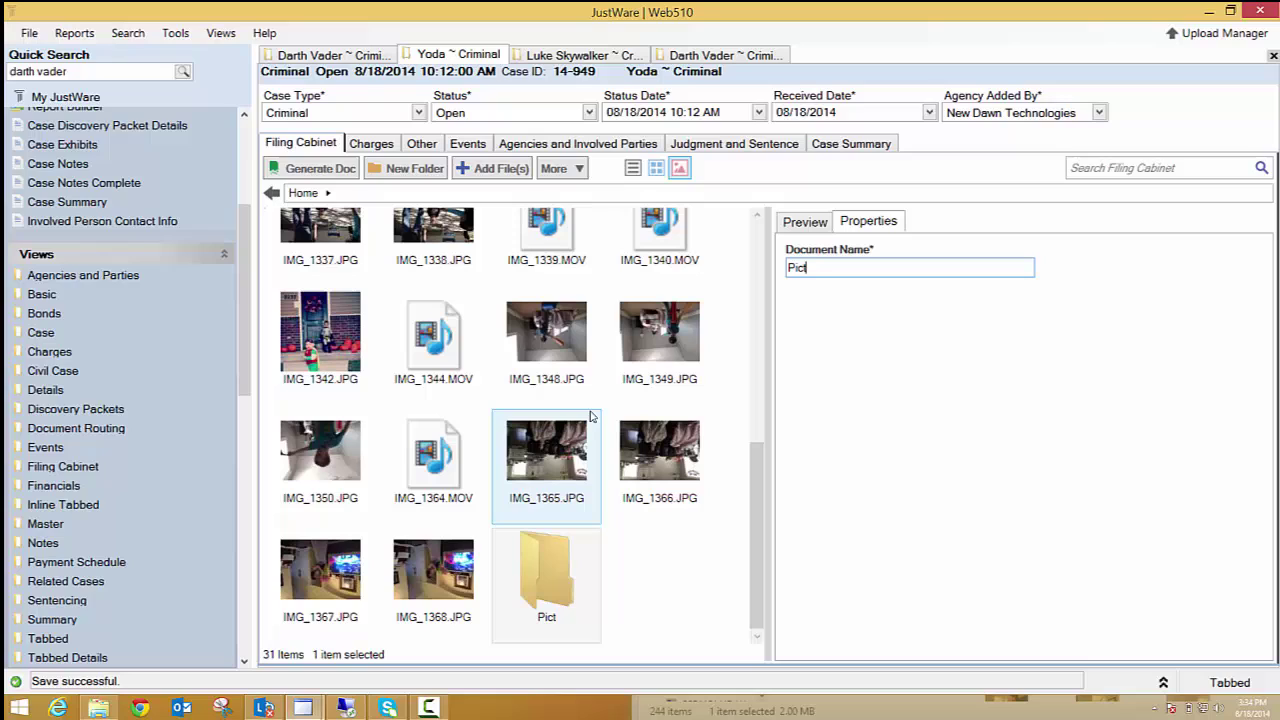
click(576, 358)
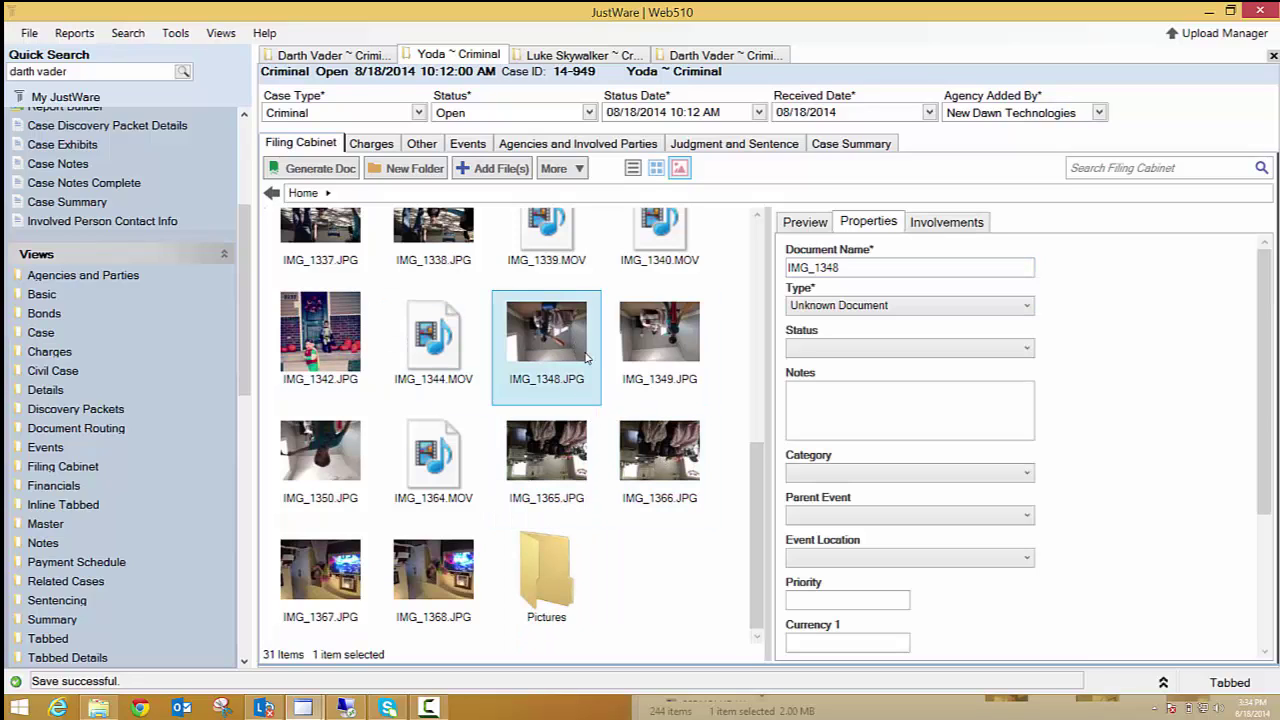
ctrl+click(672, 364)
ctrl+click(670, 454)
ctrl+click(565, 449)
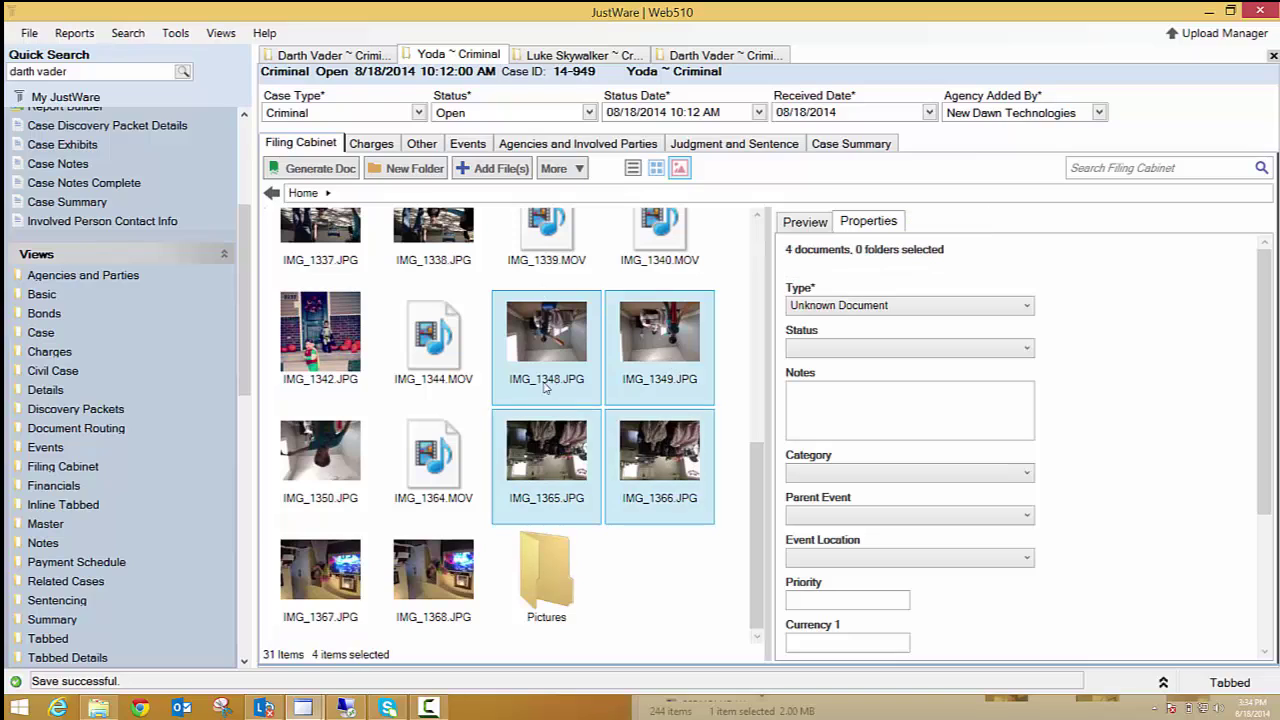
drag(441, 470, 546, 575)
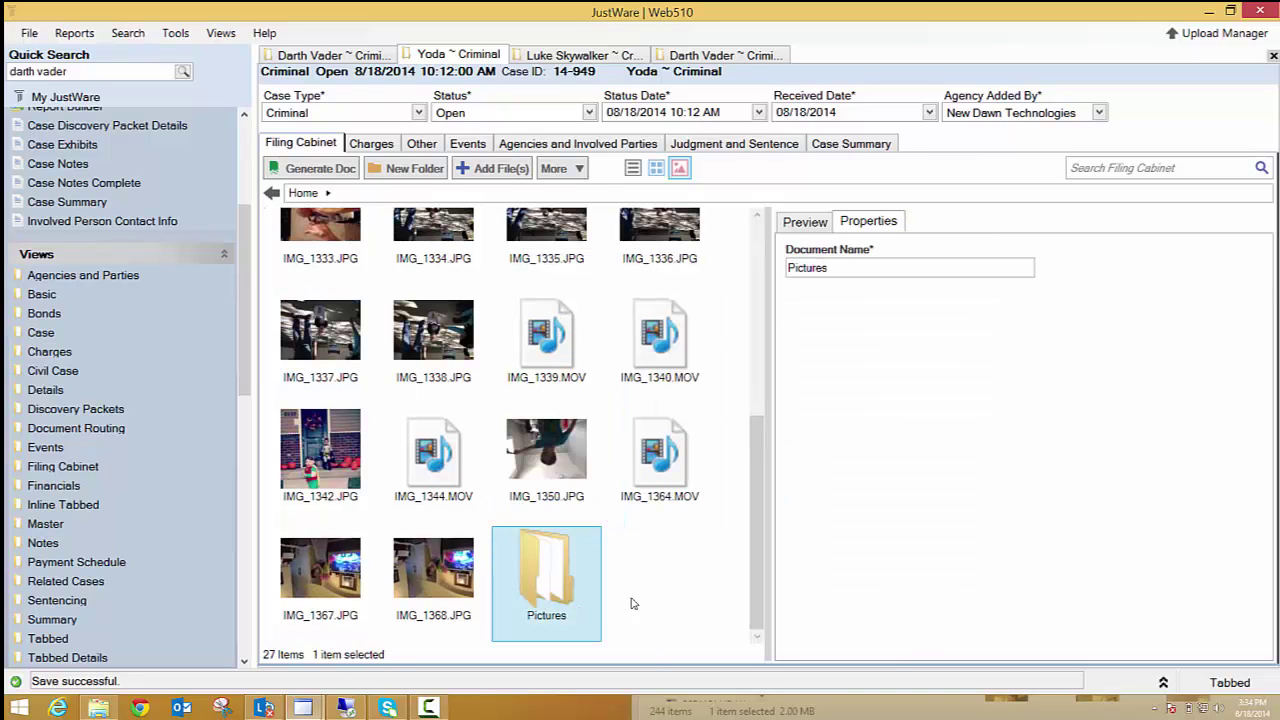
- Create a Videos folder and move IMG_1339, IMG_1340, IMG_1364 and IMG_1344 MOV files into it
click(402, 167)
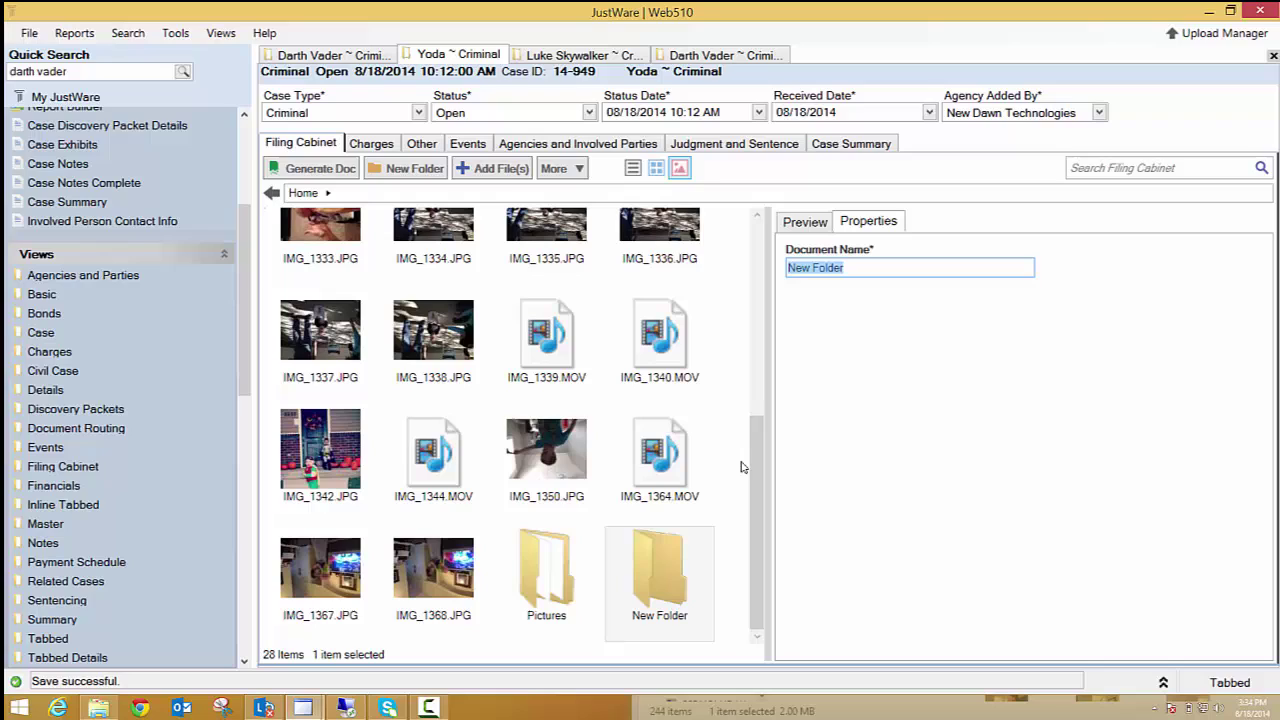
text(Videos)
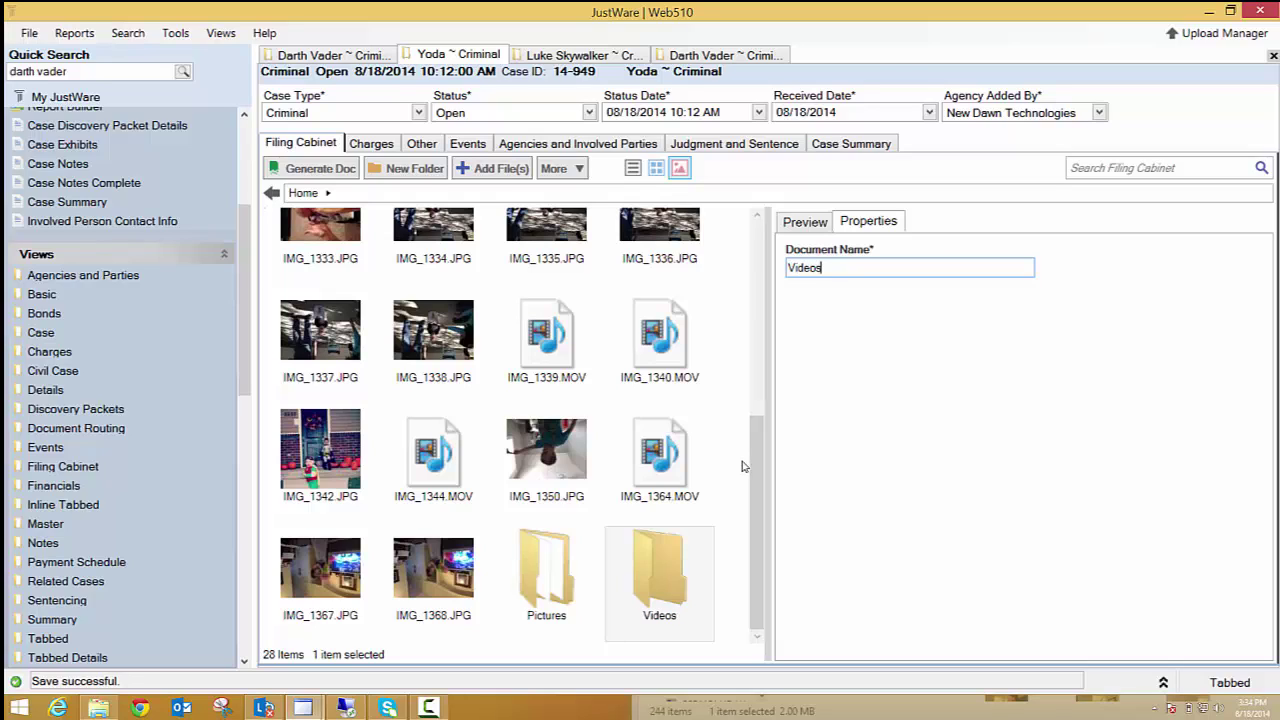
click(665, 568)
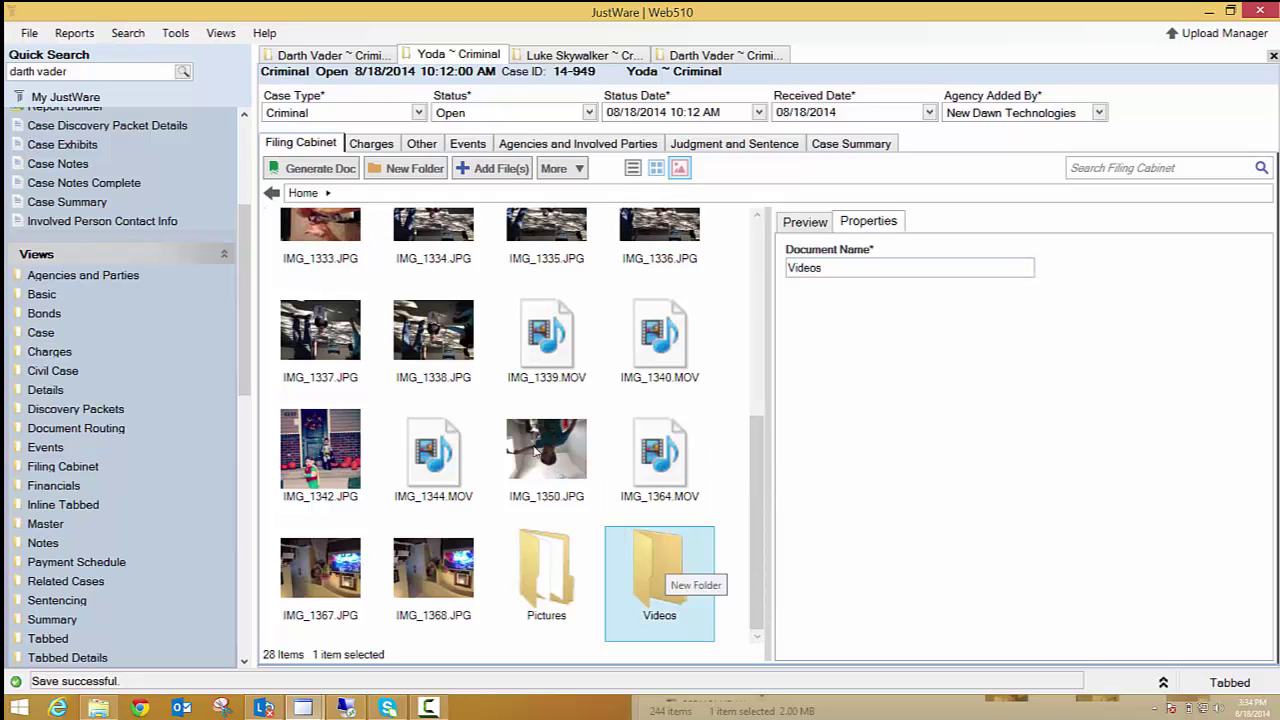
click(679, 360)
click(548, 335)
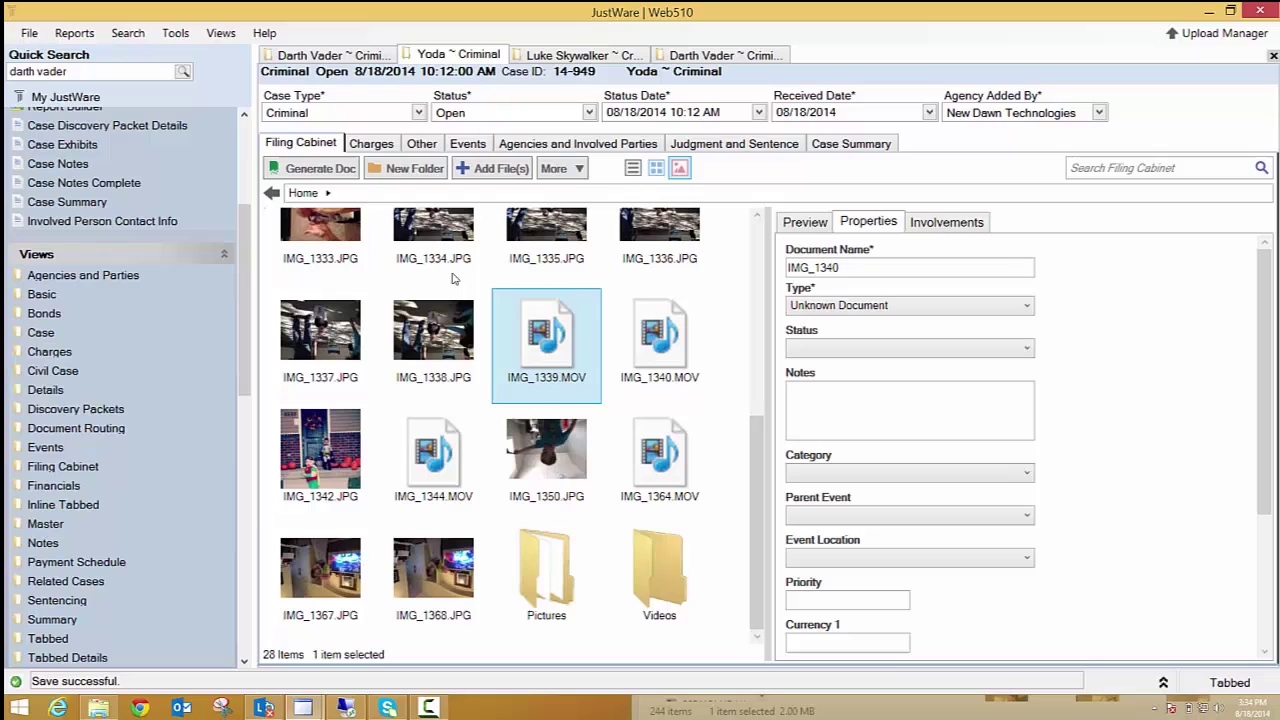
ctrl+click(650, 370)
ctrl+click(660, 460)
ctrl+click(433, 460)
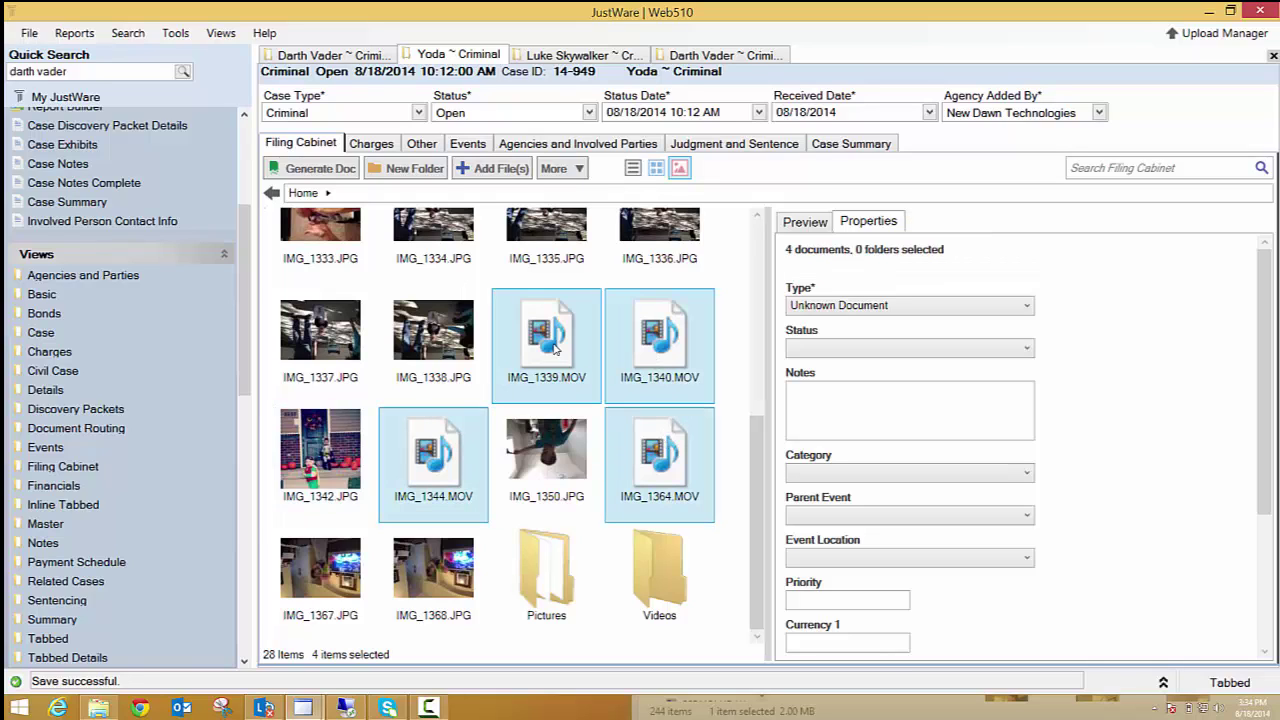
drag(556, 350, 660, 580)
scroll(580, 550, up, 3)
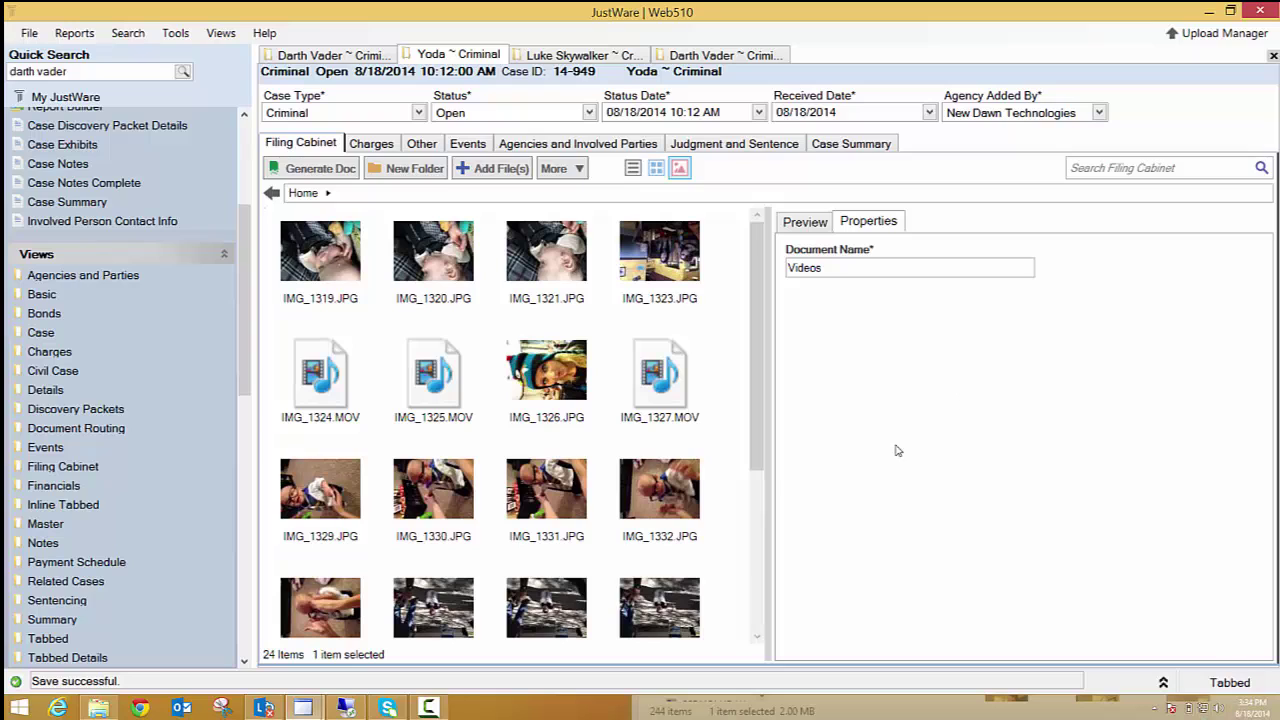
- Open the Darth Vader ~ Criminal case and drag the filing cabinet splitter down to show more documents
click(703, 57)
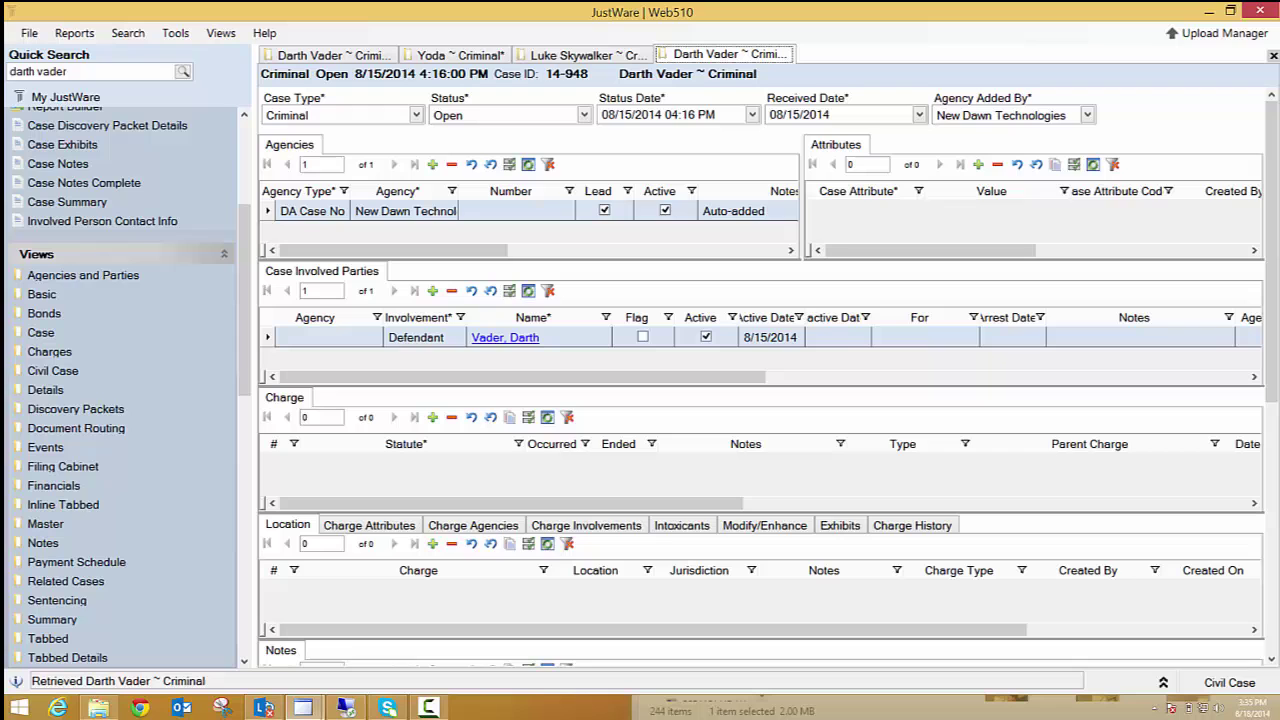
drag(1271, 265, 1003, 597)
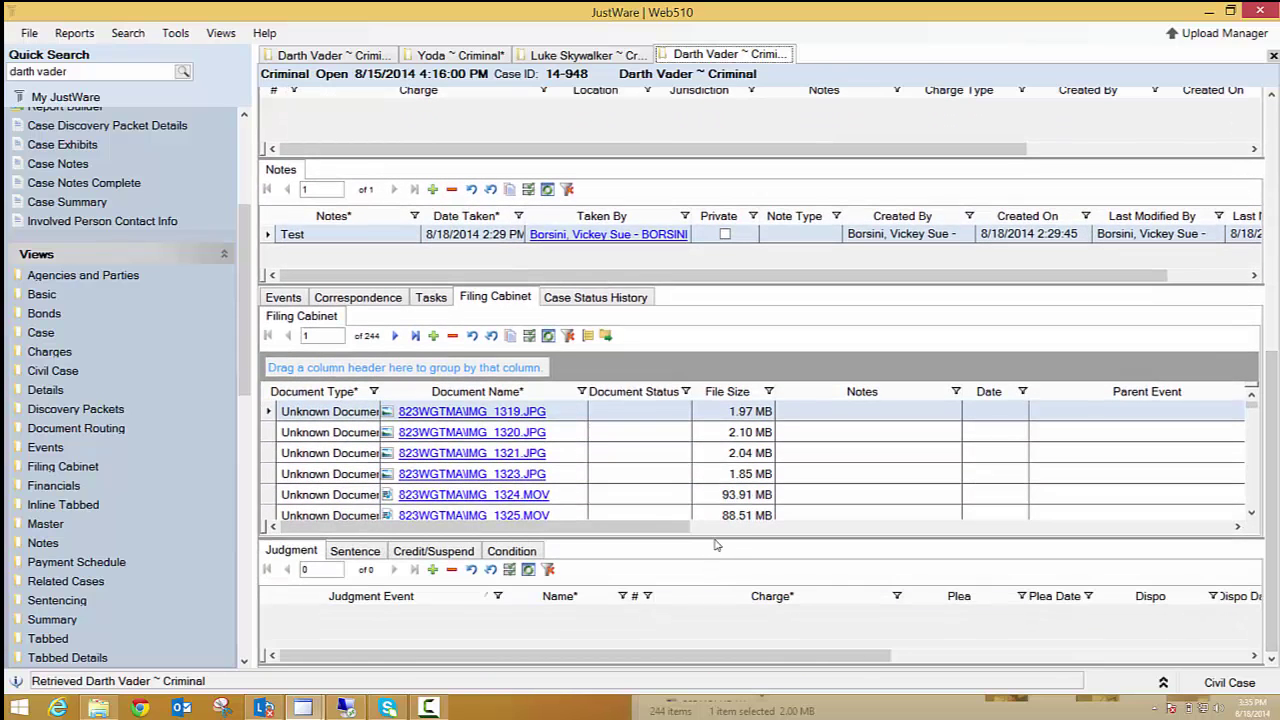
drag(714, 543, 711, 638)
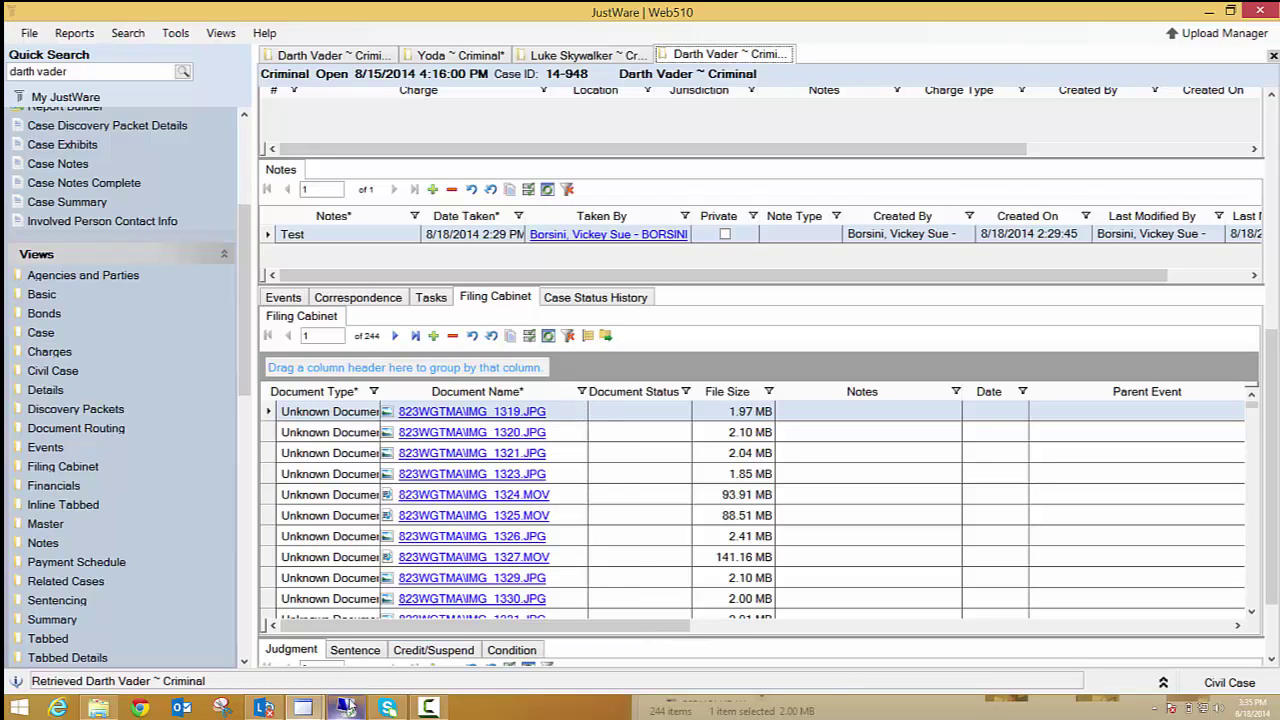
- In the remote console, sort sessions by name and filter Session Name to contain 'civi'
mouse_move(352, 712)
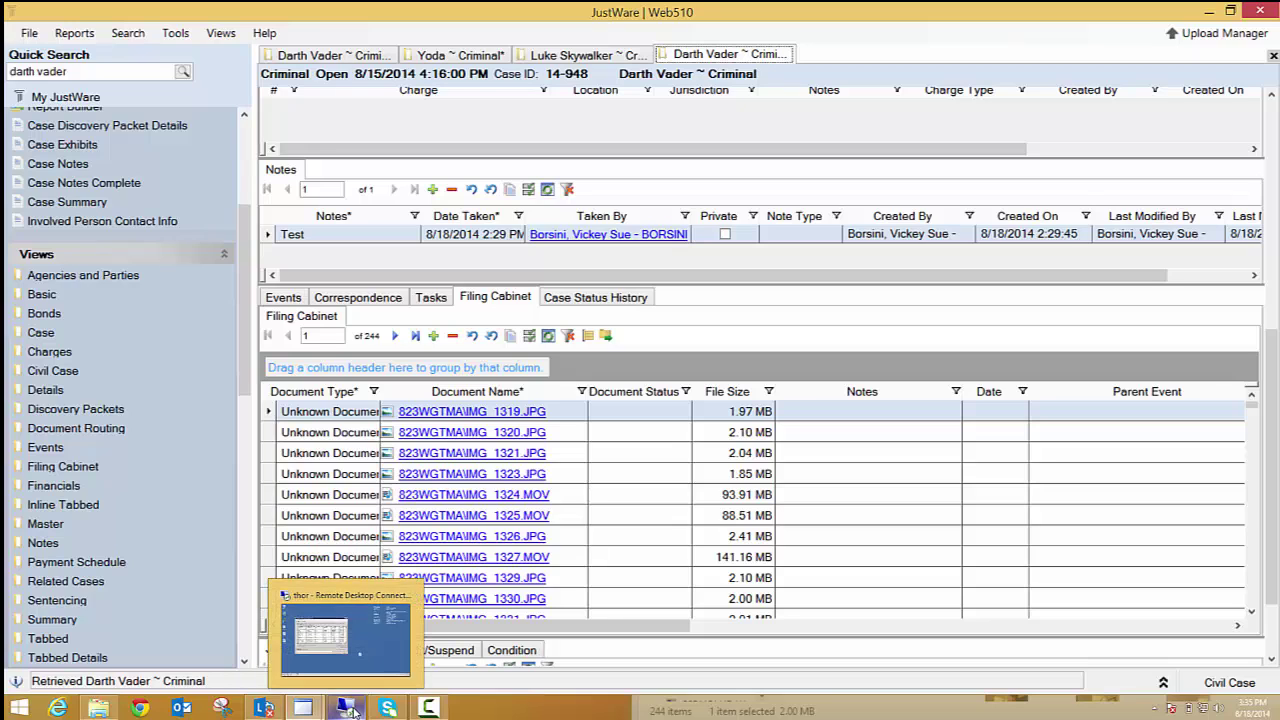
click(352, 712)
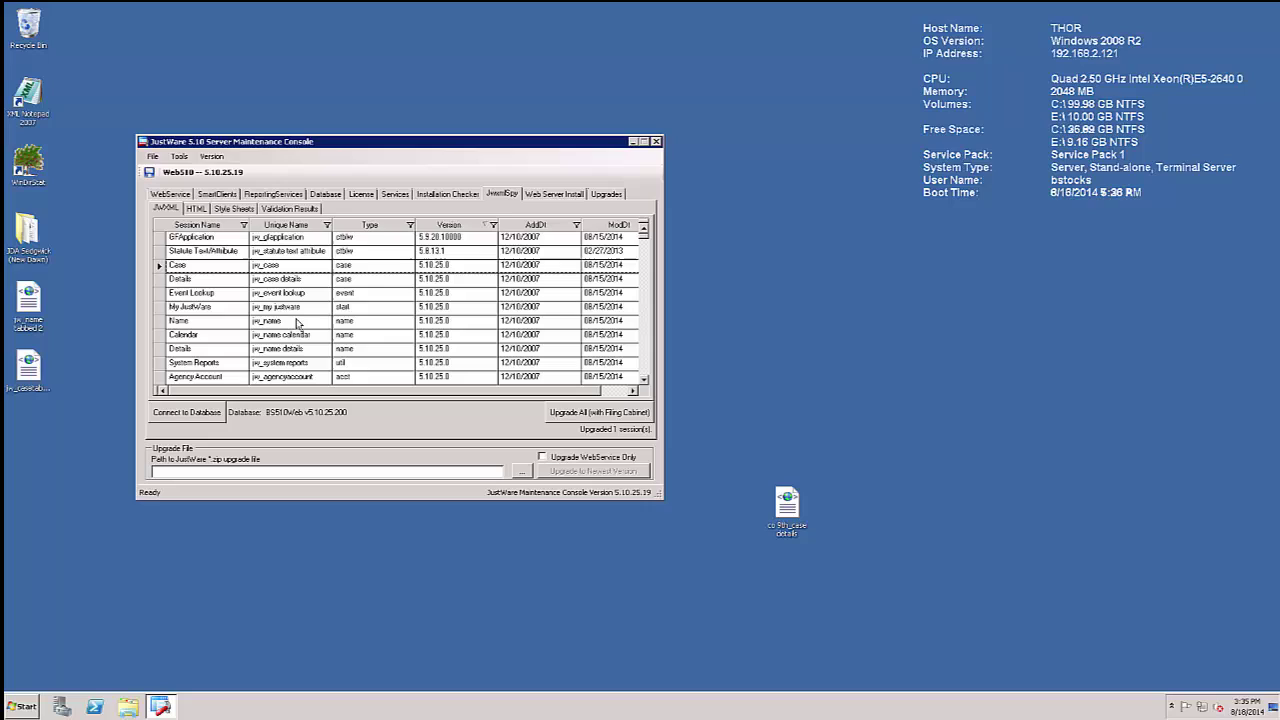
click(200, 226)
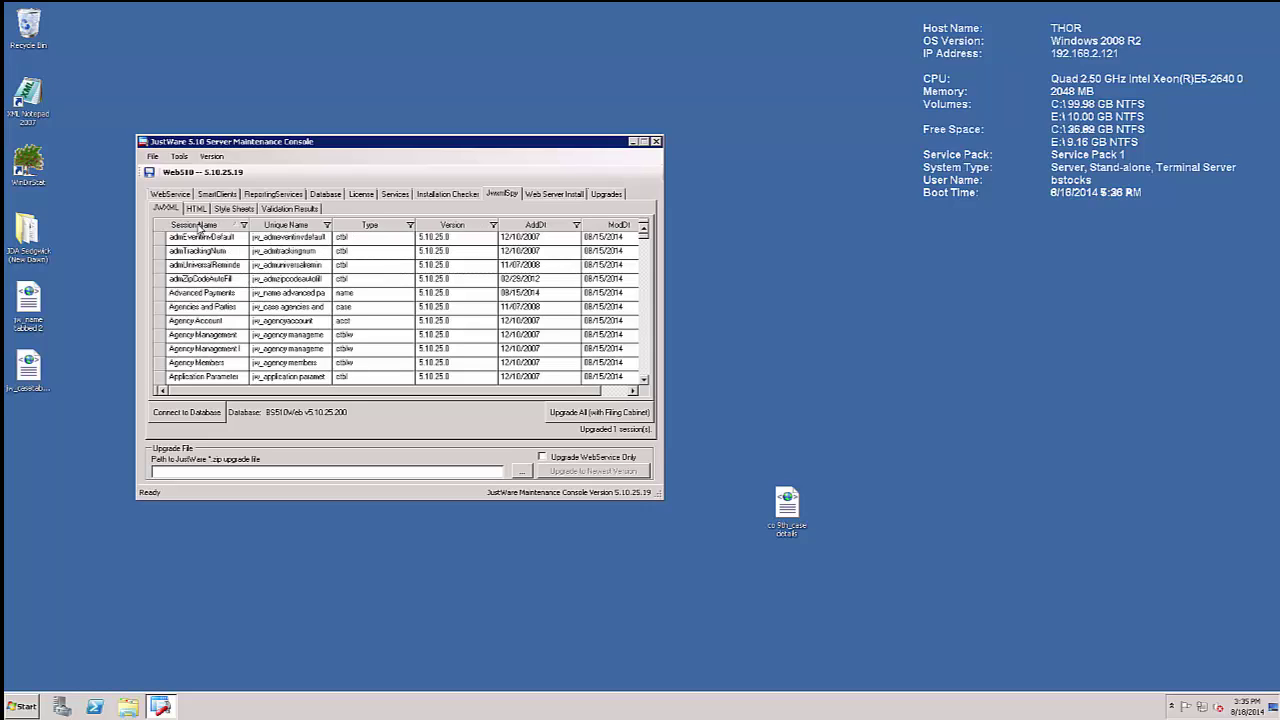
click(243, 225)
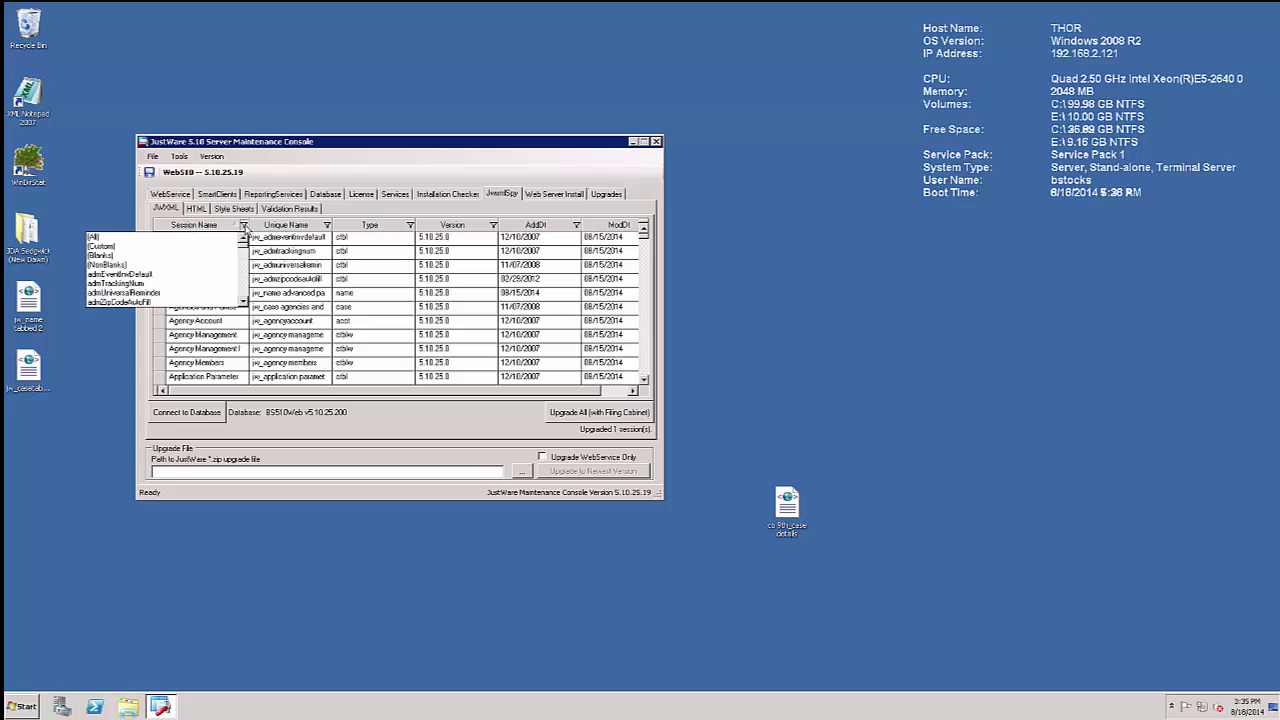
click(157, 251)
click(398, 302)
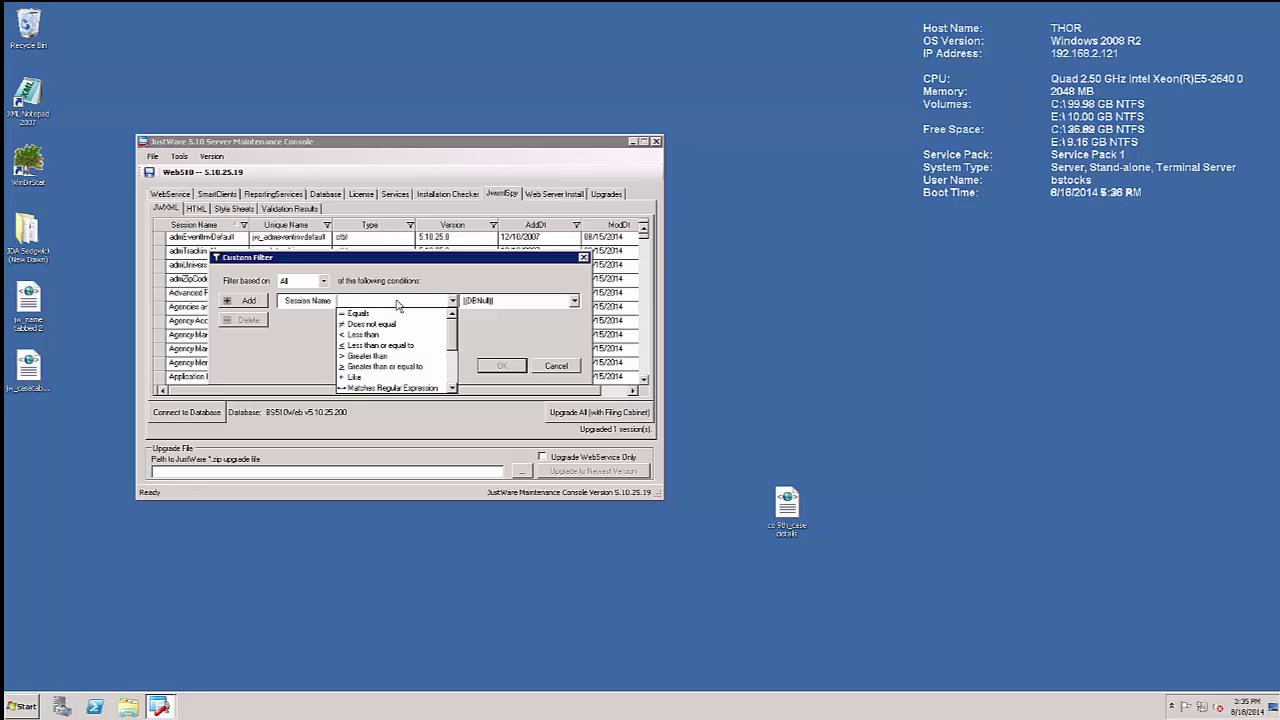
scroll(397, 304, down, 3)
click(397, 304)
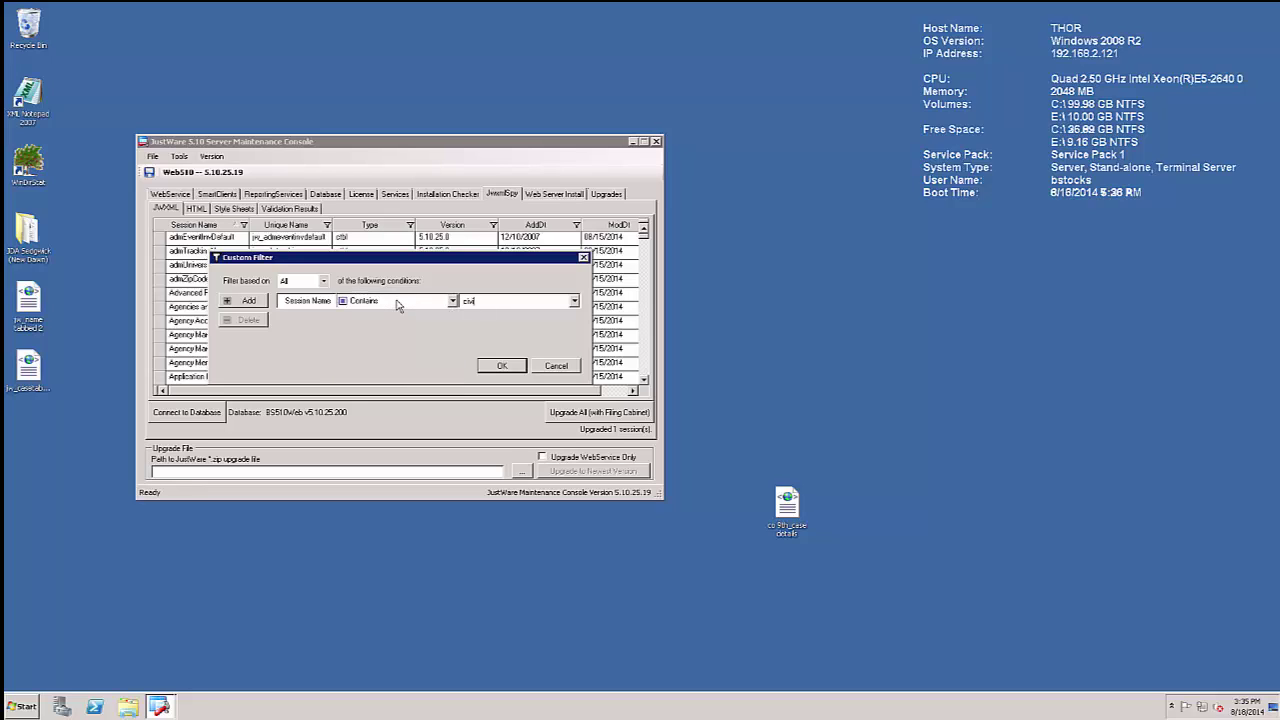
text(civi)
key(Return)
- Upgrade the Civil Case session including its filing cabinet
click(221, 239)
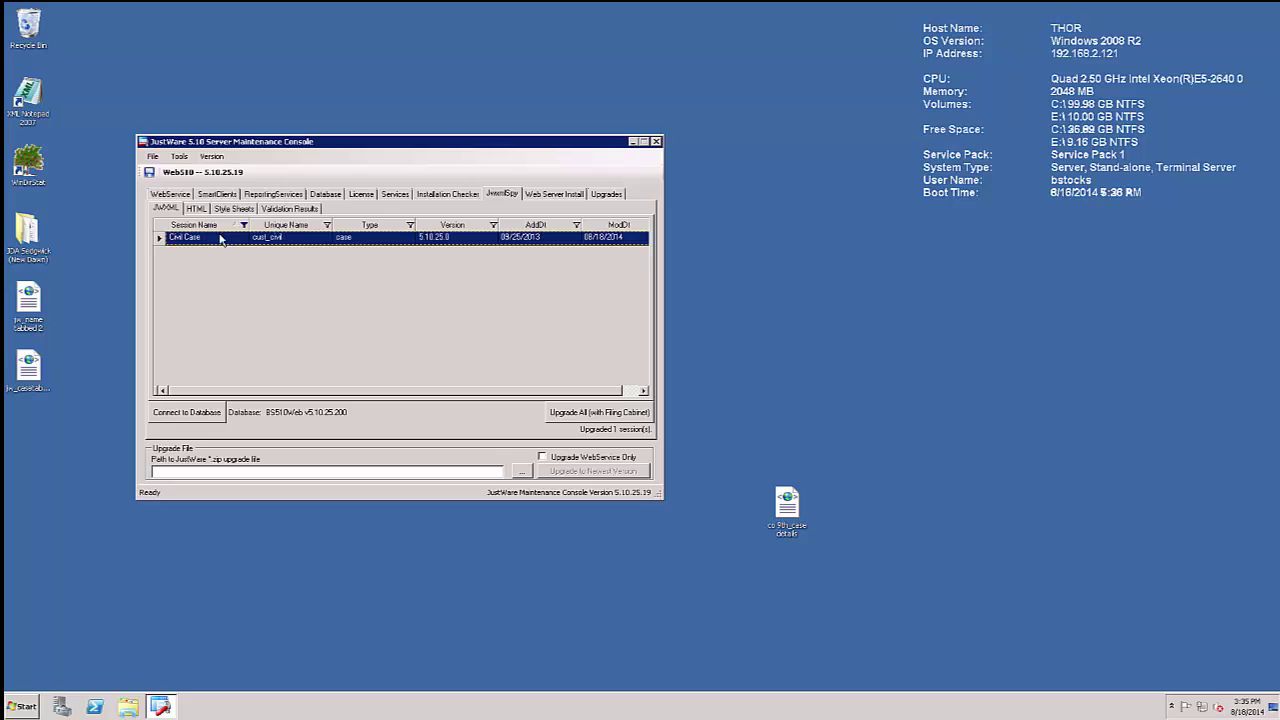
right_click(222, 242)
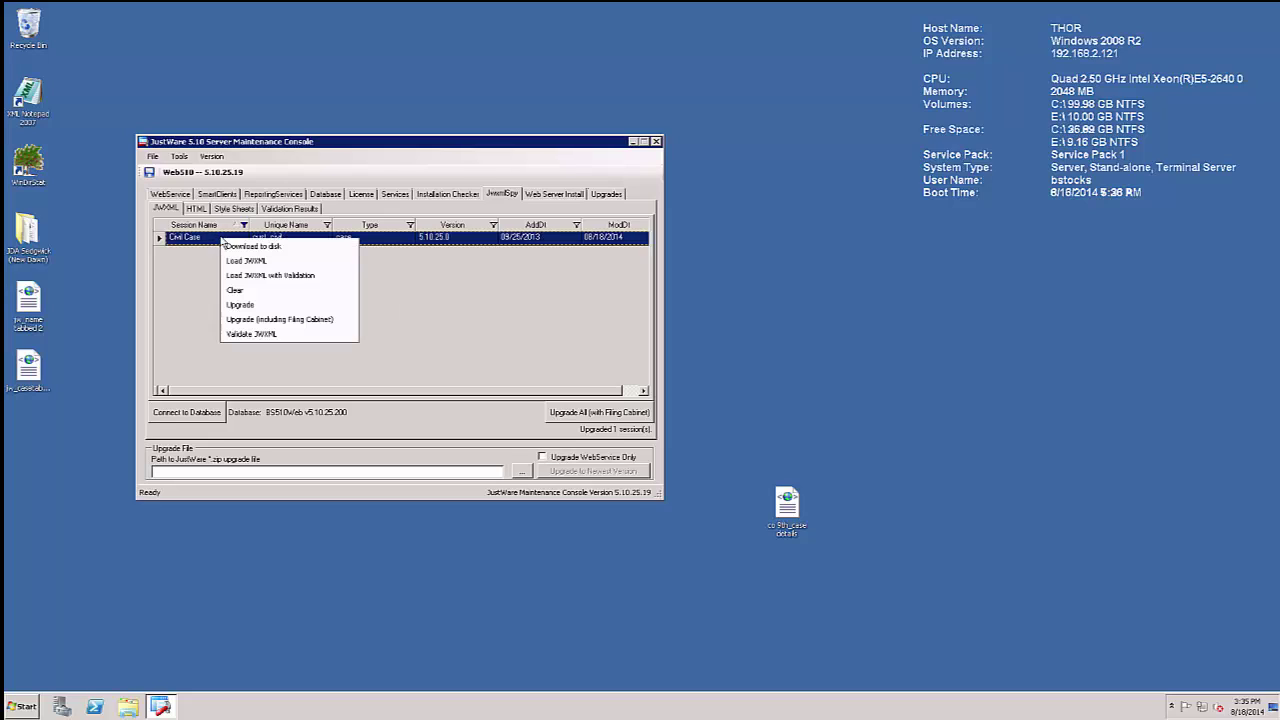
click(283, 320)
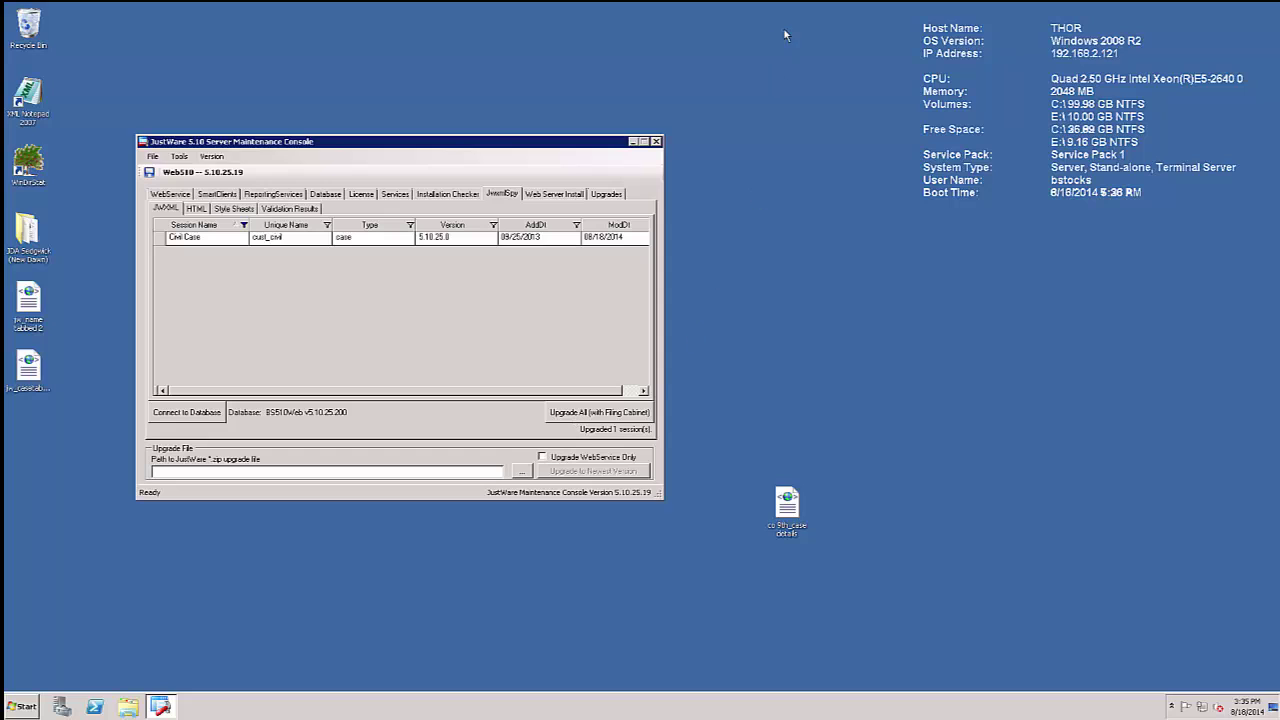
- Return to the local desktop and close the Yoda and Darth Vader case sessions
click(806, 14)
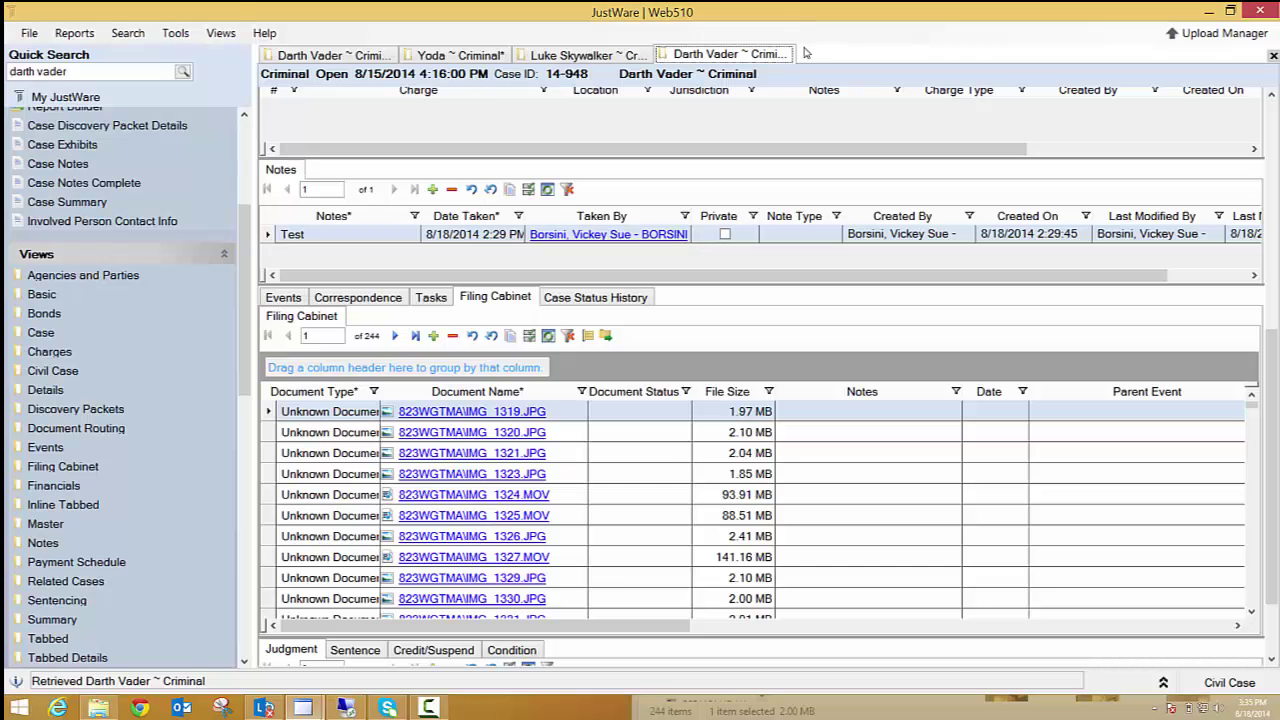
click(309, 58)
right_click(330, 57)
click(373, 86)
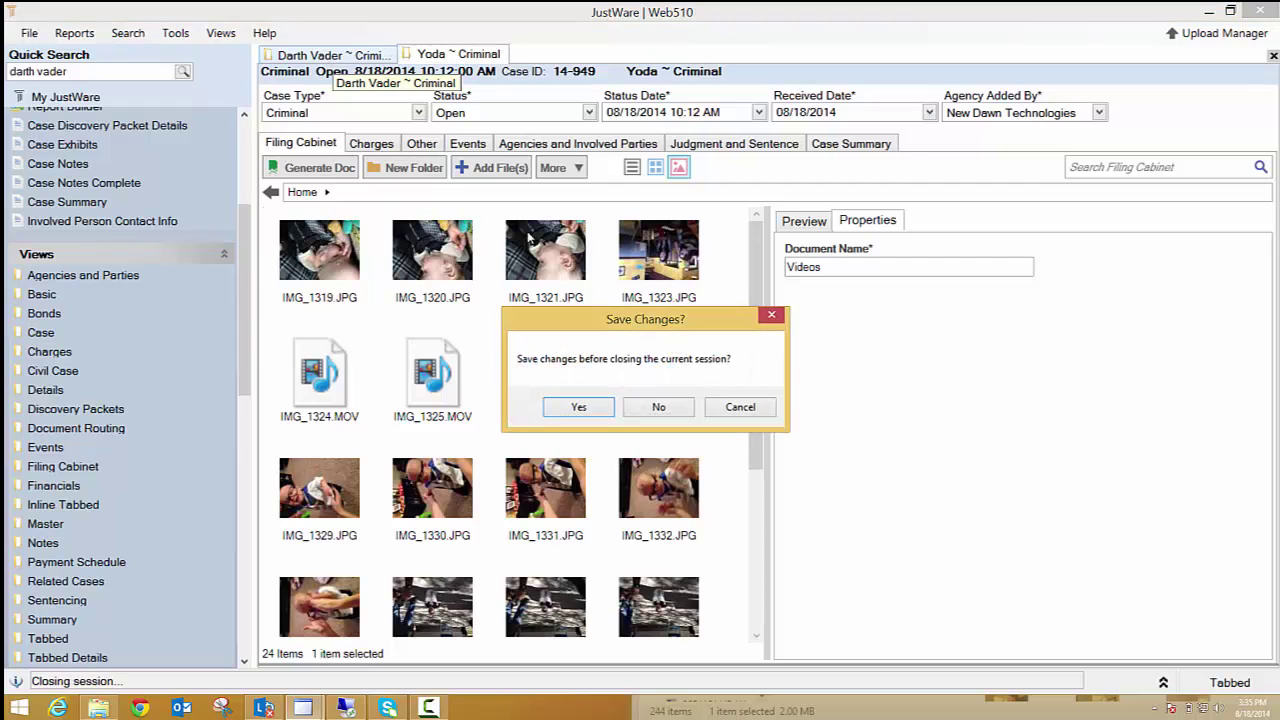
click(658, 408)
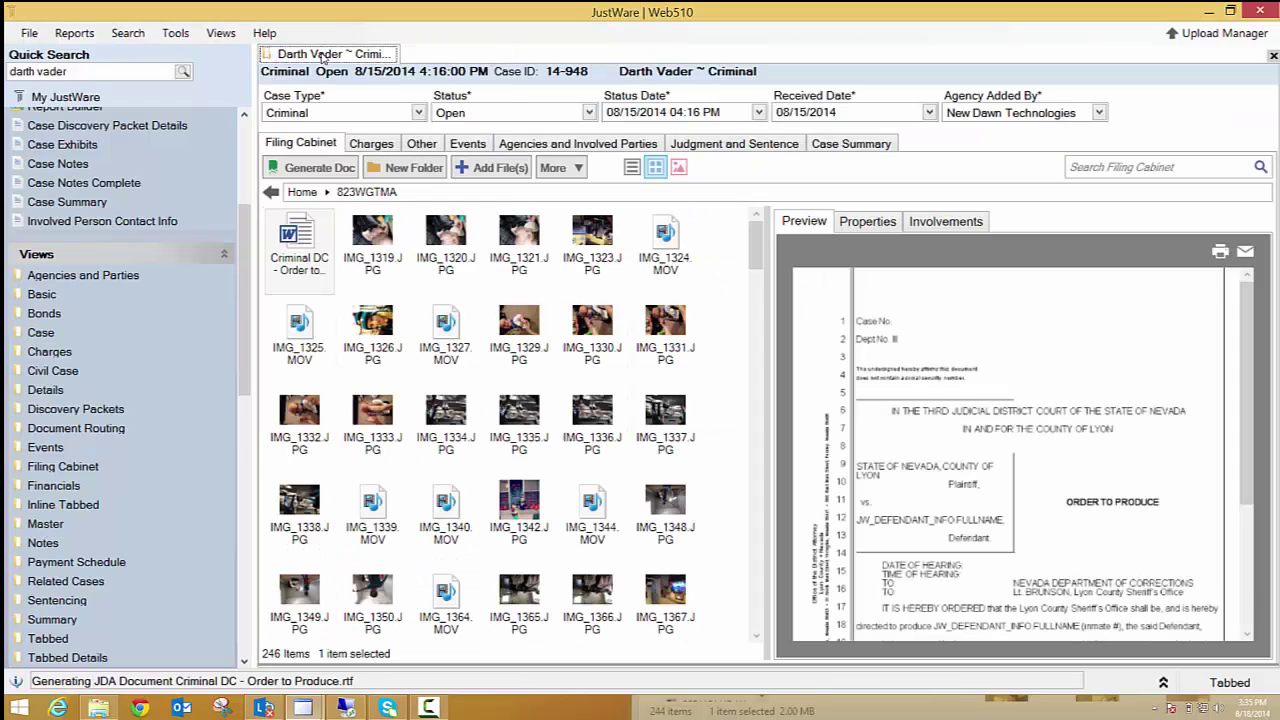
right_click(314, 54)
click(375, 65)
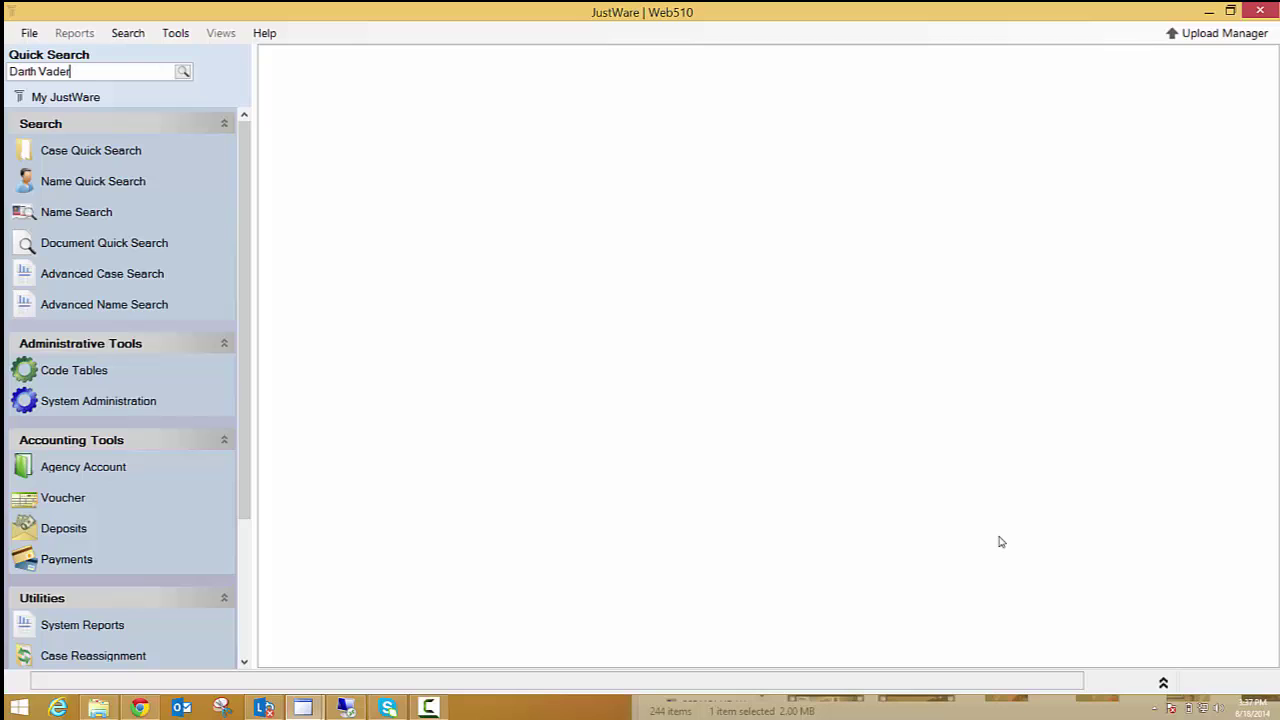
- Clear the cached code tables and cached sessions, then quick-search for Darth Vader
click(189, 38)
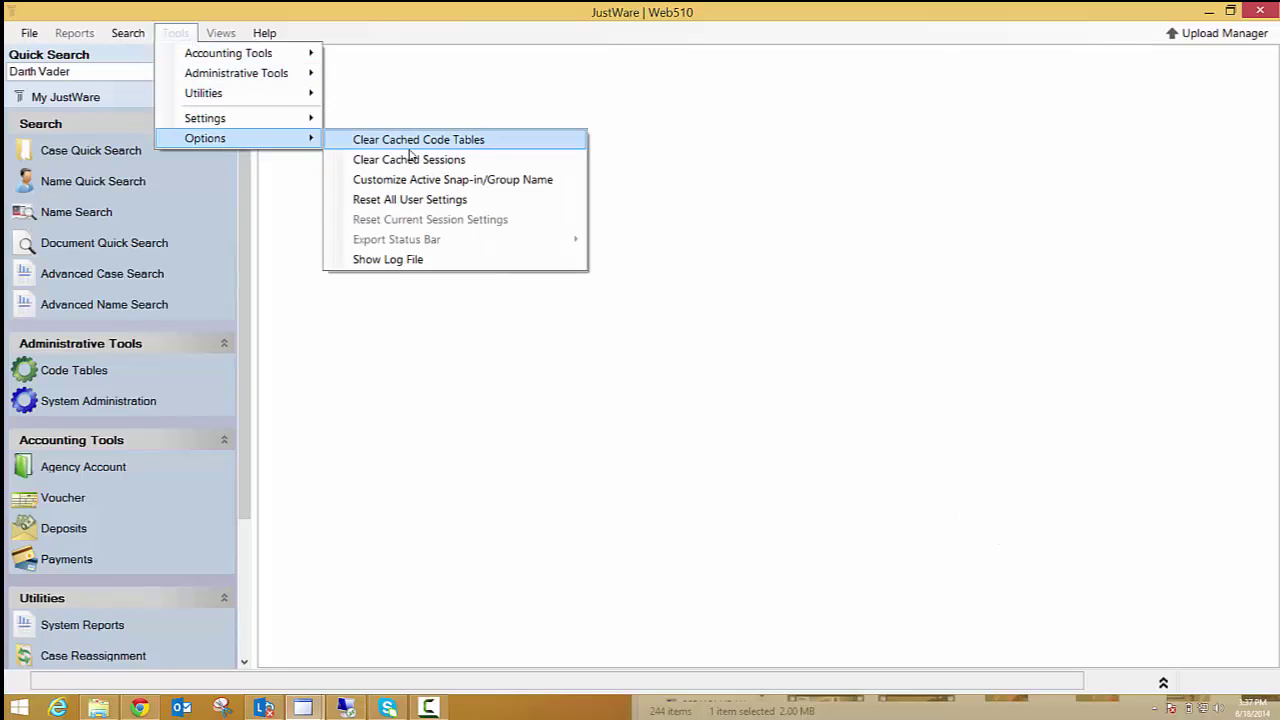
click(335, 128)
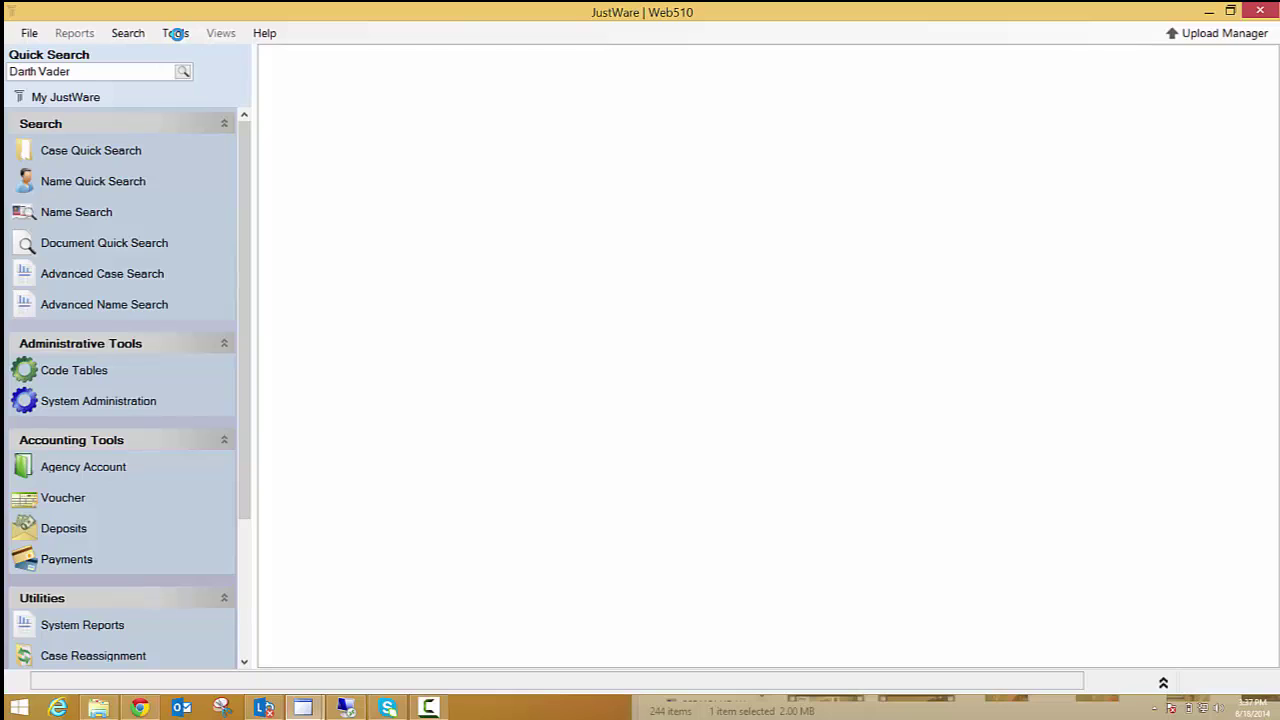
click(176, 34)
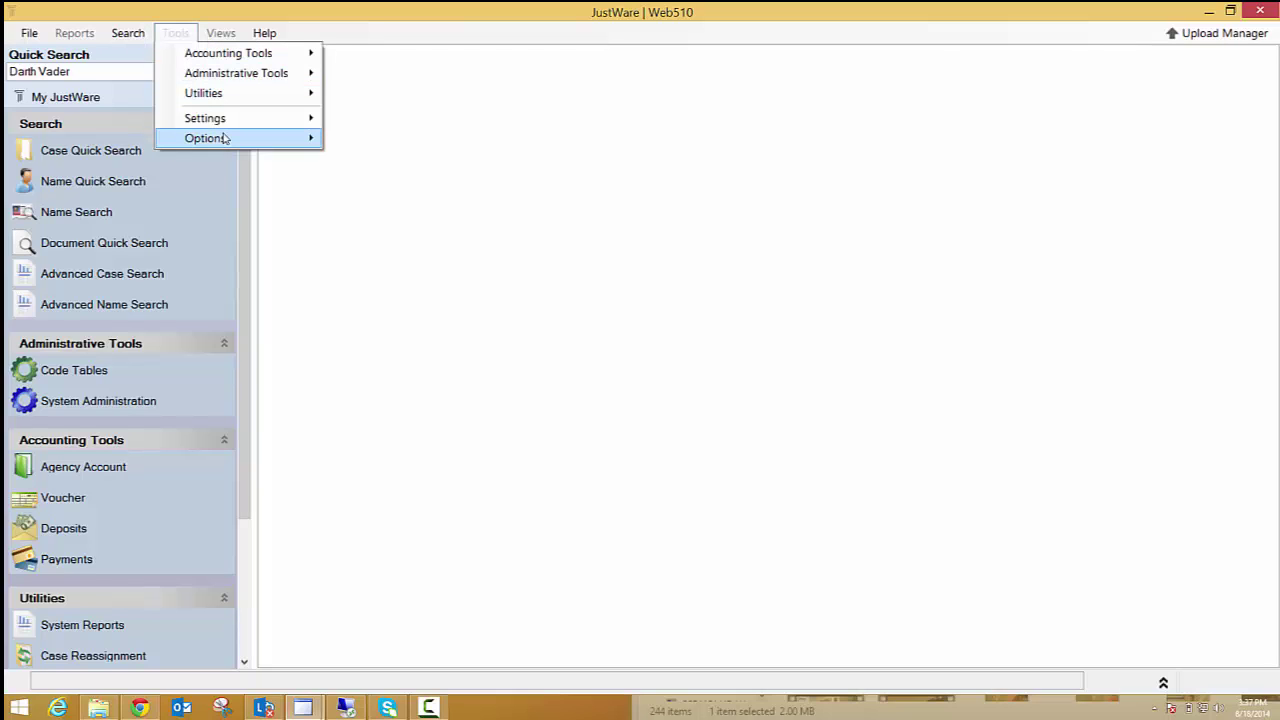
mouse_move(247, 141)
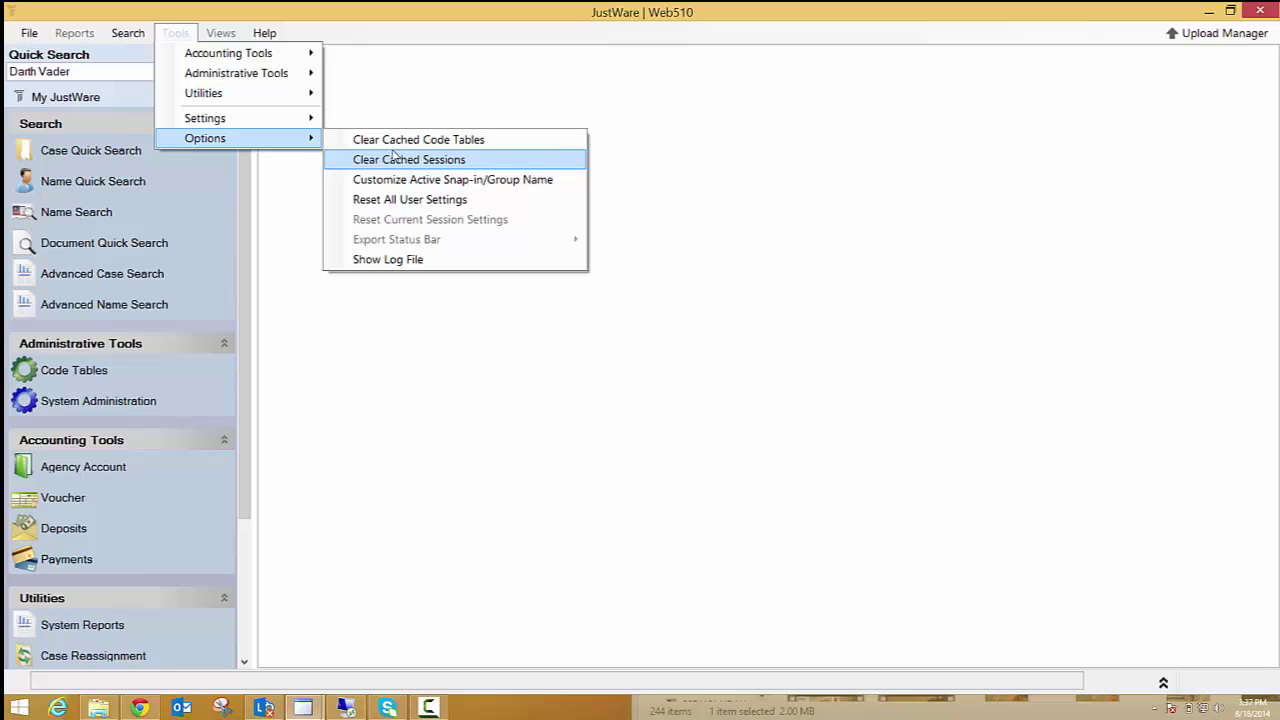
click(403, 143)
click(182, 72)
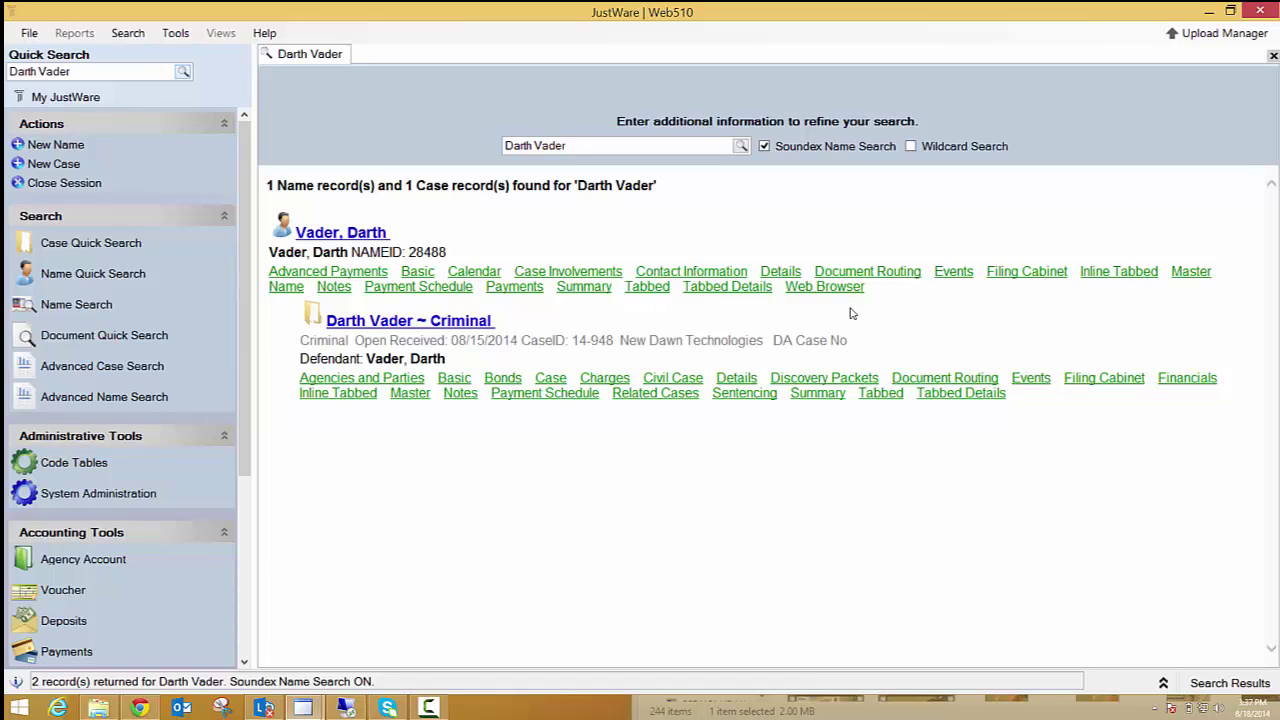
click(669, 377)
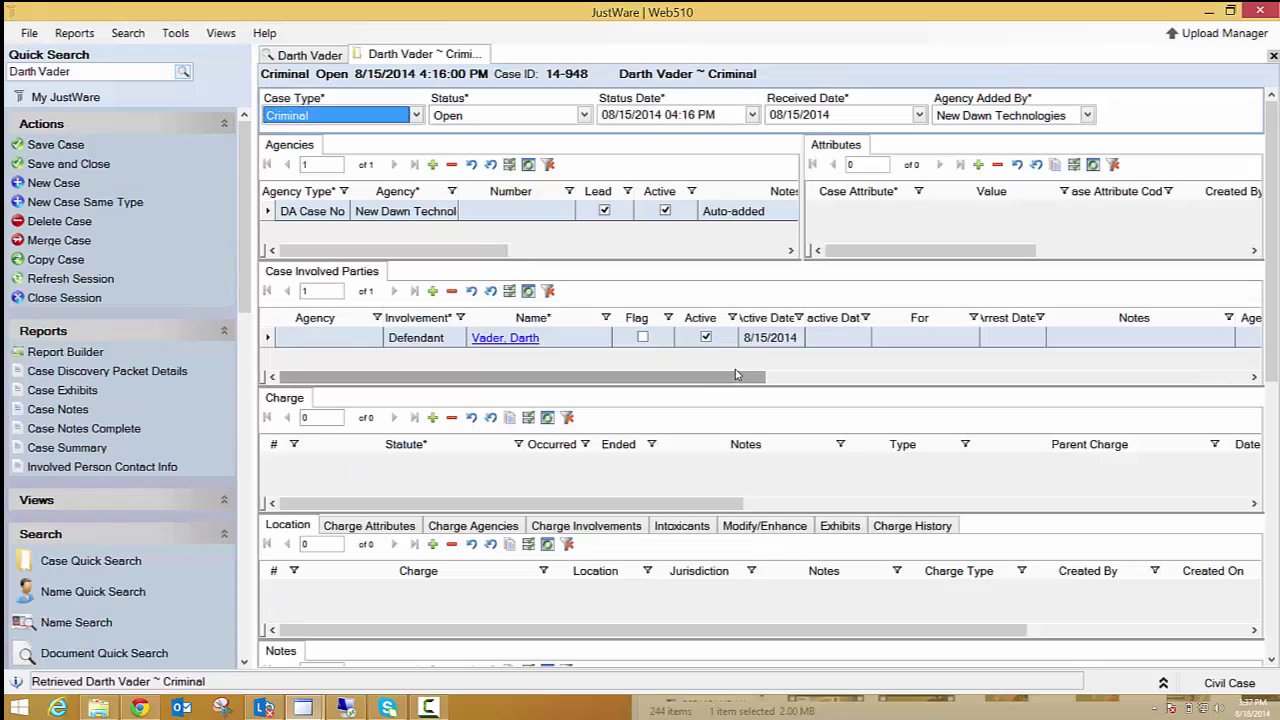
scroll(1040, 318, down, 5)
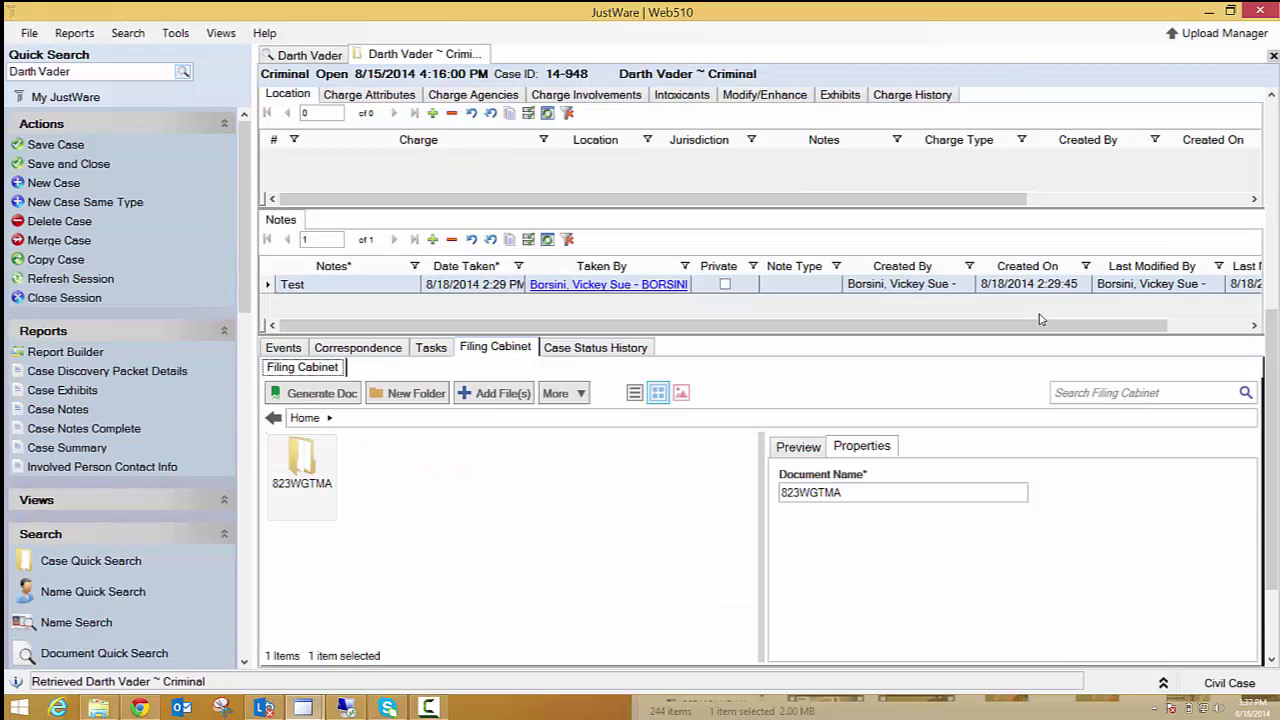
scroll(599, 427, down, 3)
click(315, 337)
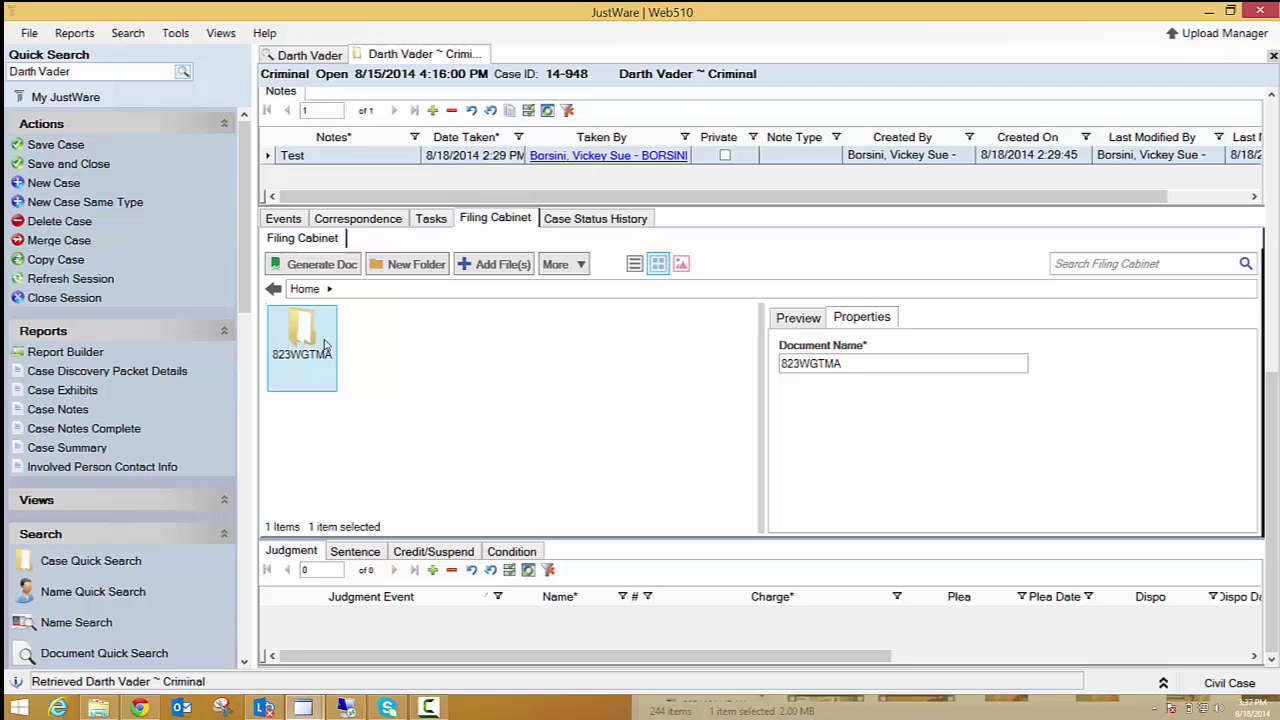
double_click(305, 345)
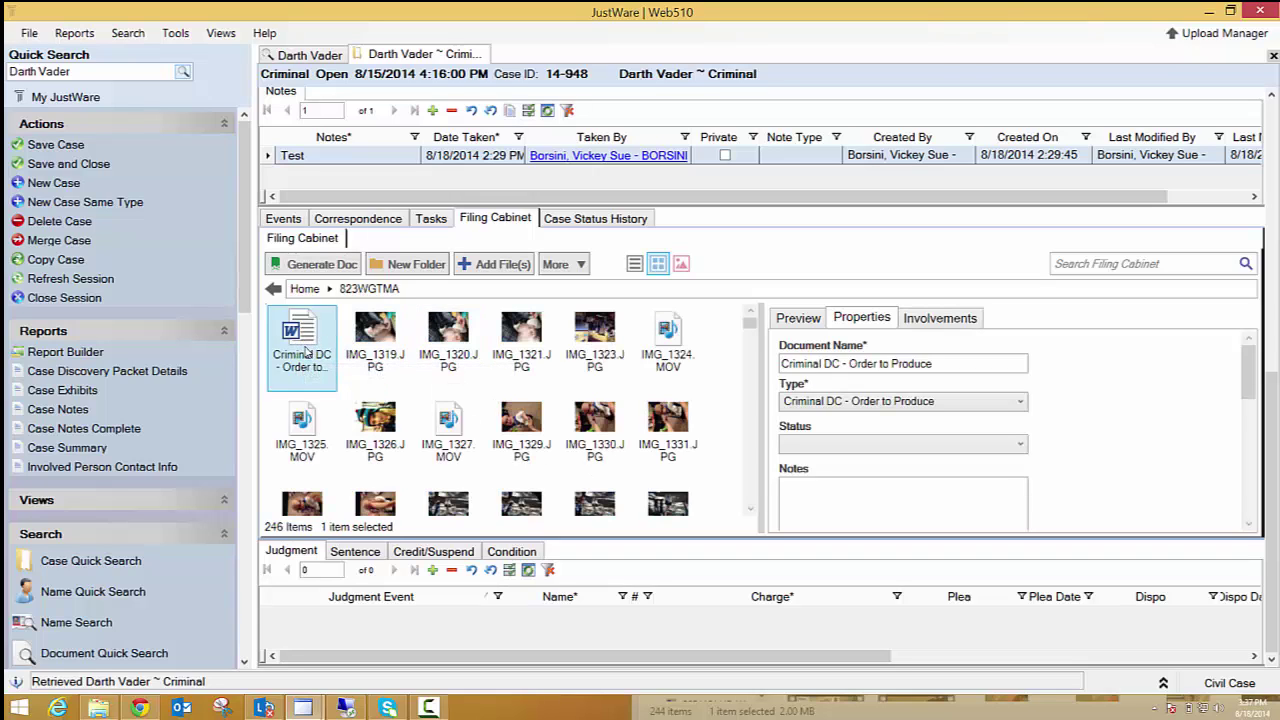
click(798, 318)
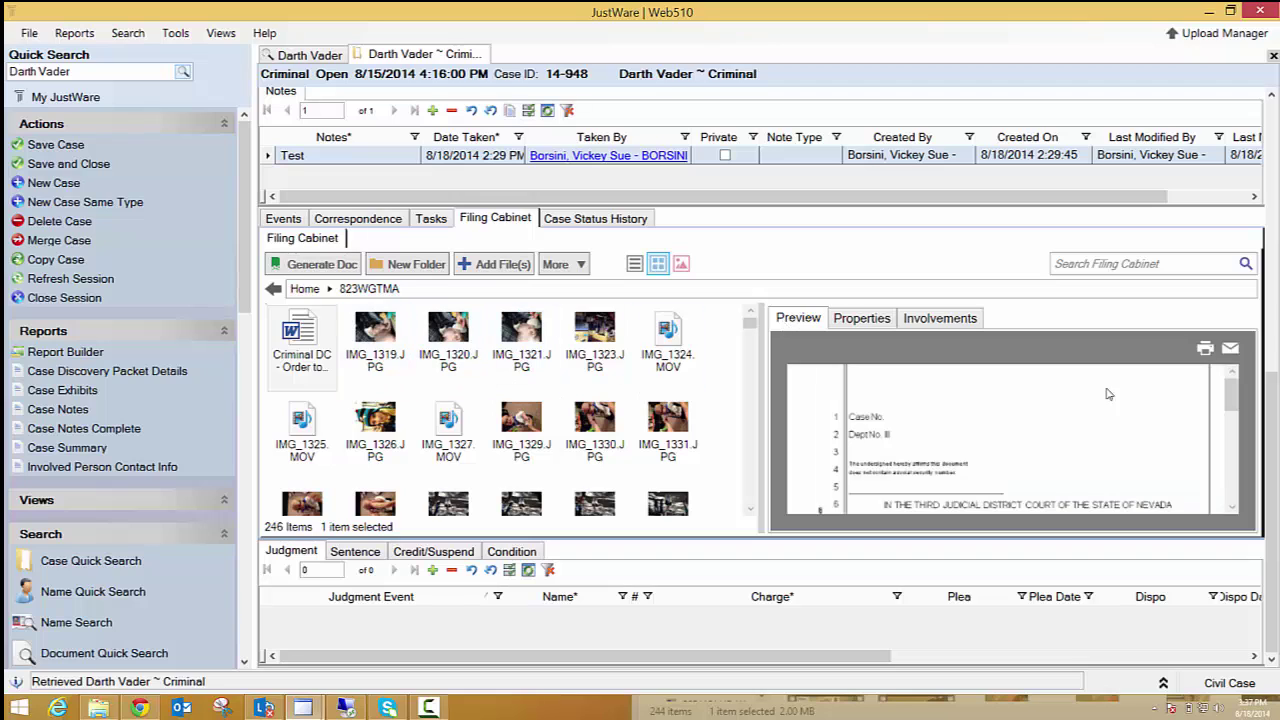
scroll(828, 397, down, 10)
click(448, 338)
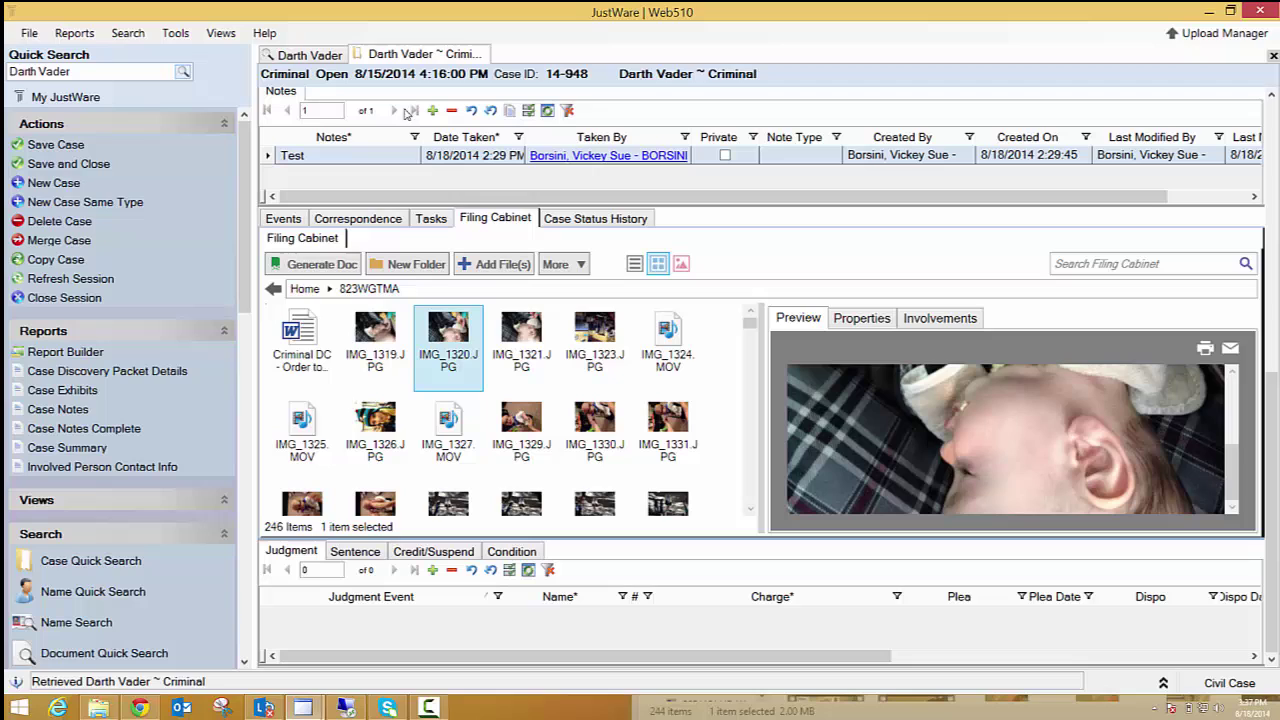
right_click(392, 54)
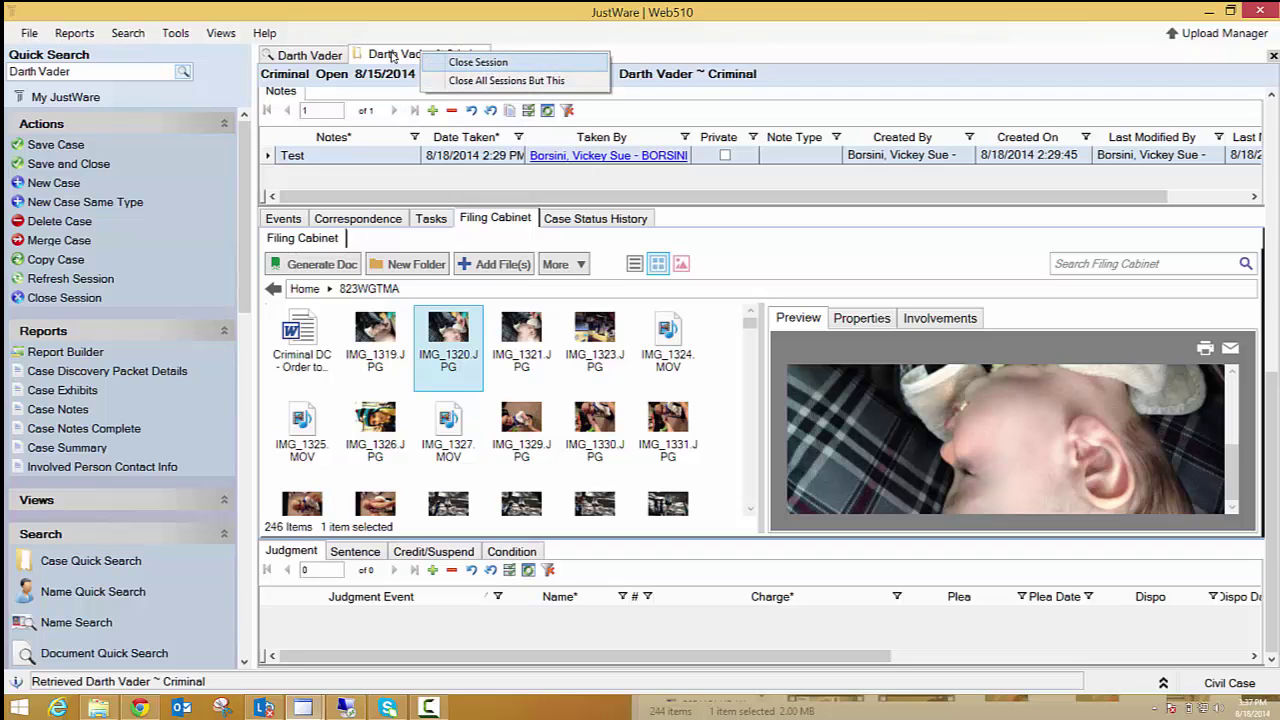
click(470, 62)
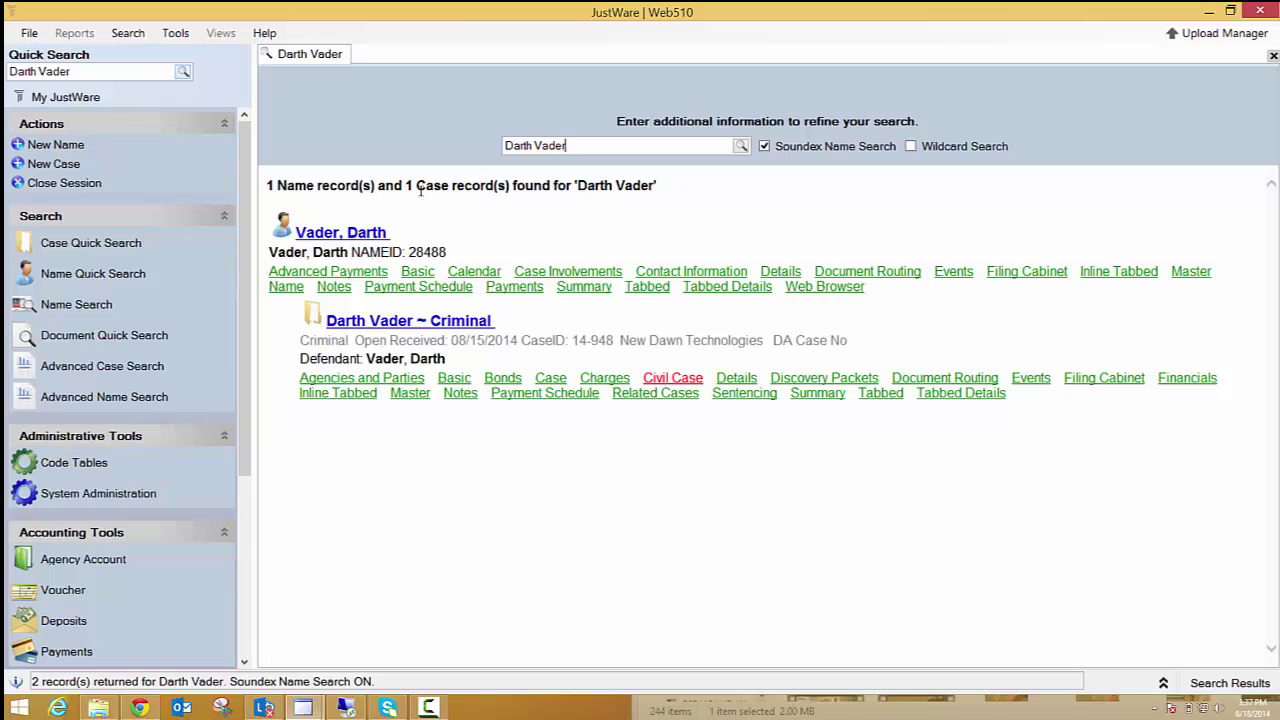
- Start a new case with Case Type Criminal and Status Open
click(54, 165)
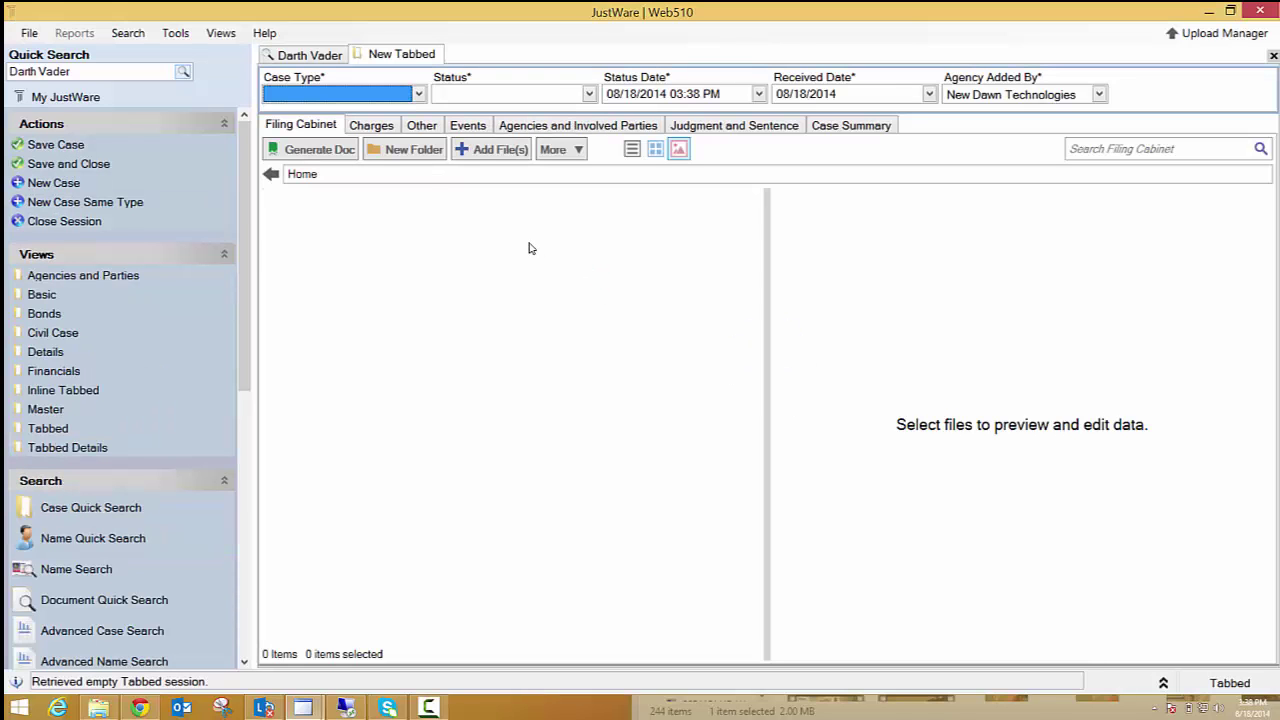
text(cr)
key(Return)
key(Tab)
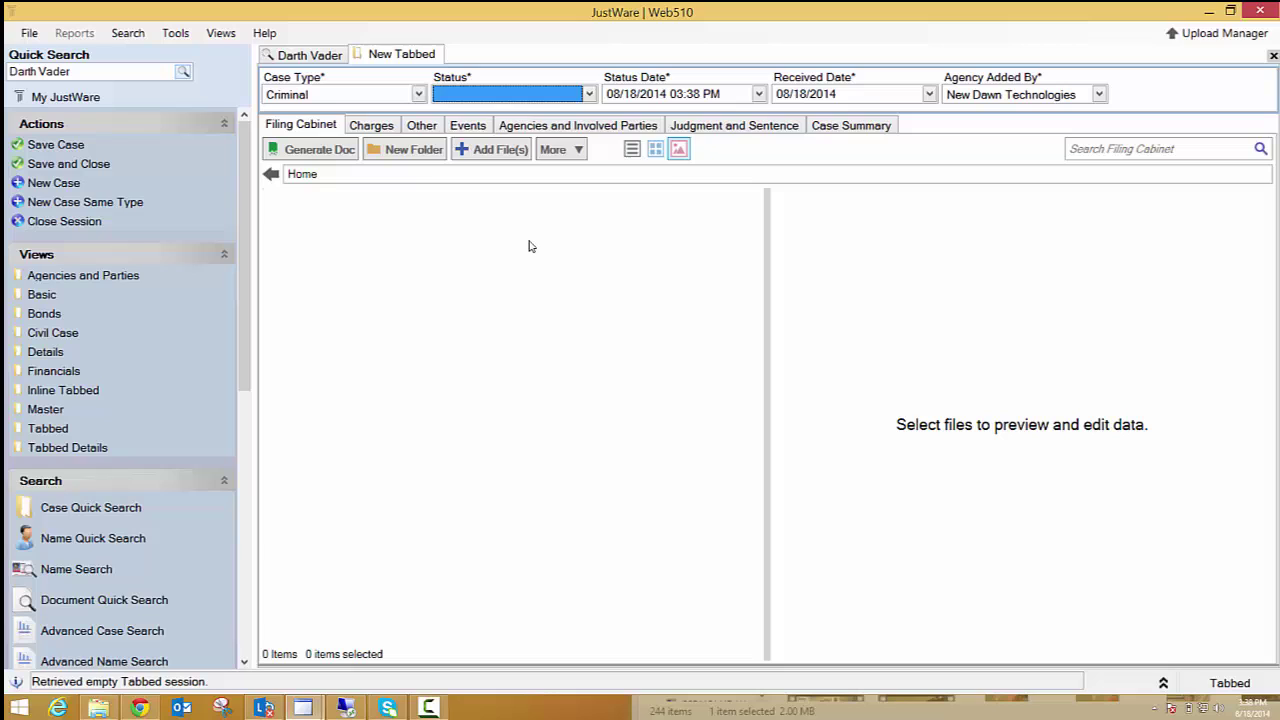
text(o)
key(Return)
key(Tab)
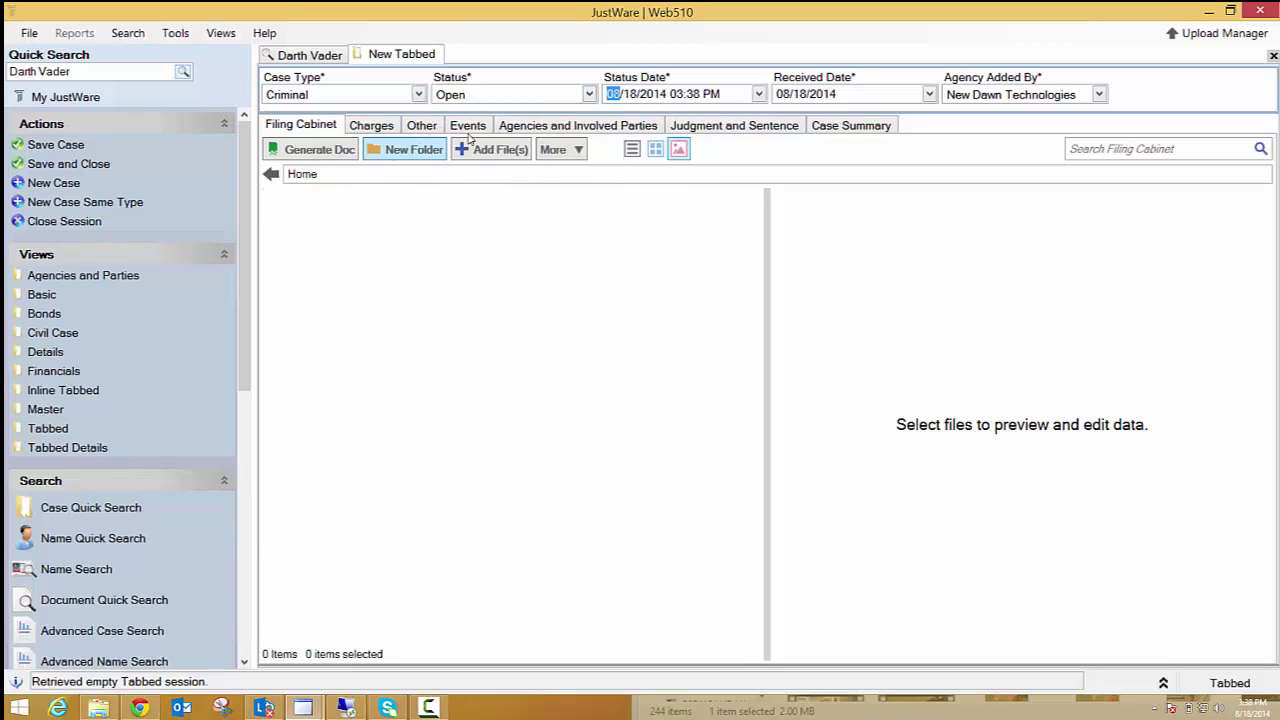
- Add Darth Vader as Defendant under Involved Parties, return to the filing cabinet, and save
click(527, 127)
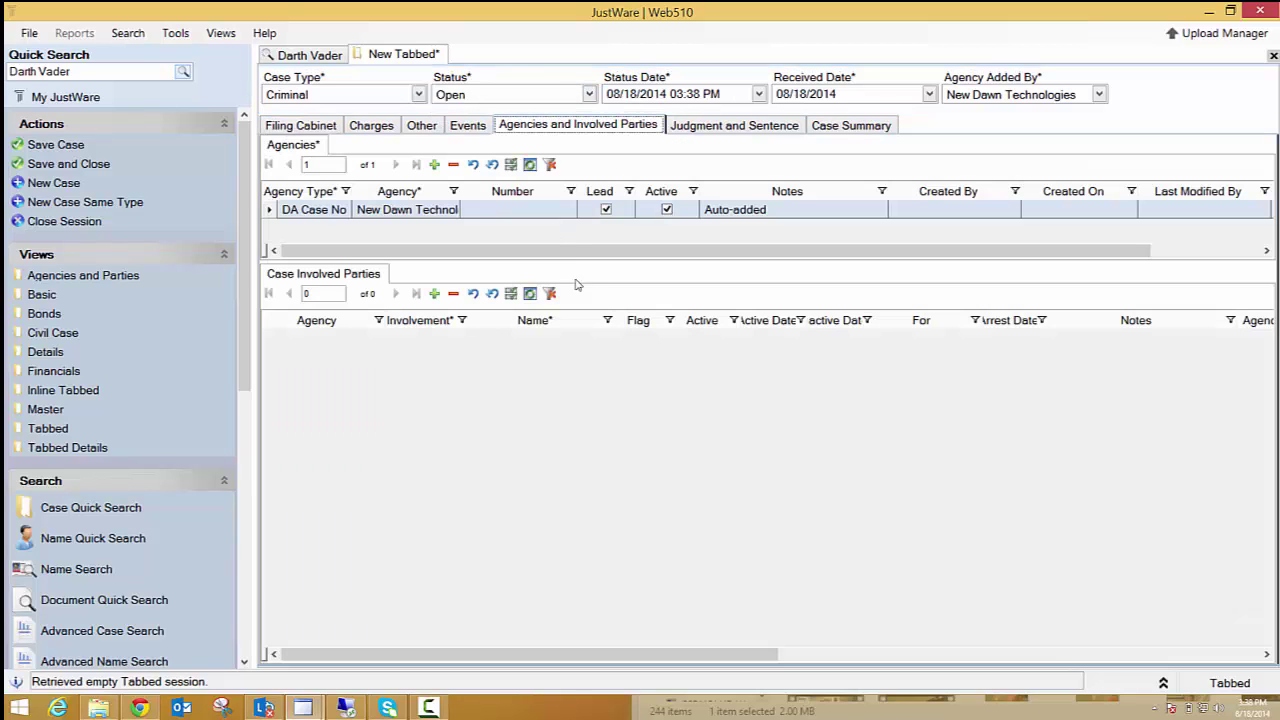
click(434, 293)
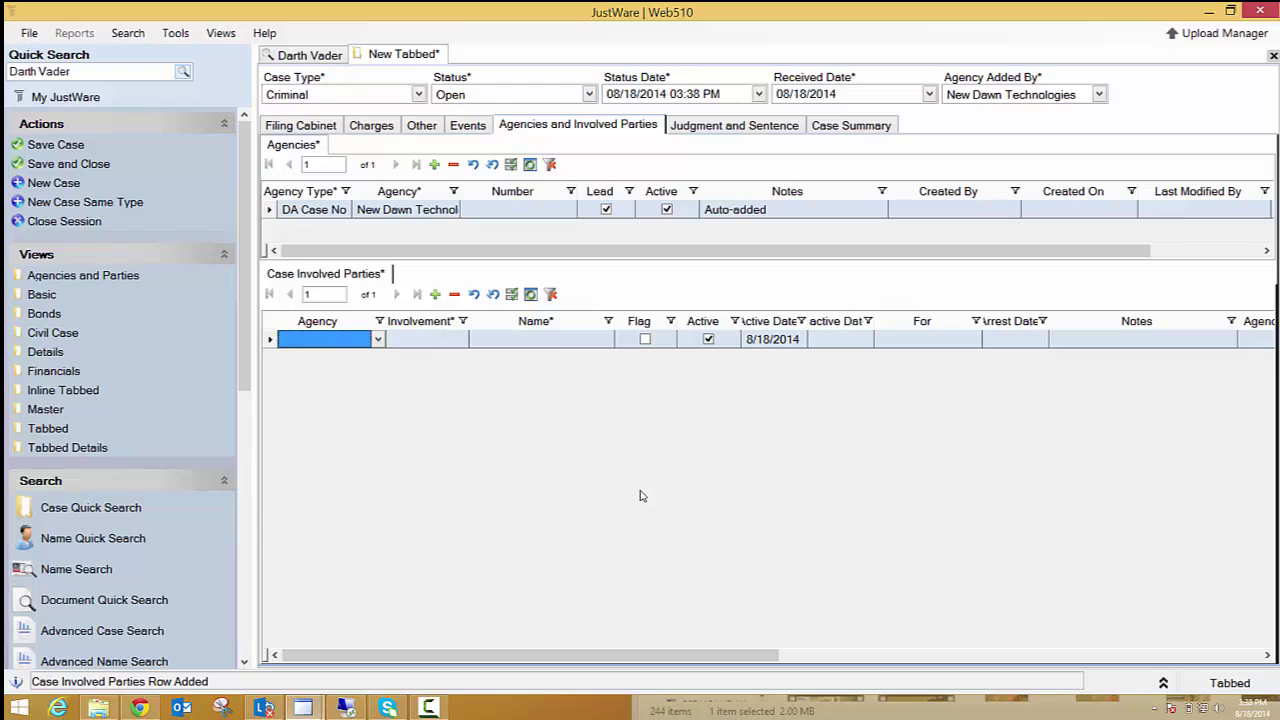
key(Tab)
text(d)
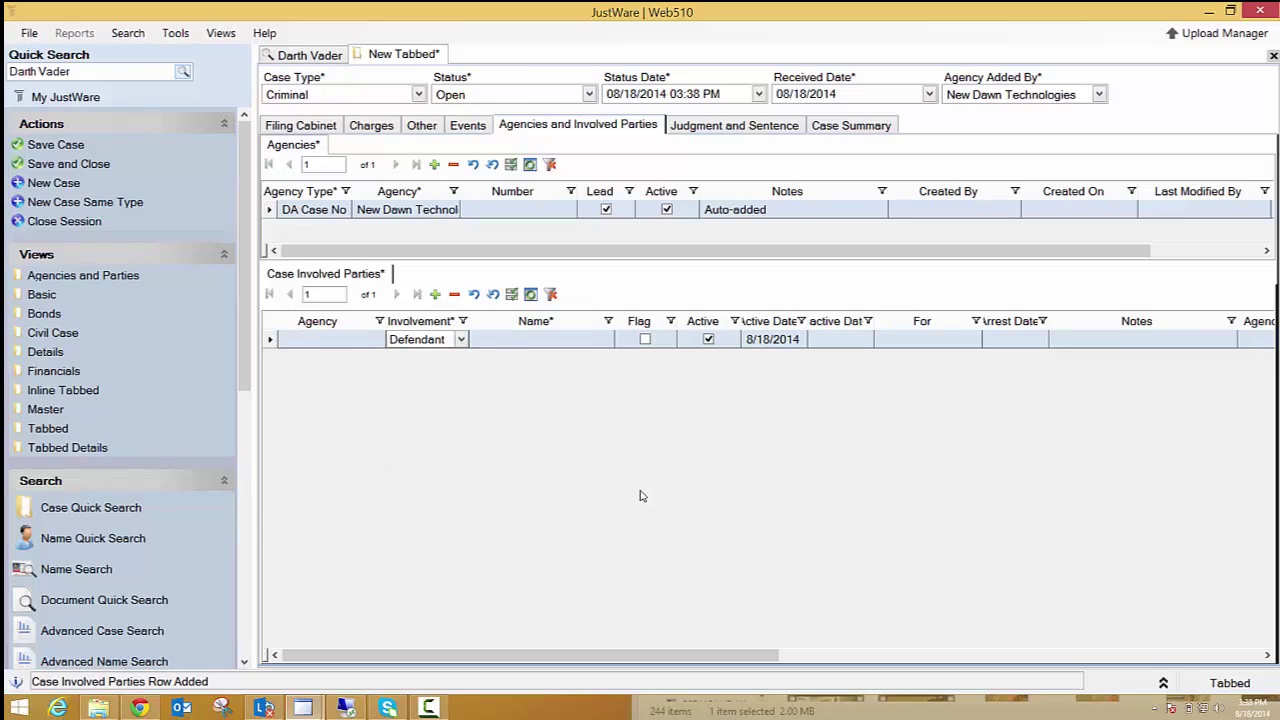
key(Tab)
text(darth )
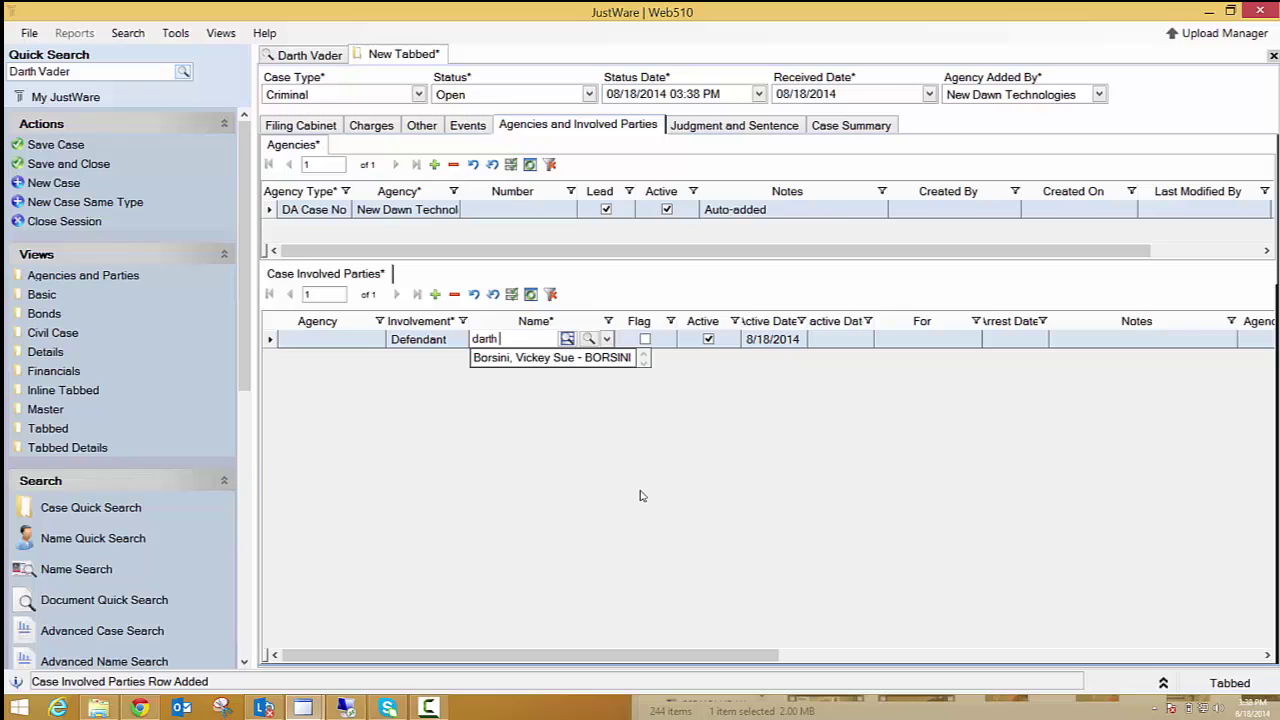
text(vader)
key(Tab)
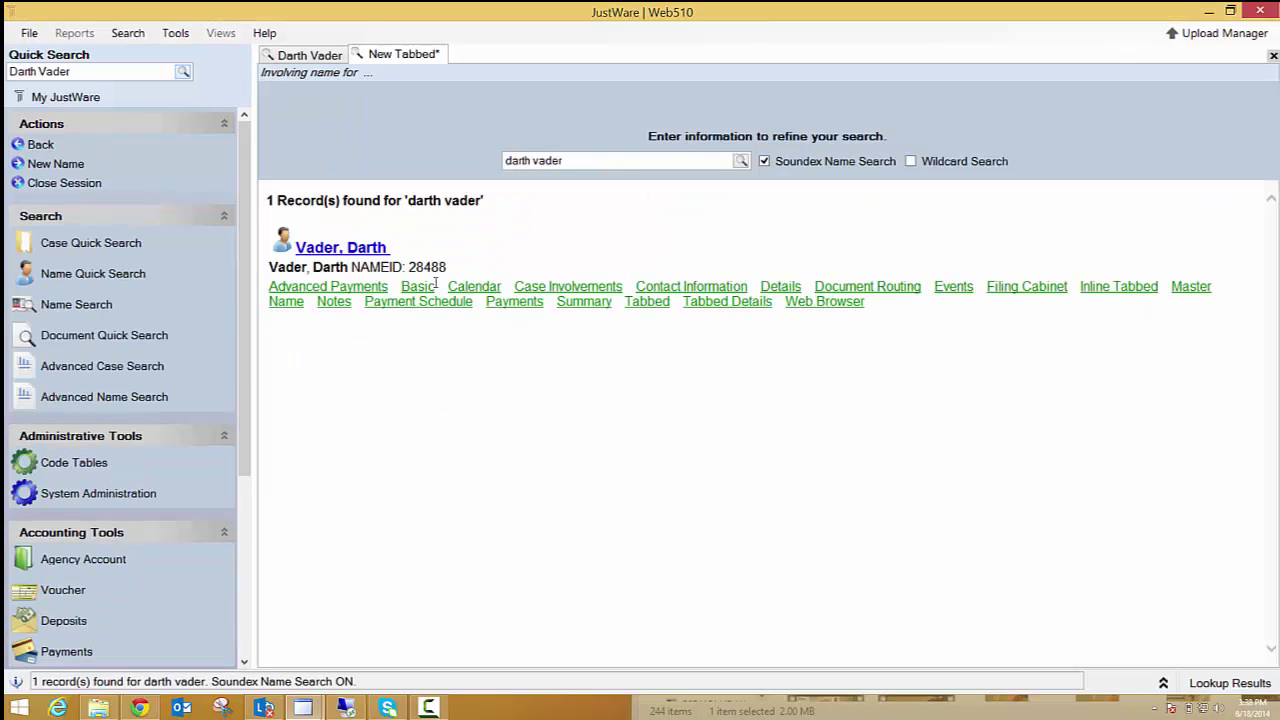
click(384, 252)
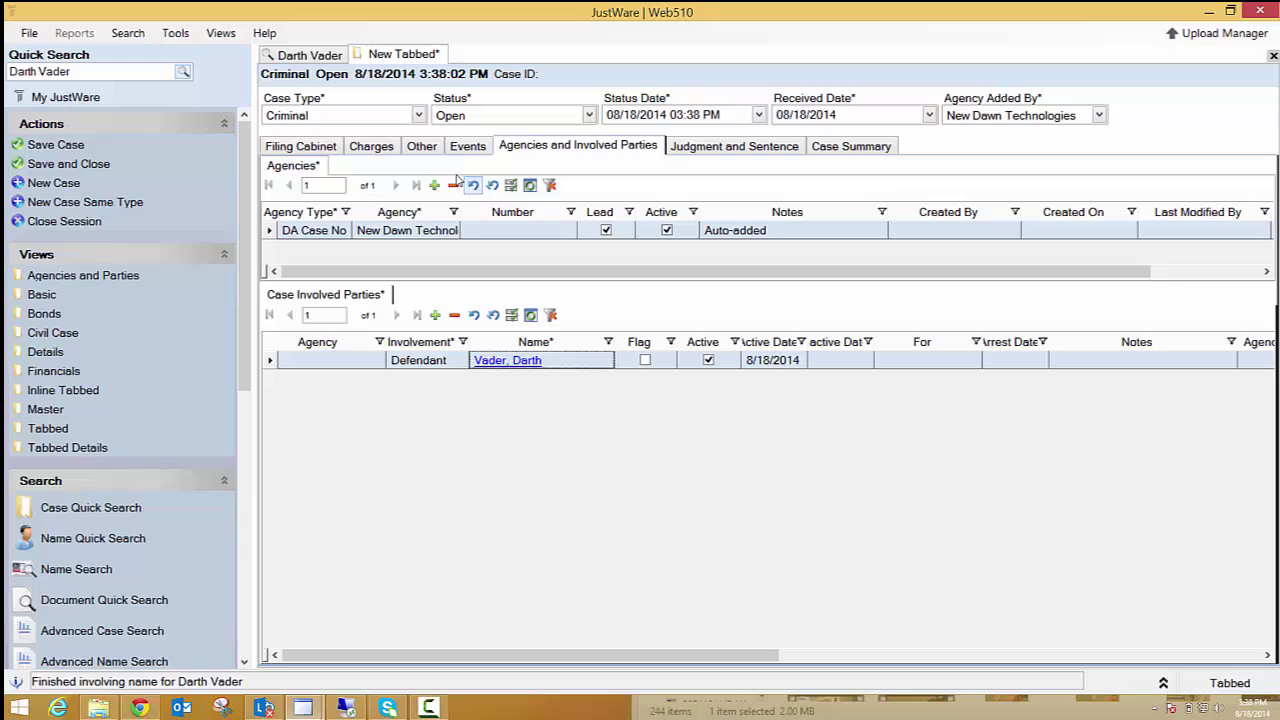
click(300, 146)
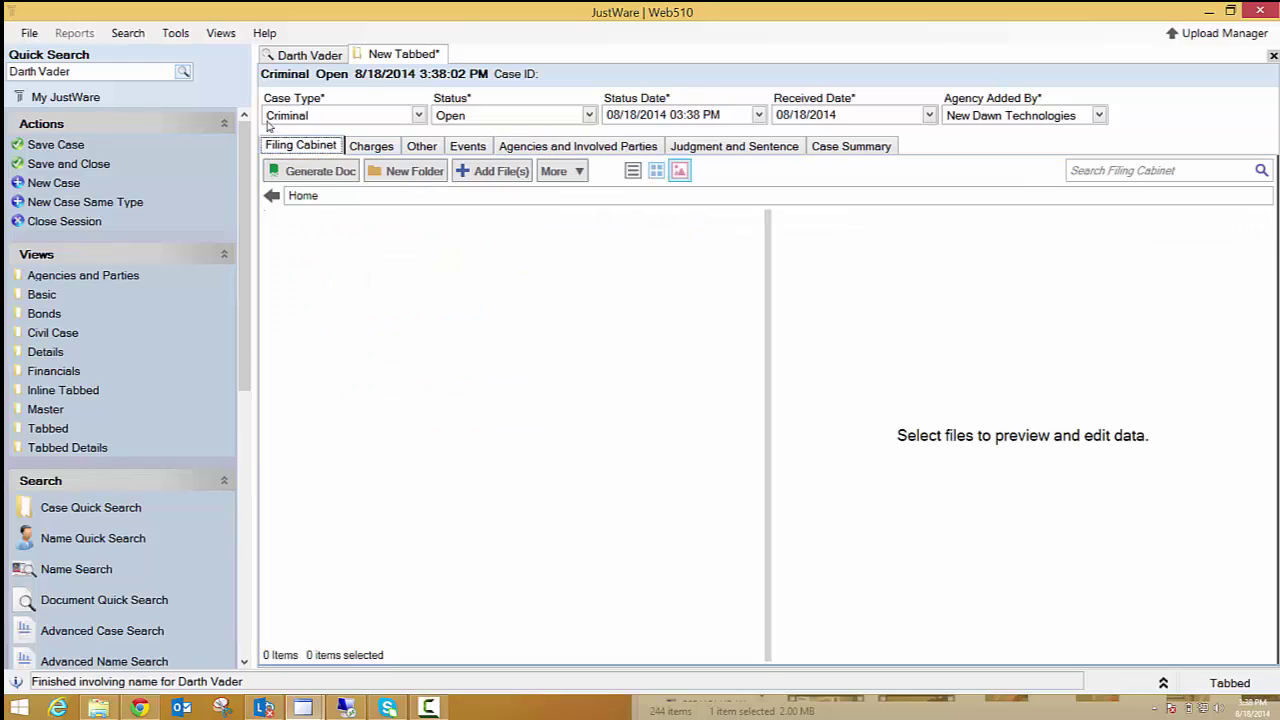
key(ctrl+s)
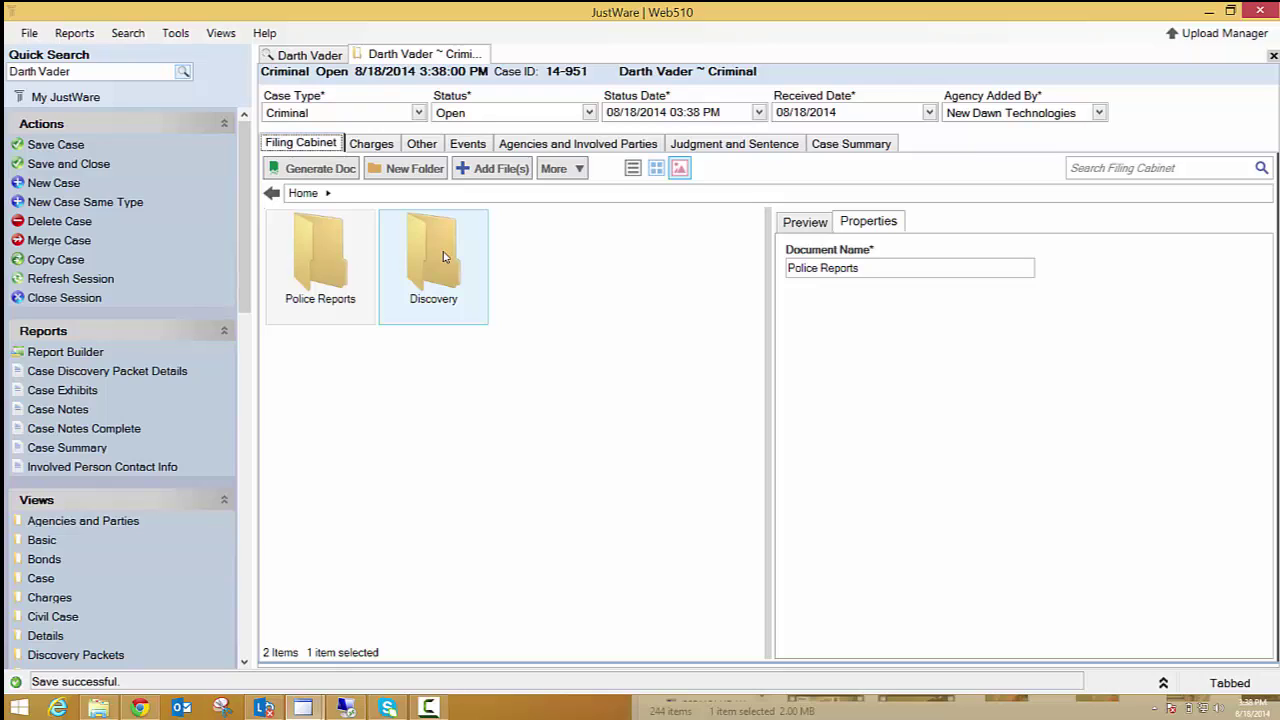
- Create a Photos folder inside the Discovery folder
double_click(444, 257)
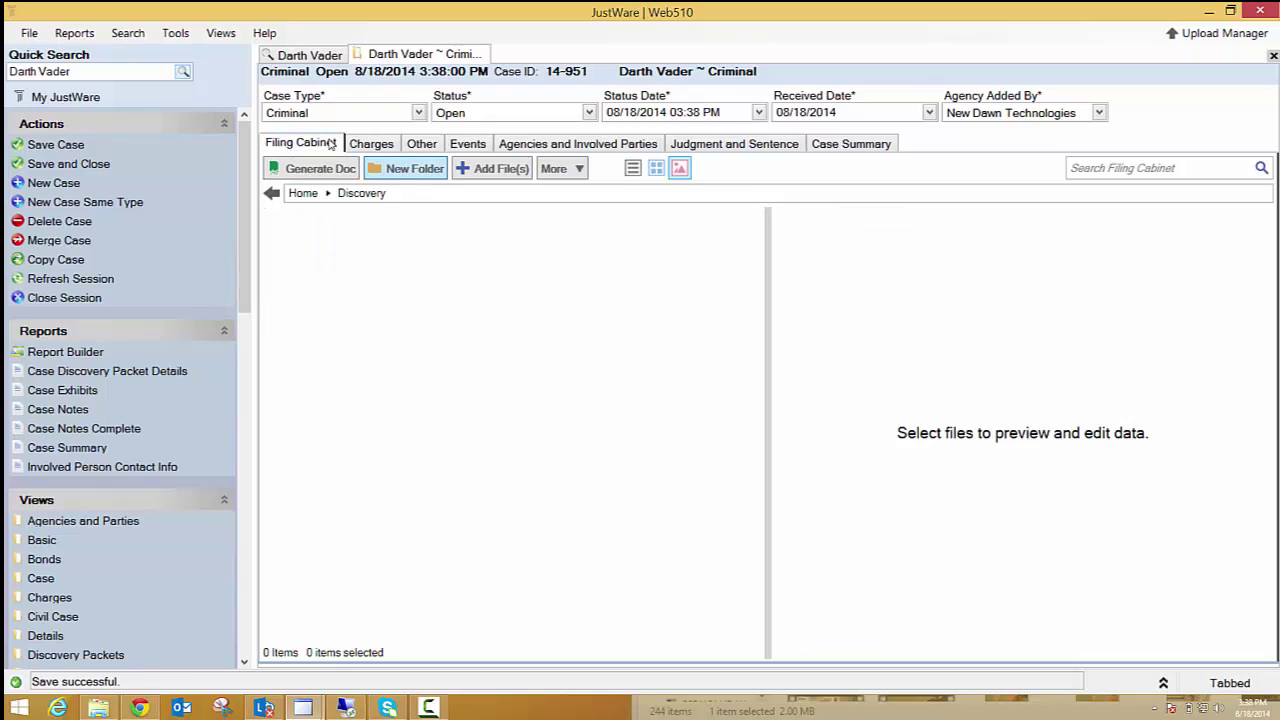
click(418, 169)
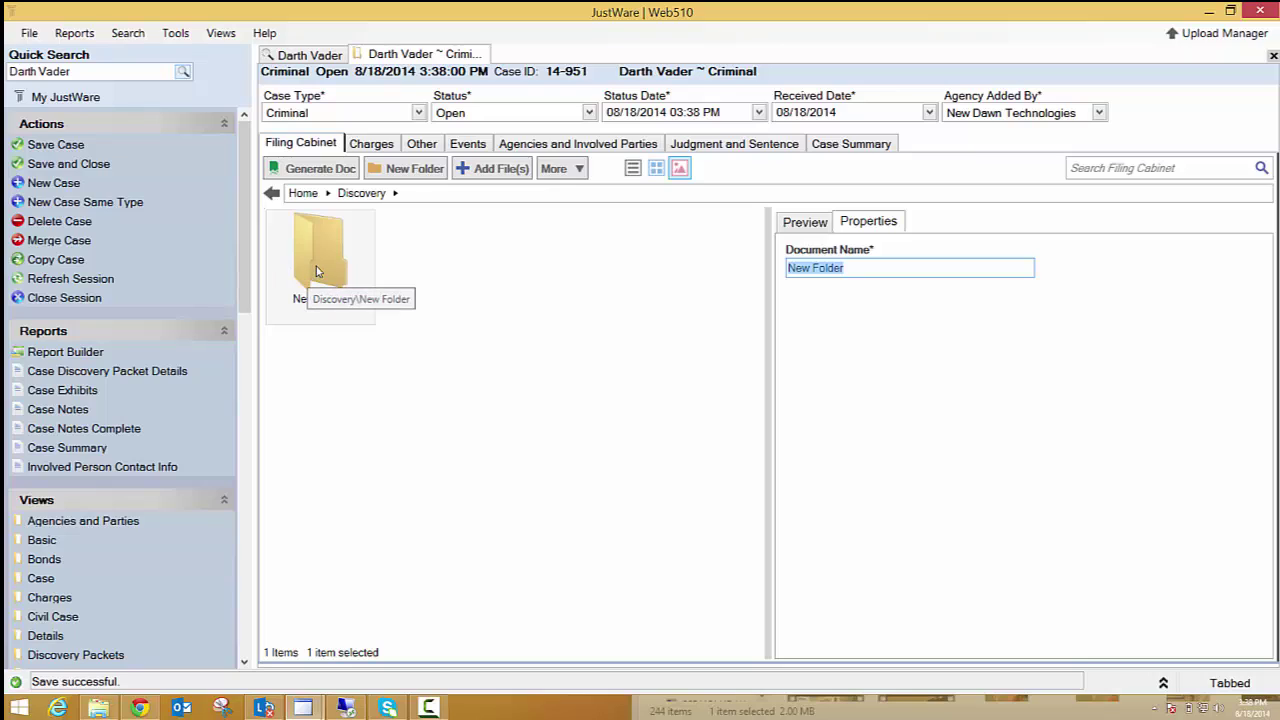
text(Photos)
click(354, 266)
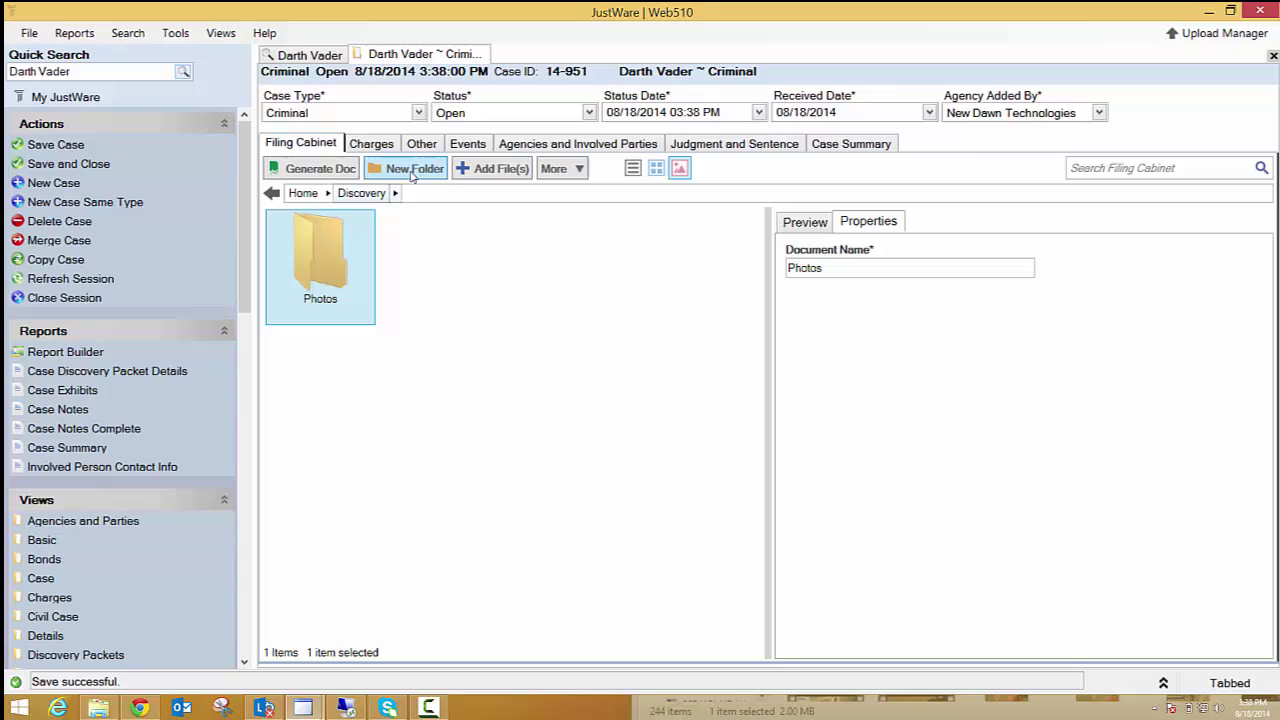
- Create a Cell Phone folder inside the Photos folder
double_click(336, 268)
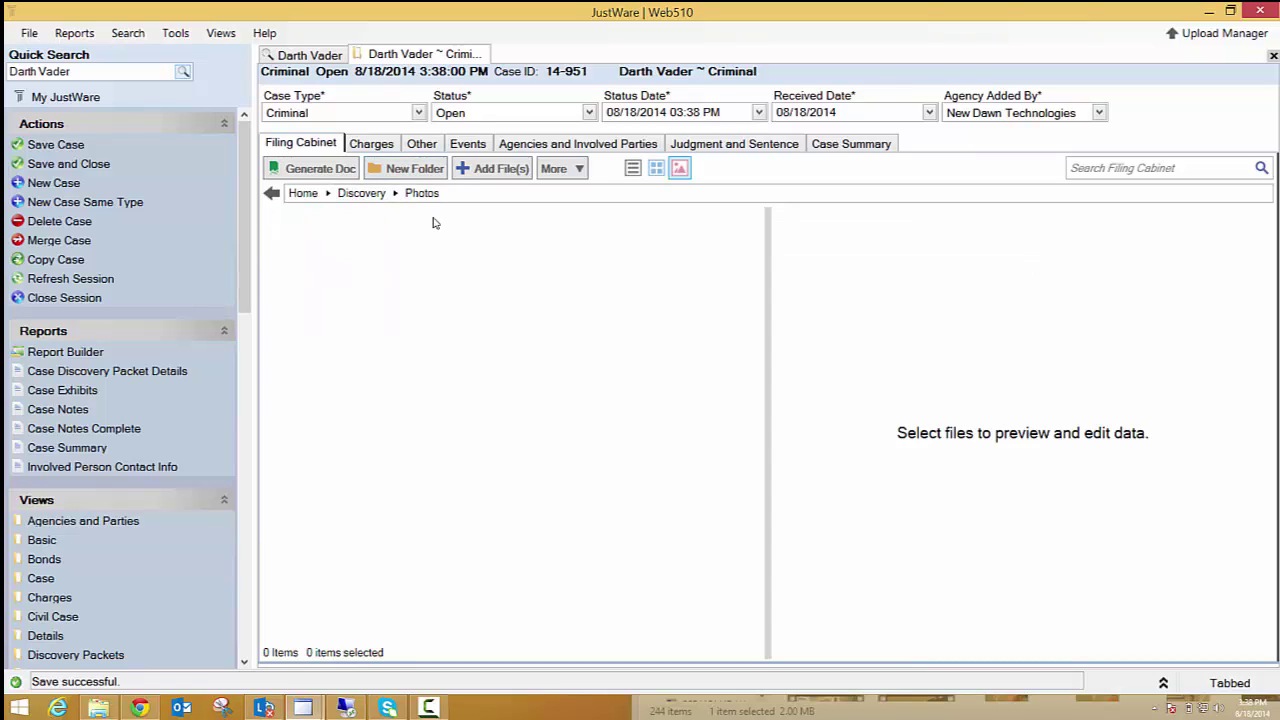
click(410, 170)
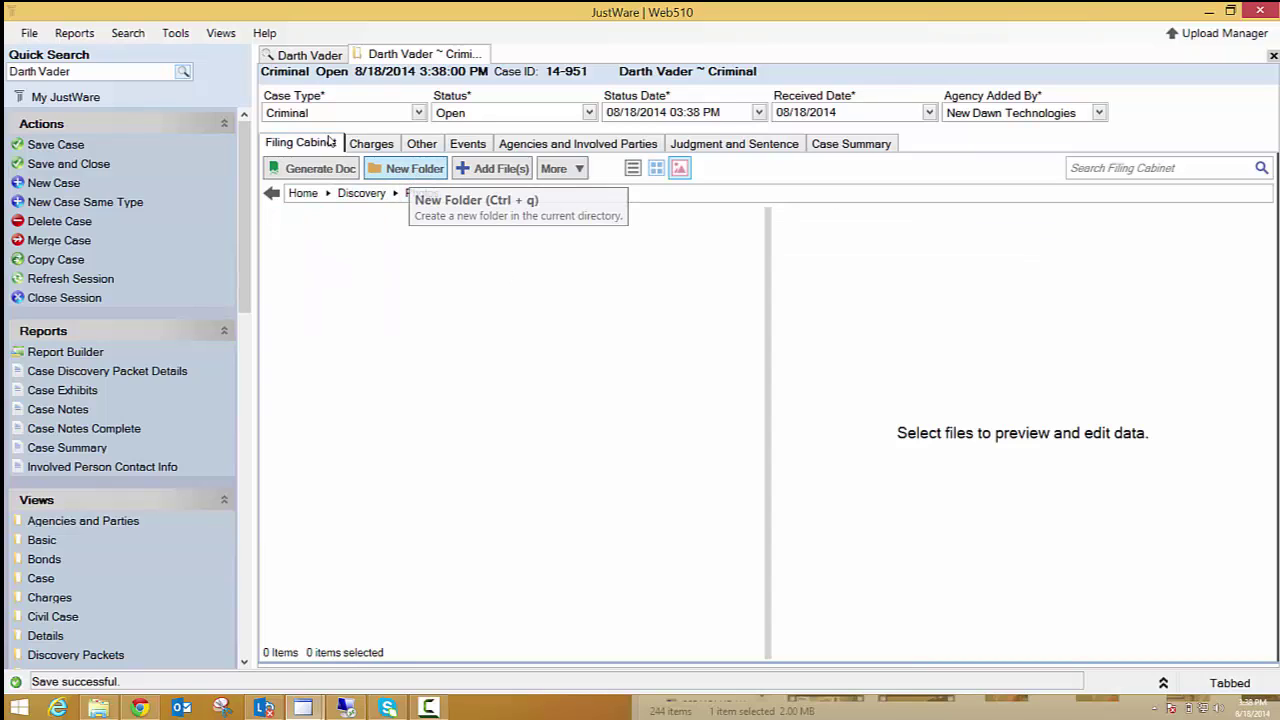
text(Cell Phone)
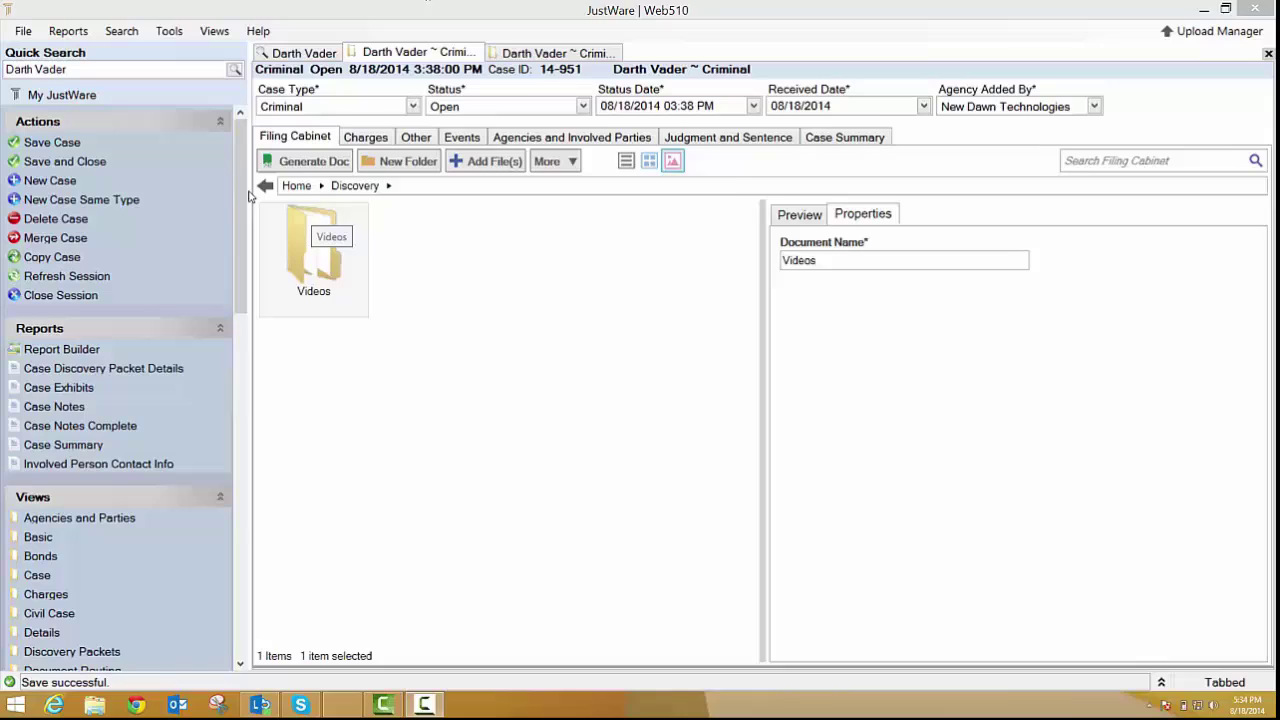
- Open the Videos folder and toggle the breadcrumb bar between editable text and clickable path
key(Return)
click(425, 189)
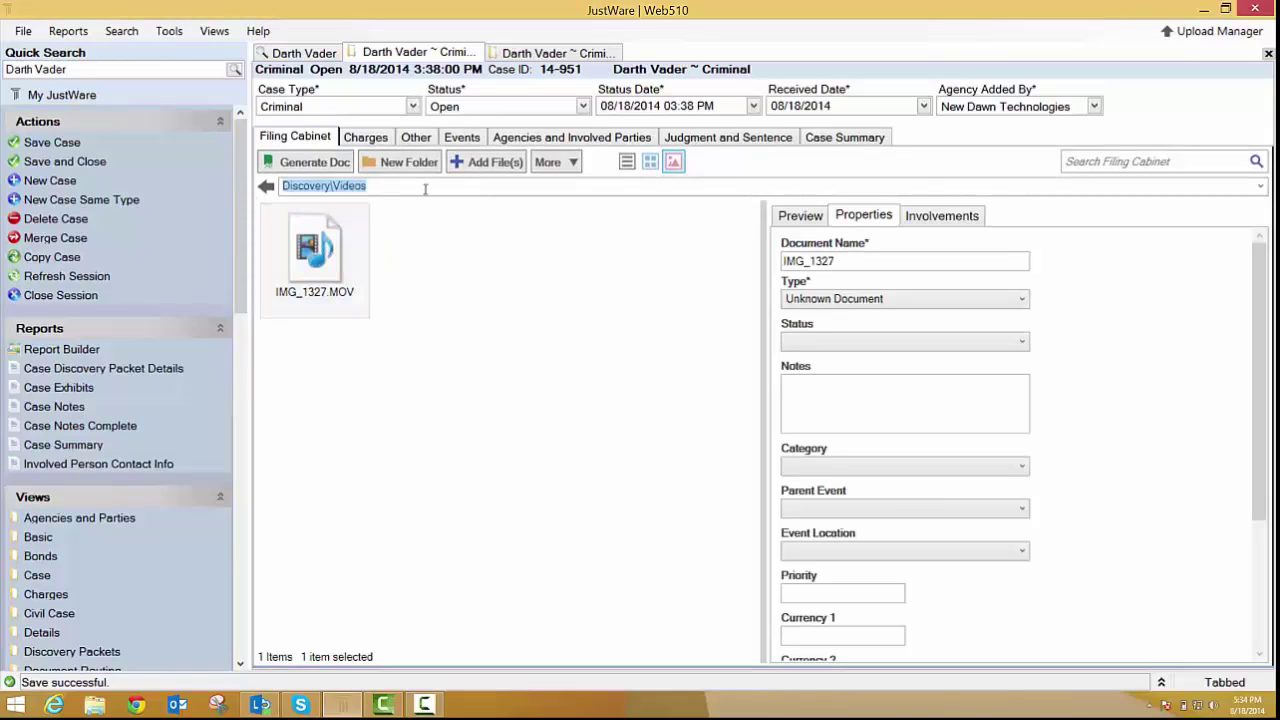
key(Escape)
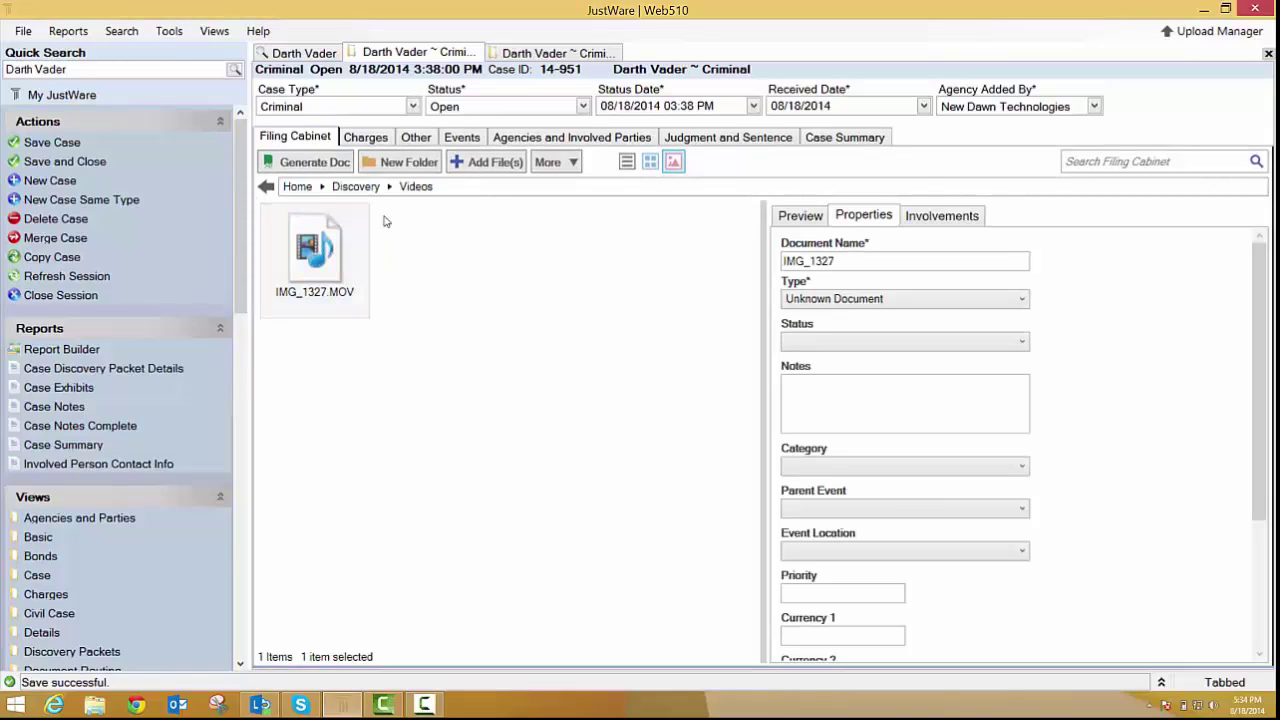
click(440, 192)
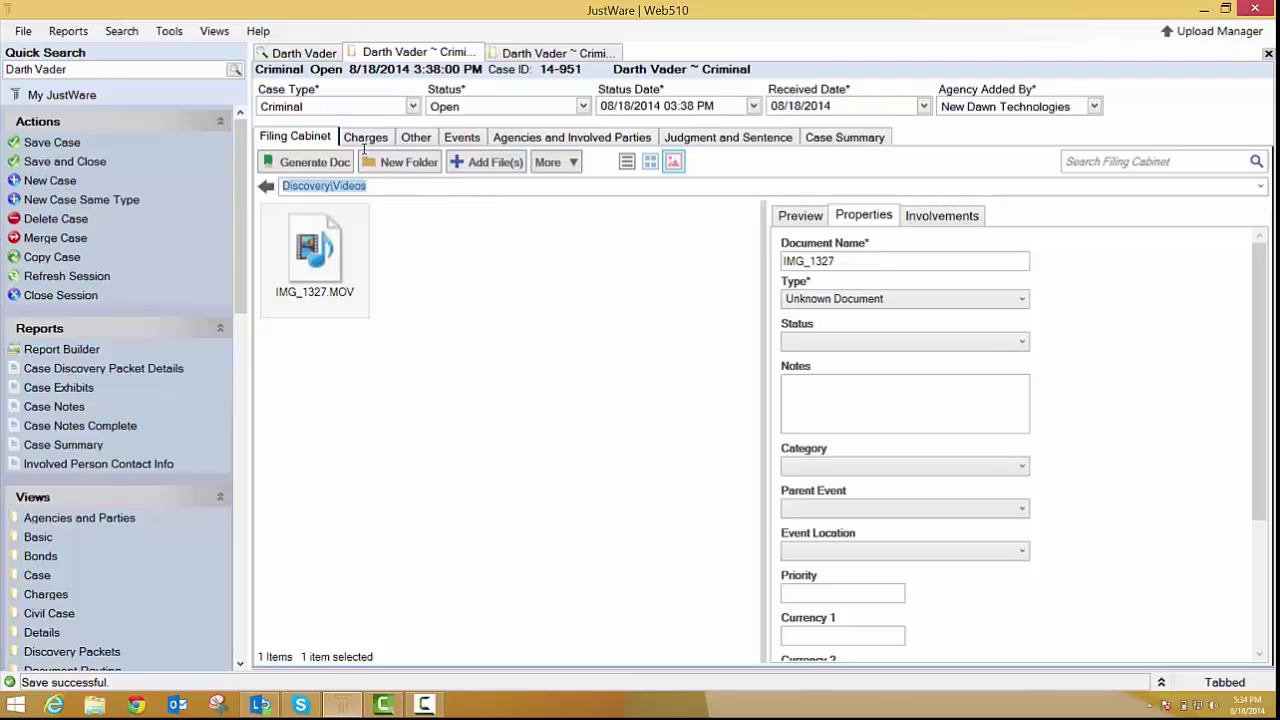
key(Escape)
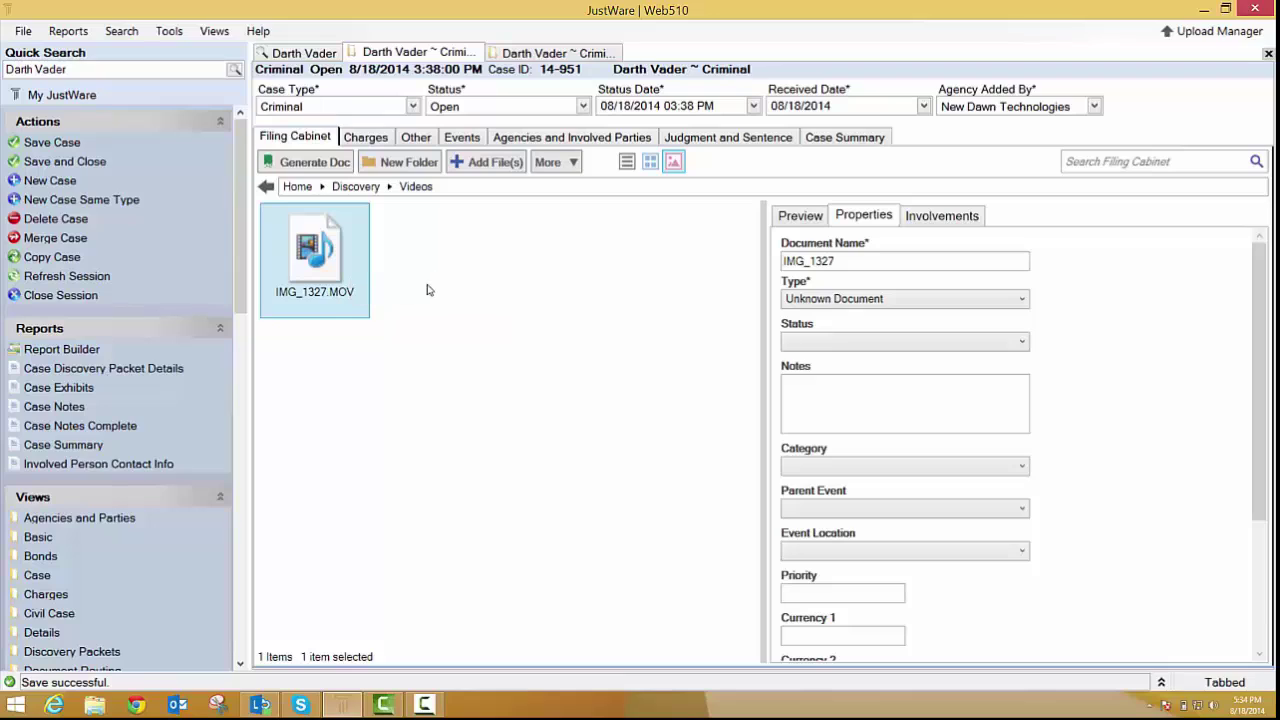
- Go back to Discovery, then Home, open Police Reports, and return to the top level
click(268, 197)
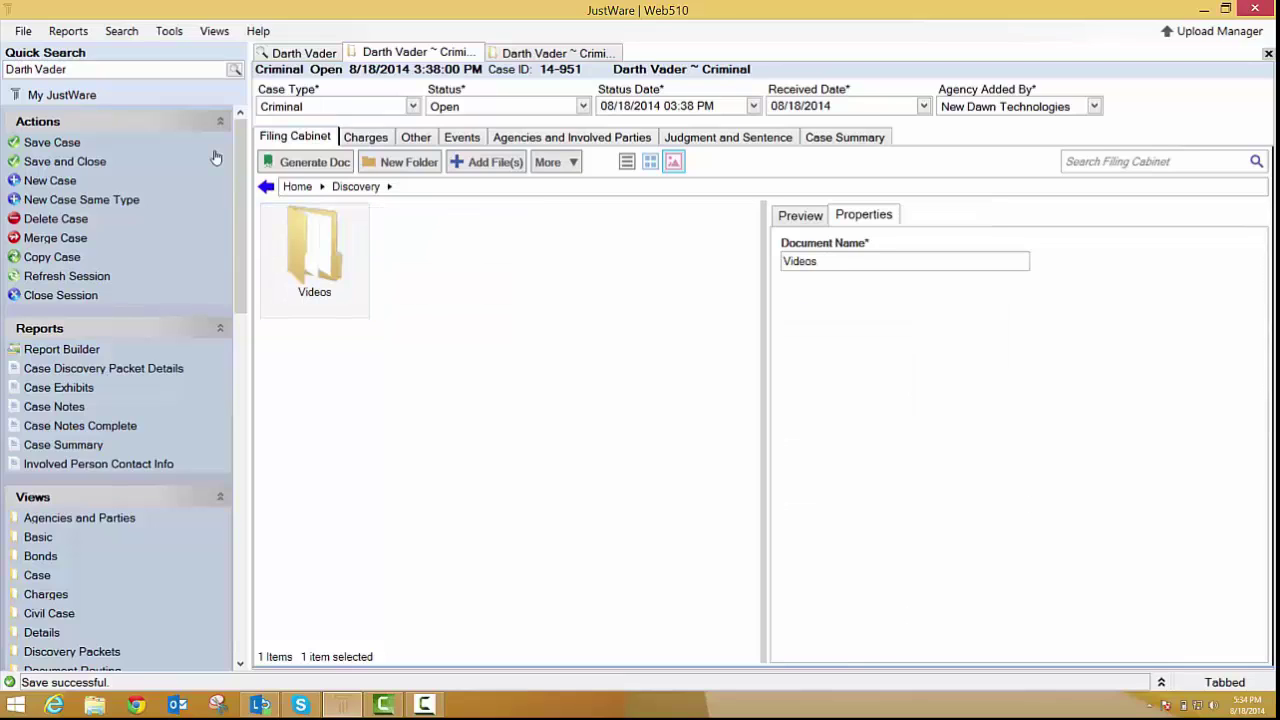
click(298, 187)
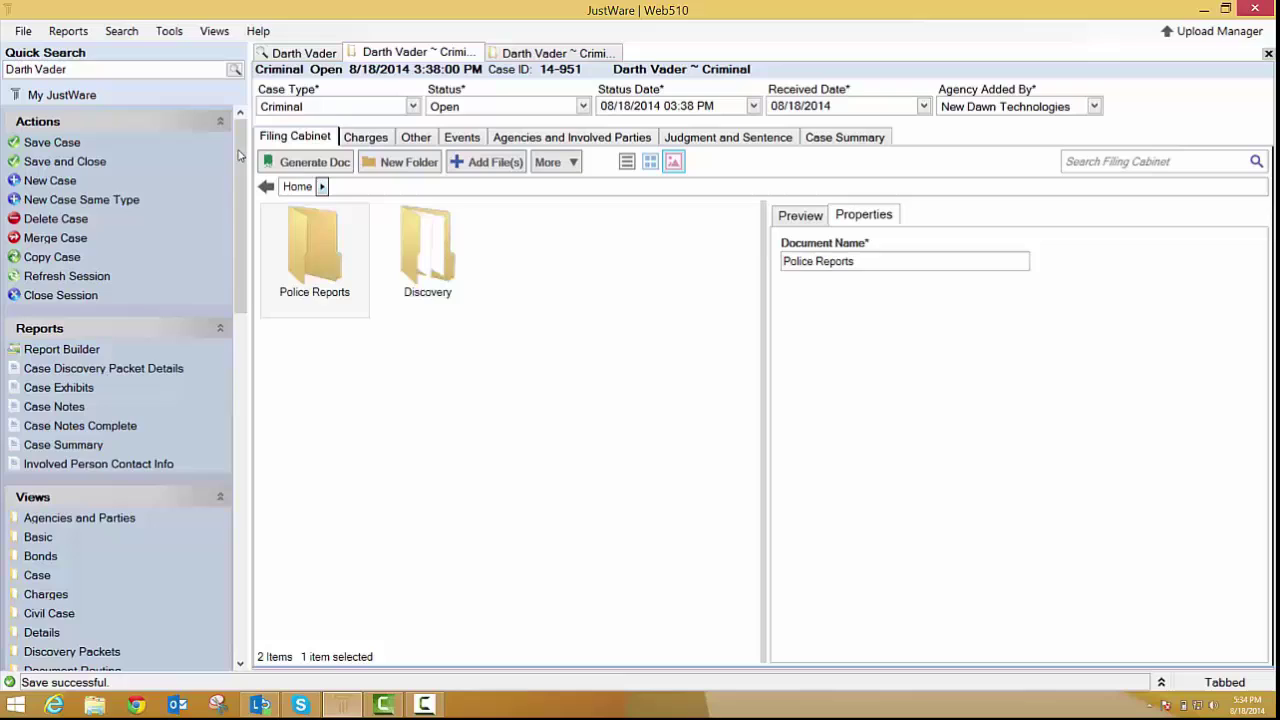
double_click(322, 240)
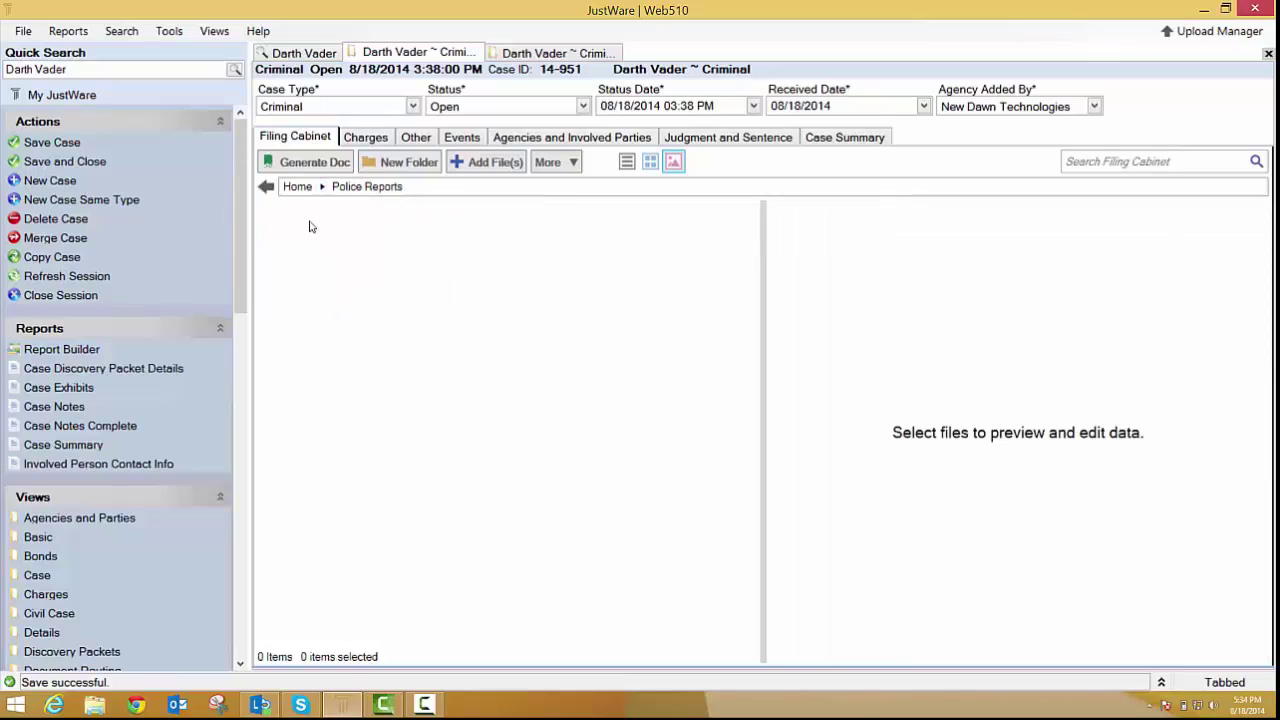
click(267, 188)
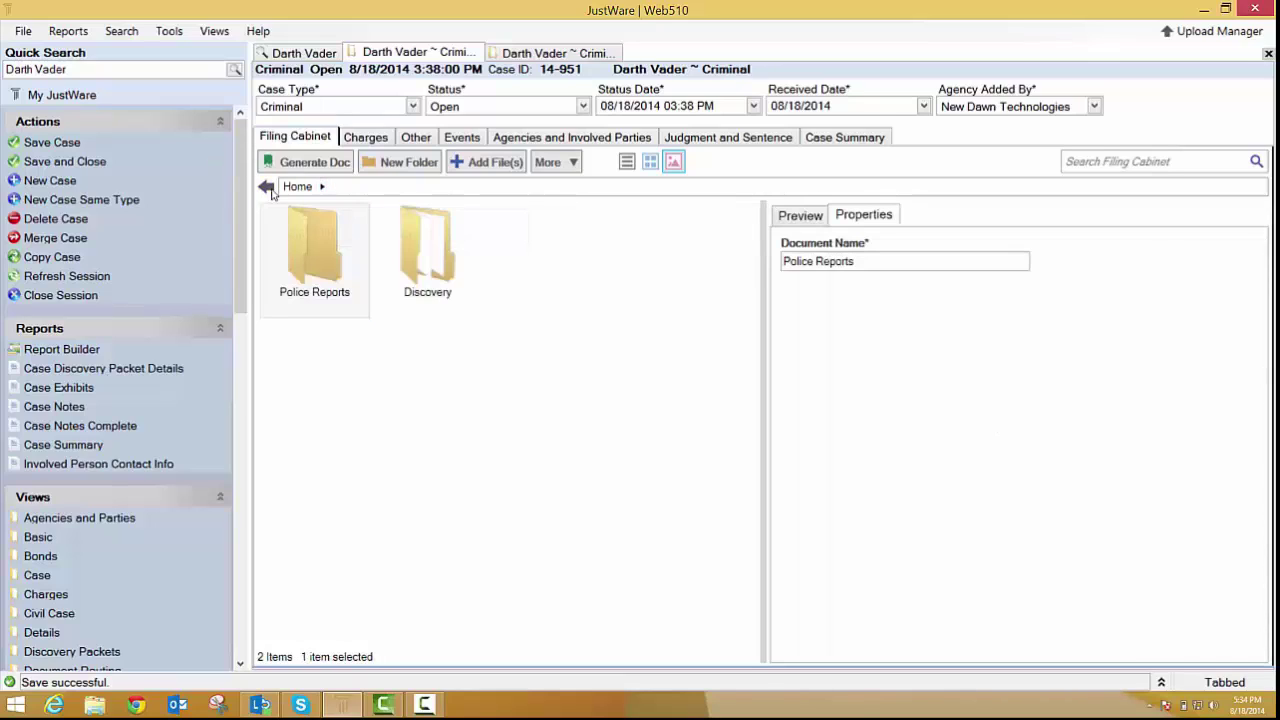
- Switch to case 14-948, search its filing cabinet for 1599, and preview IMG_1599.JPG
click(540, 55)
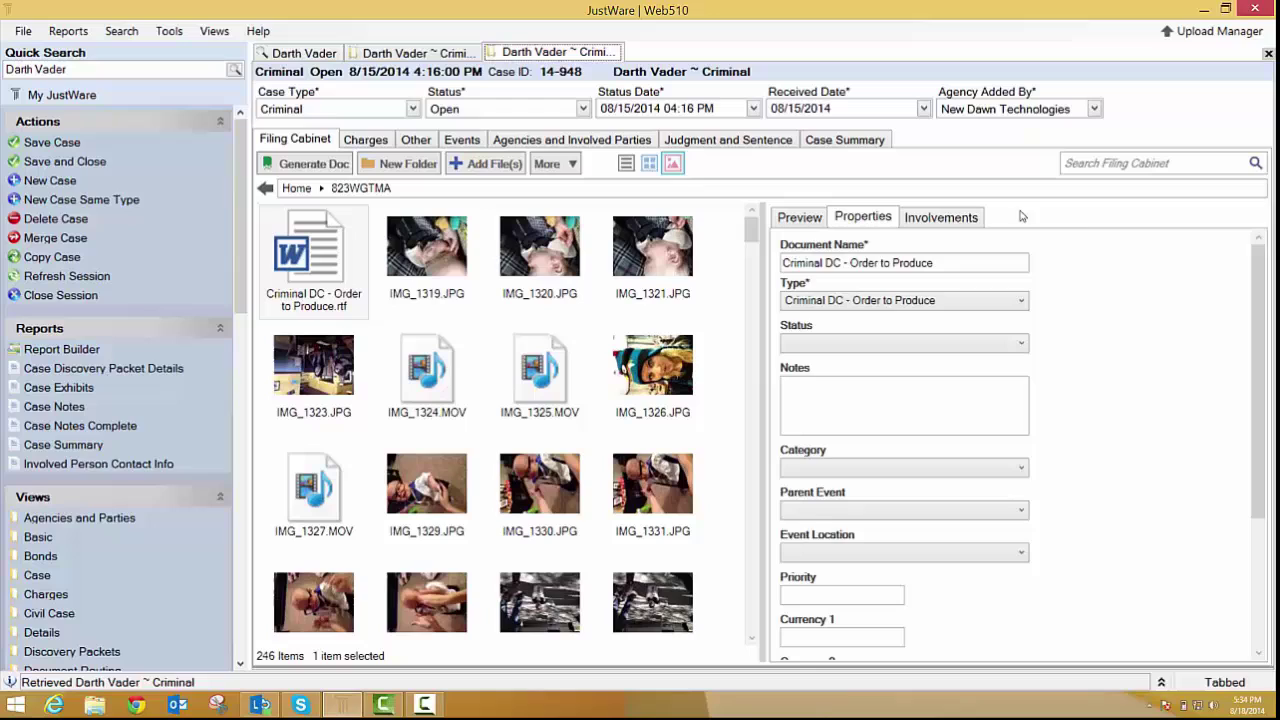
click(1110, 168)
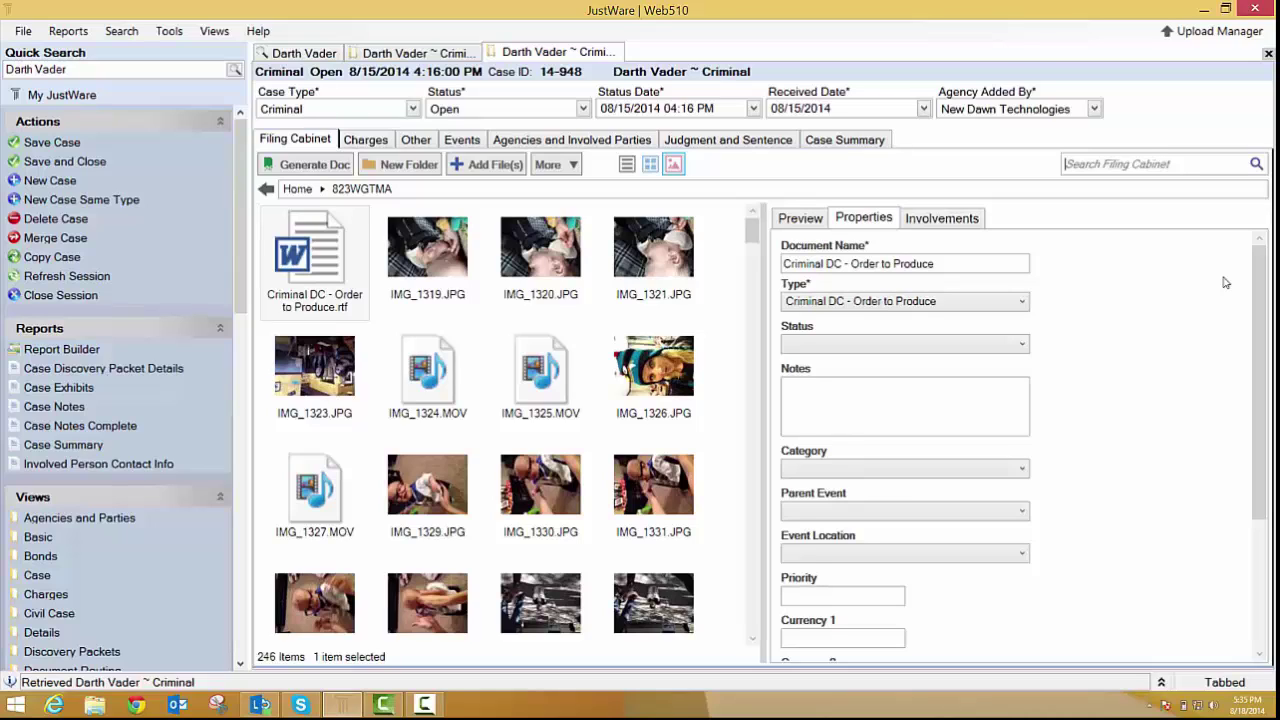
text(1599)
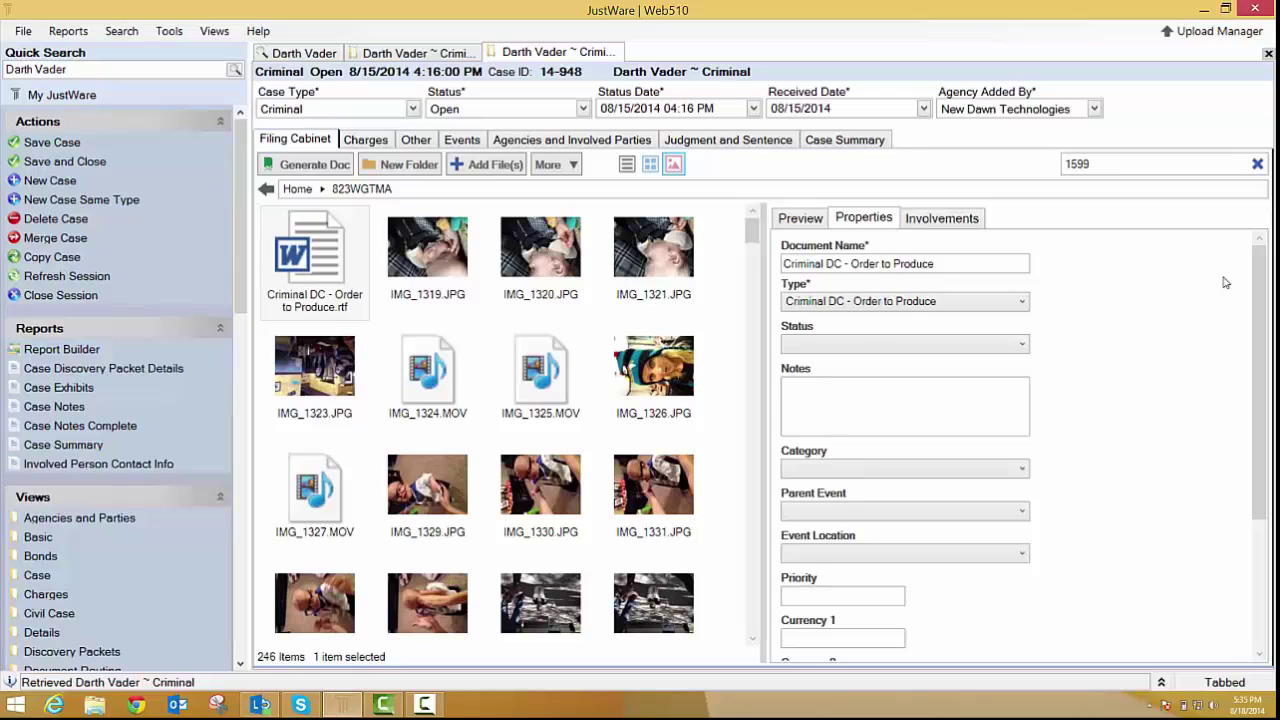
key(Return)
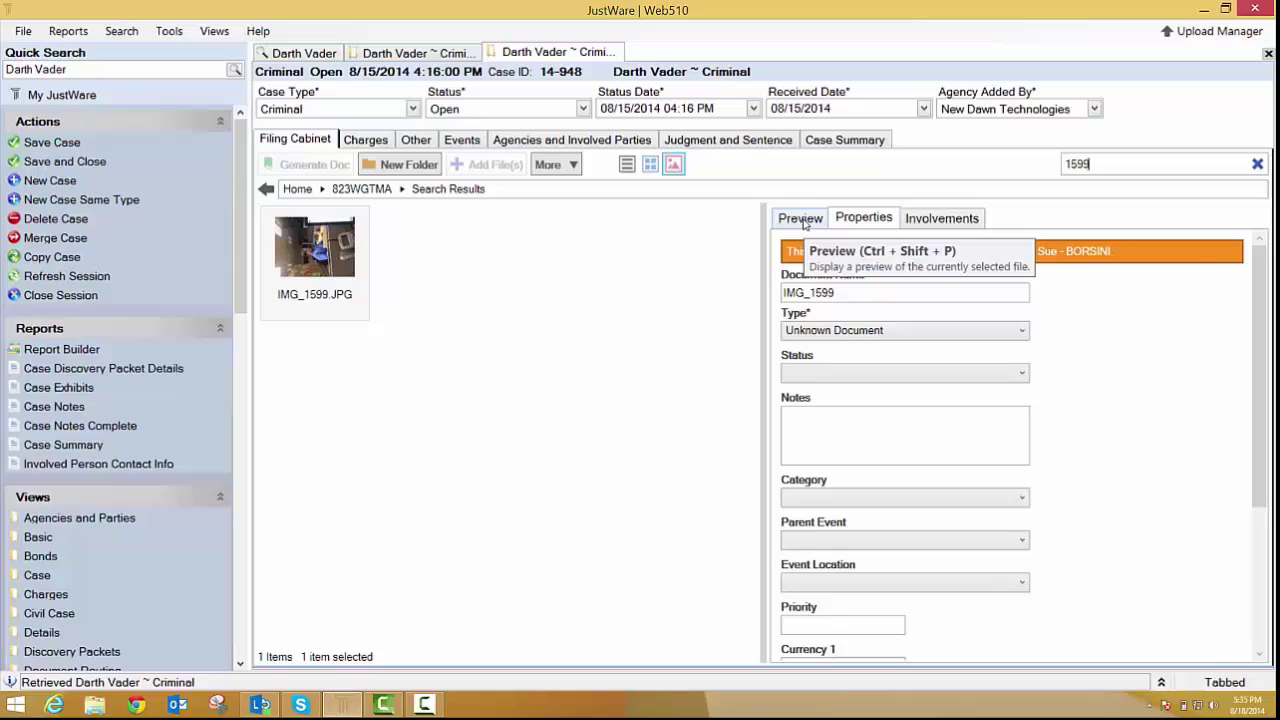
click(804, 224)
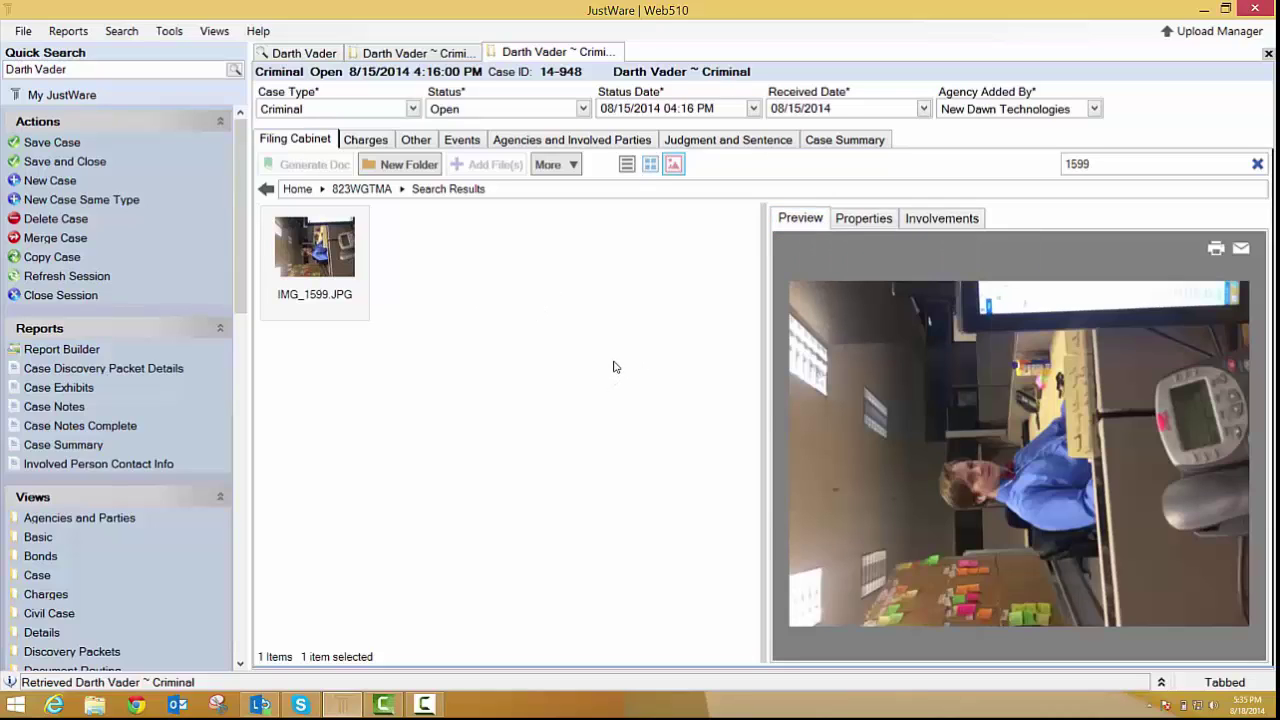
- Open IMG_1599.JPG full size in Windows Photo Viewer, then close the viewer
double_click(318, 252)
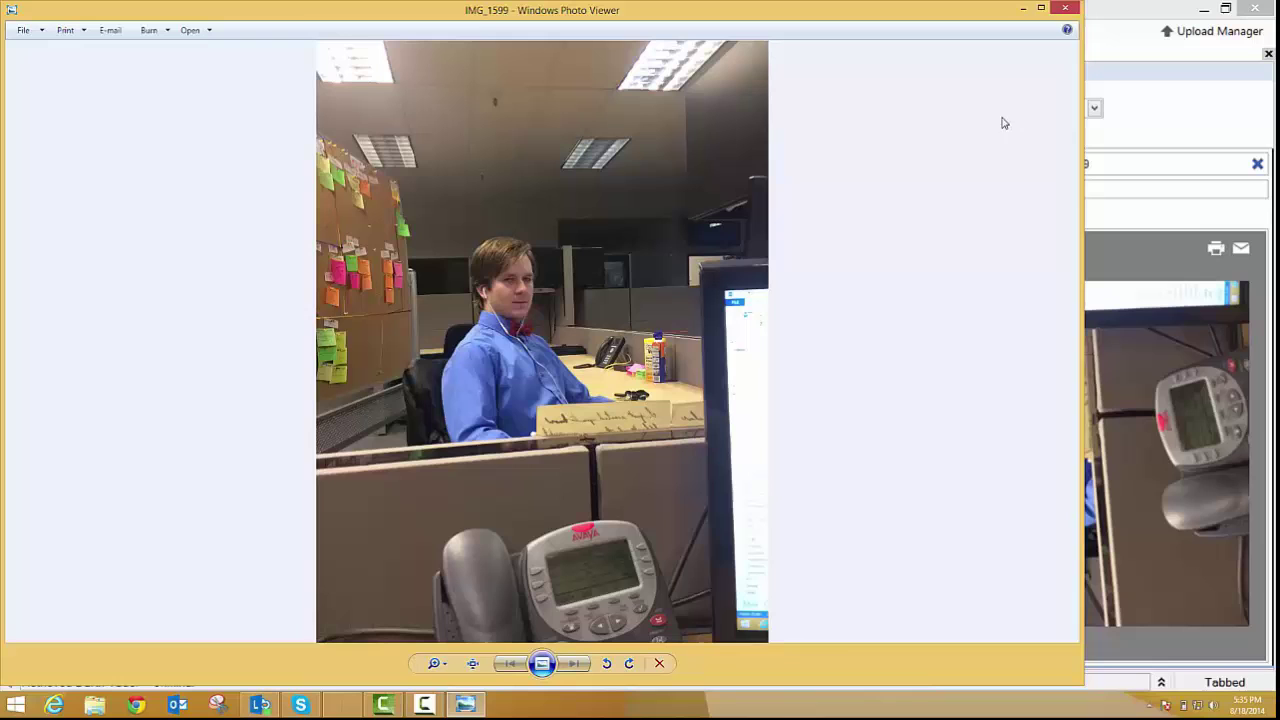
click(1065, 8)
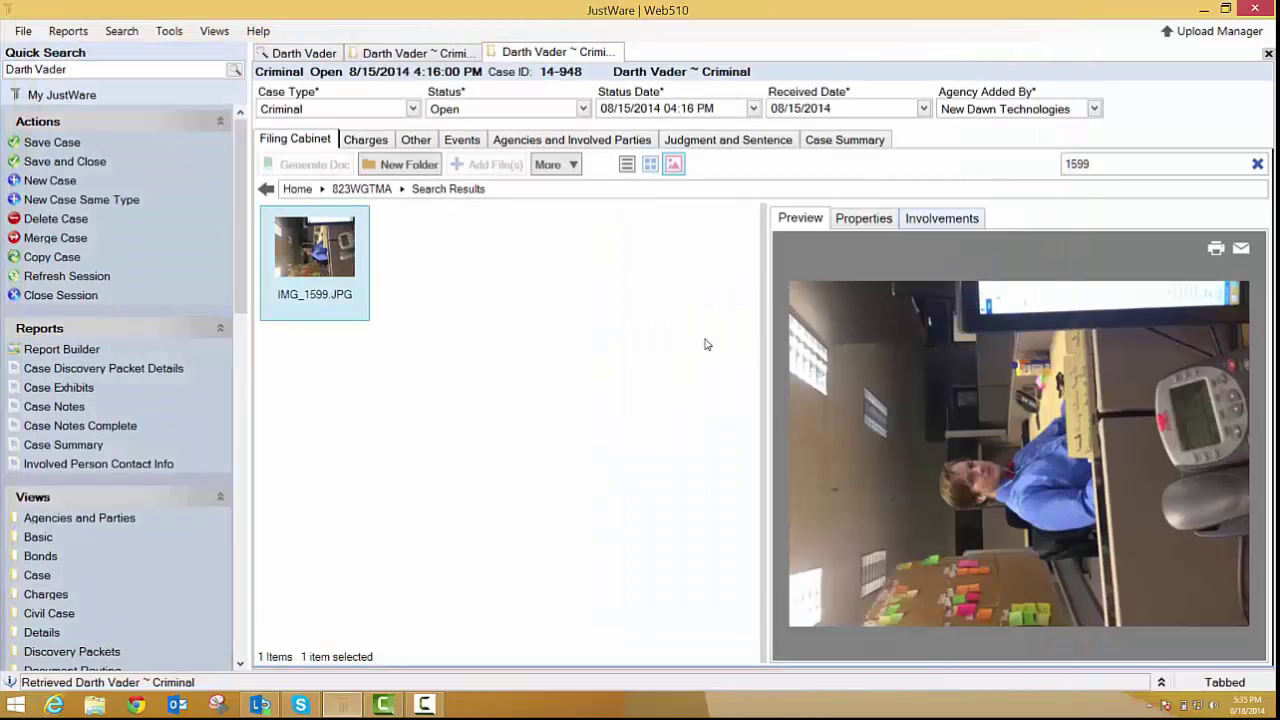
- Replace the 1599 search with a search for 'Criminal', then return to case 14-951
click(1092, 164)
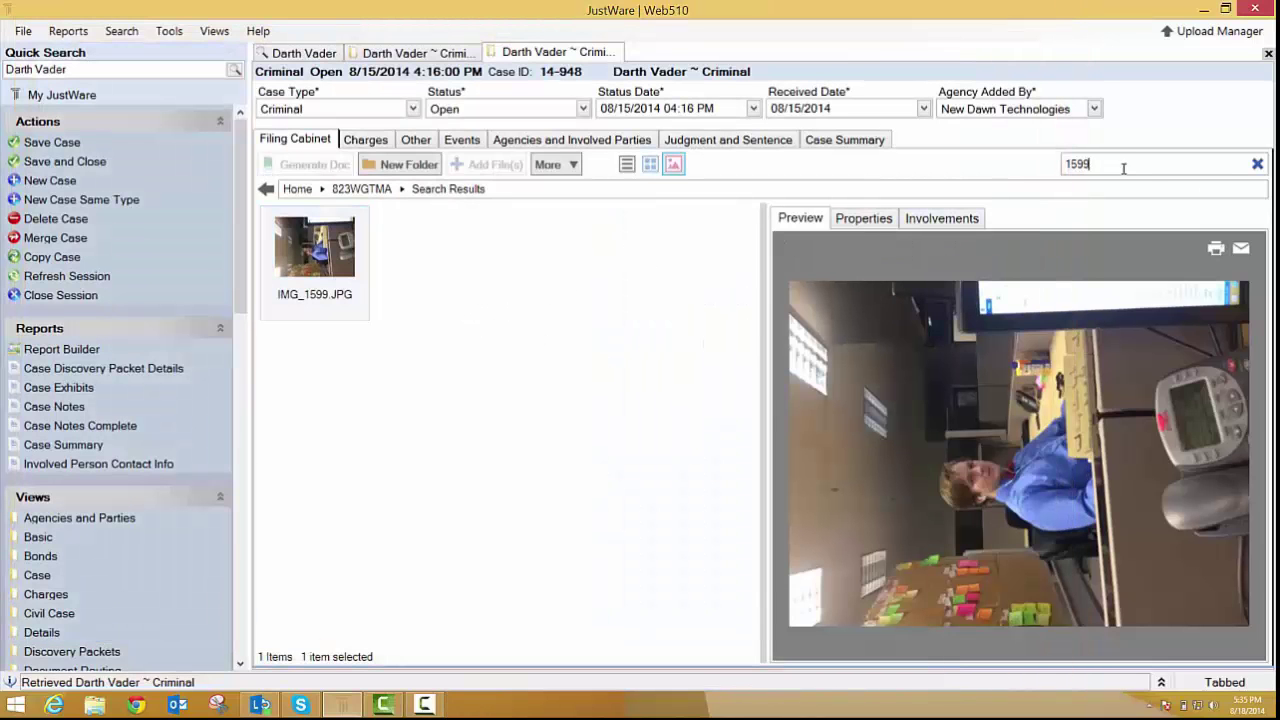
click(1257, 164)
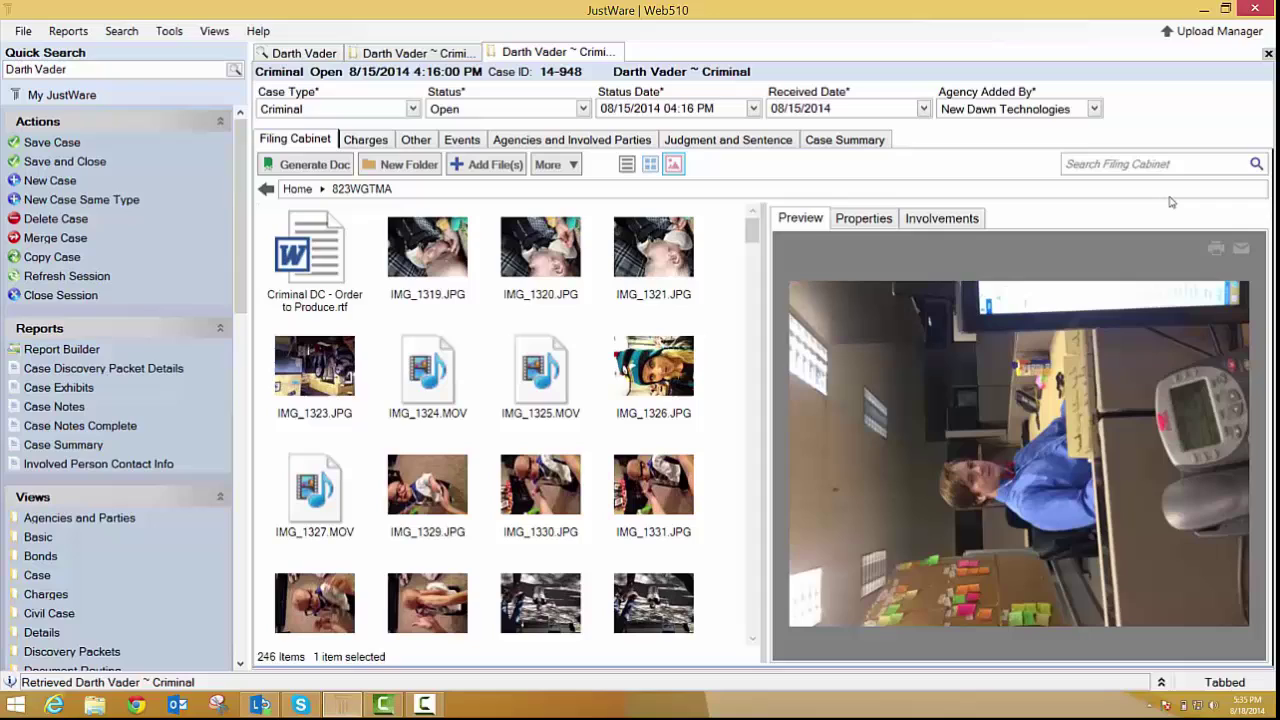
text(Crimn)
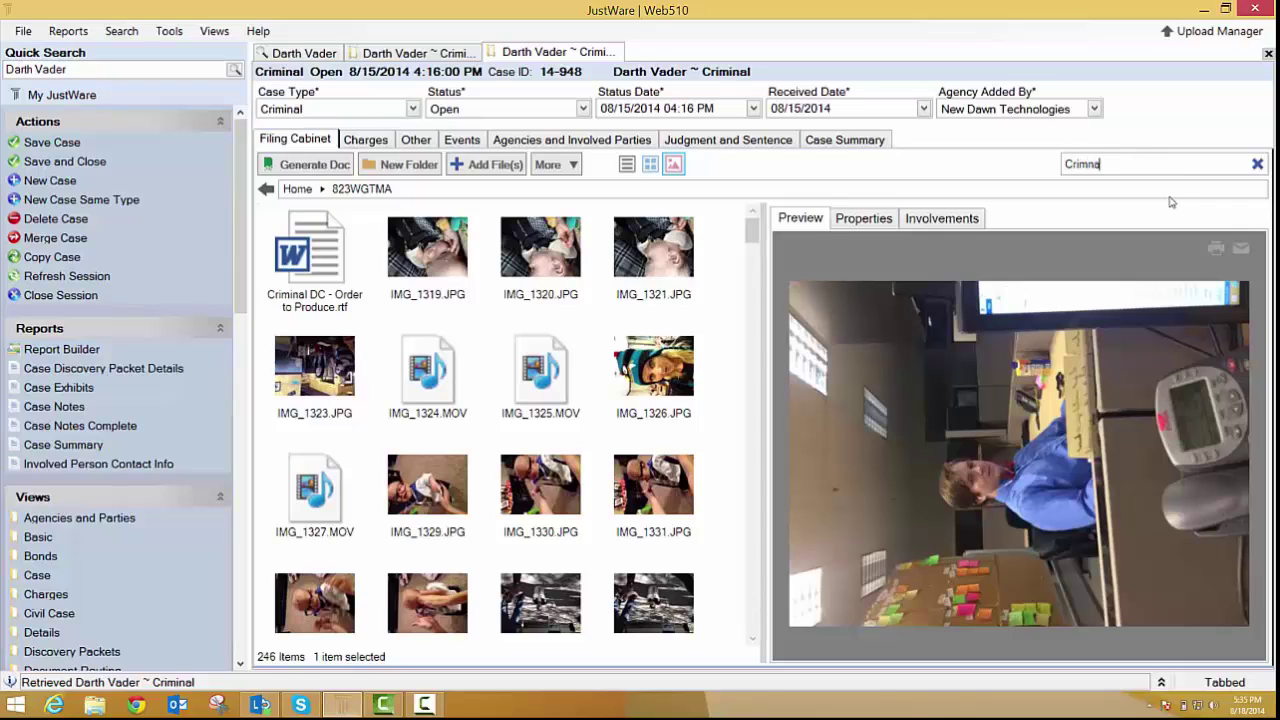
key(BackSpace)
text(inal)
key(Return)
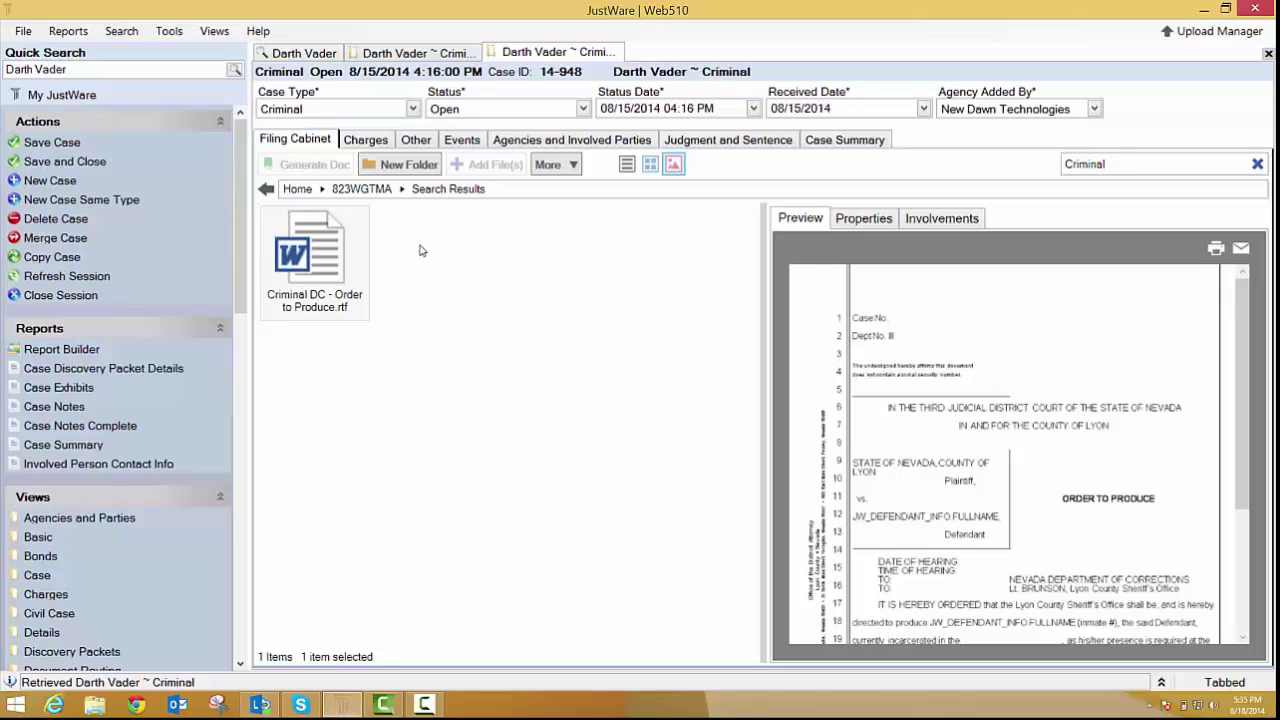
click(425, 52)
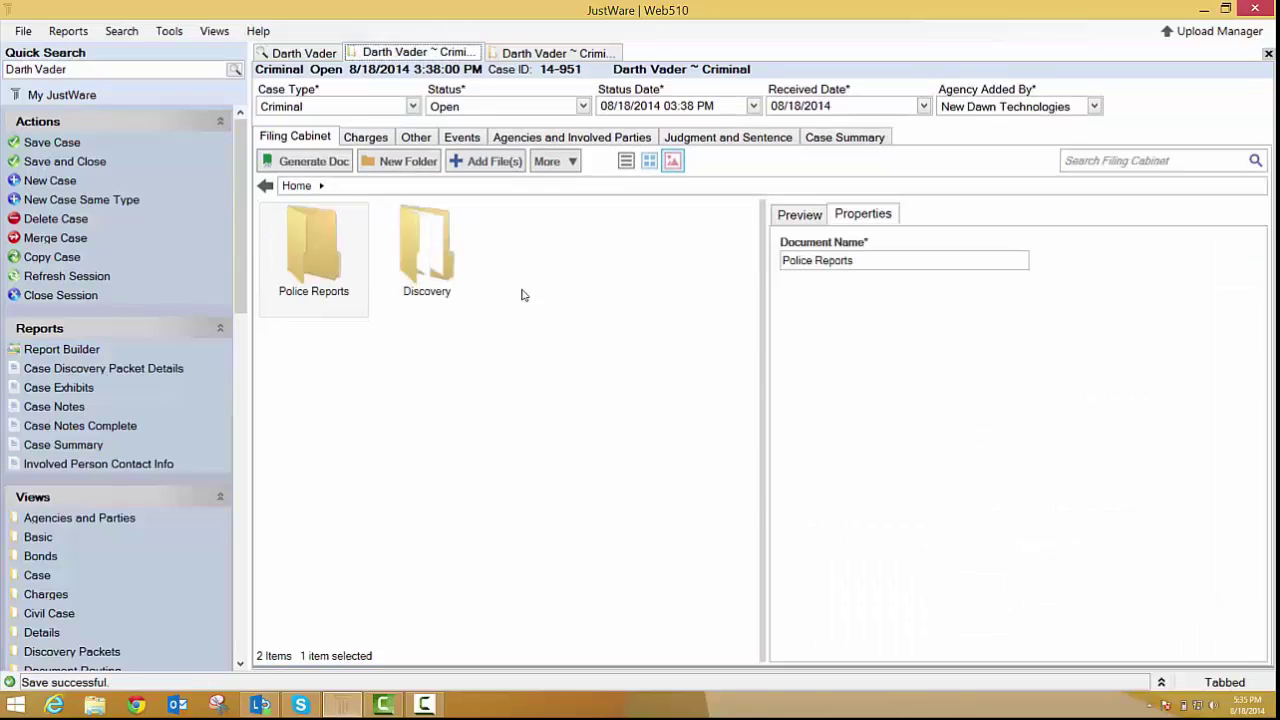